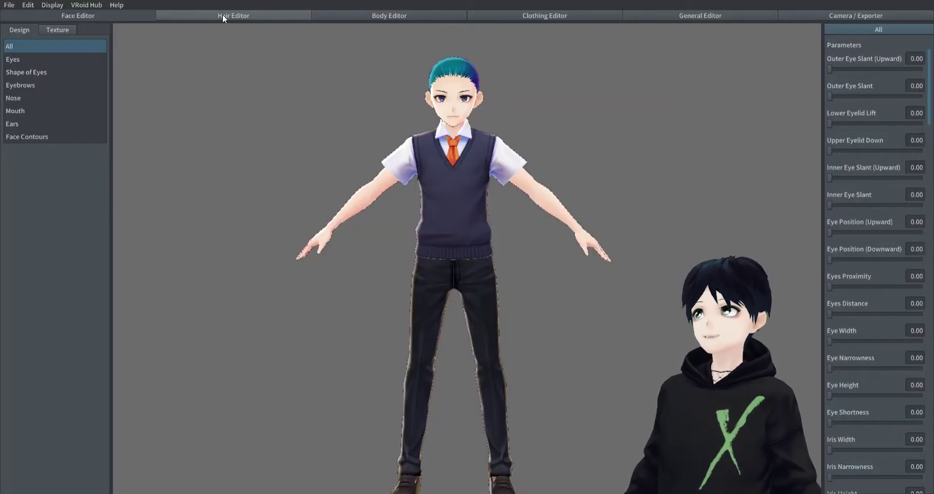
Open the Hair Editor and add a procedural hair group to the character's head
left_click(222, 14)
right_click_drag(495, 241, 490, 222)
scroll(476, 206, "up", 1)
middle_click_drag(475, 205, 465, 250)
scroll(464, 250, "up", 4)
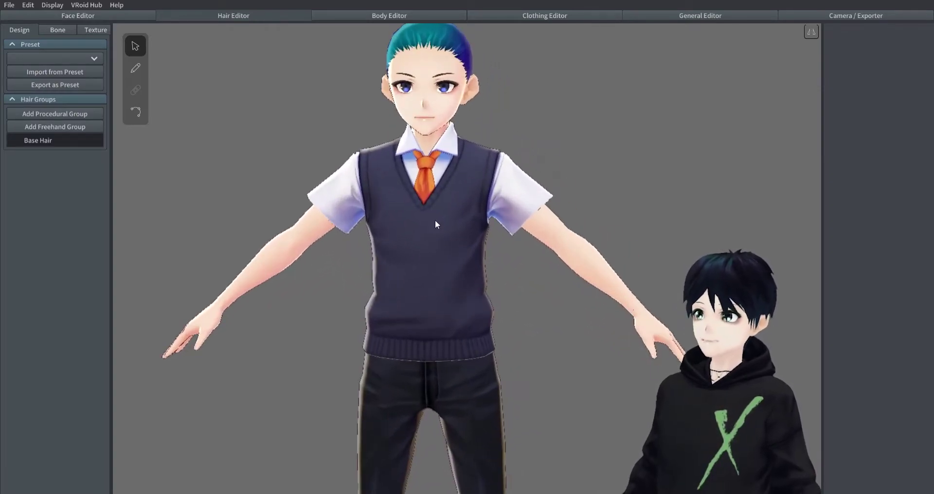
middle_click_drag(435, 220, 447, 256)
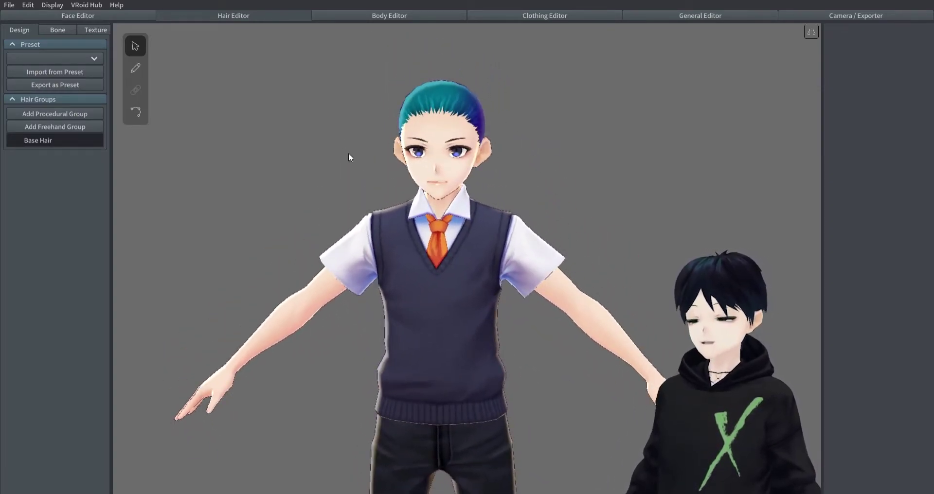
left_click(84, 113)
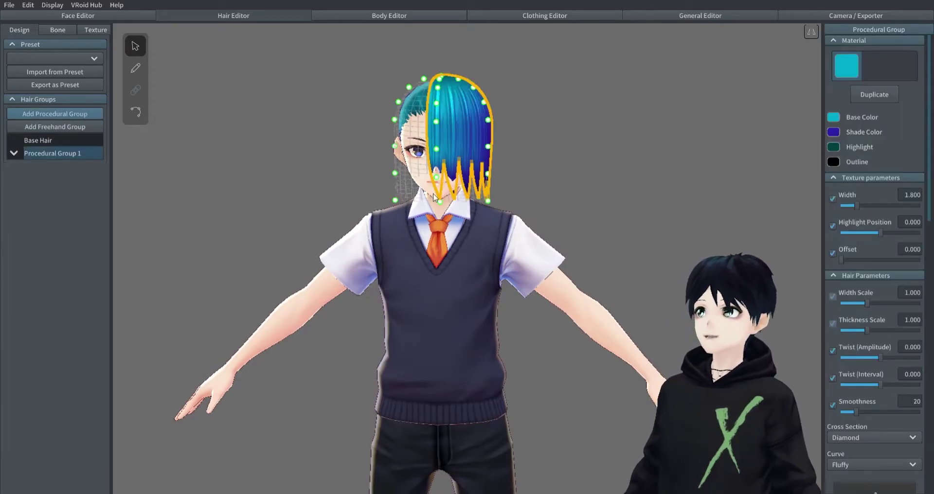
right_click_drag(486, 205, 539, 204)
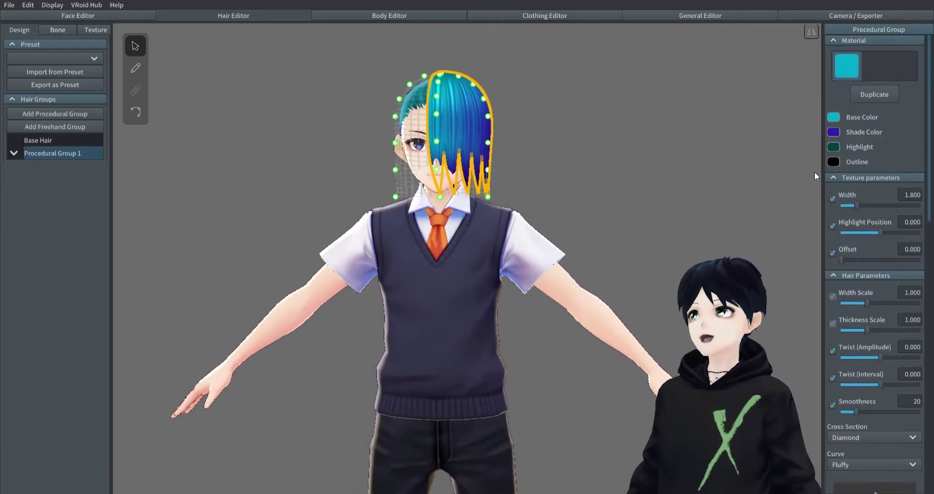
Recolor the hair material with base color 3CAFC7, a black shade color and highlight FFFFFF, keeping the outline black
left_click(833, 118)
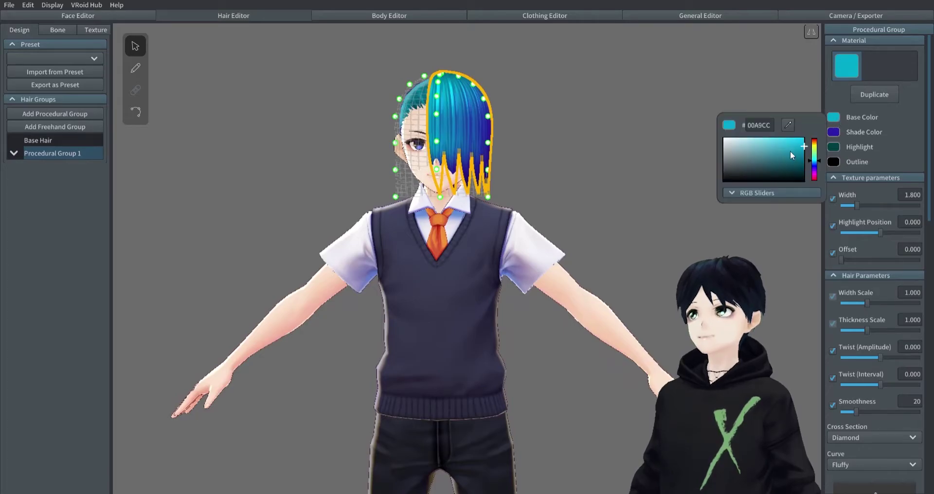
left_click_drag(789, 151, 705, 157)
left_click(834, 133)
left_click(833, 147)
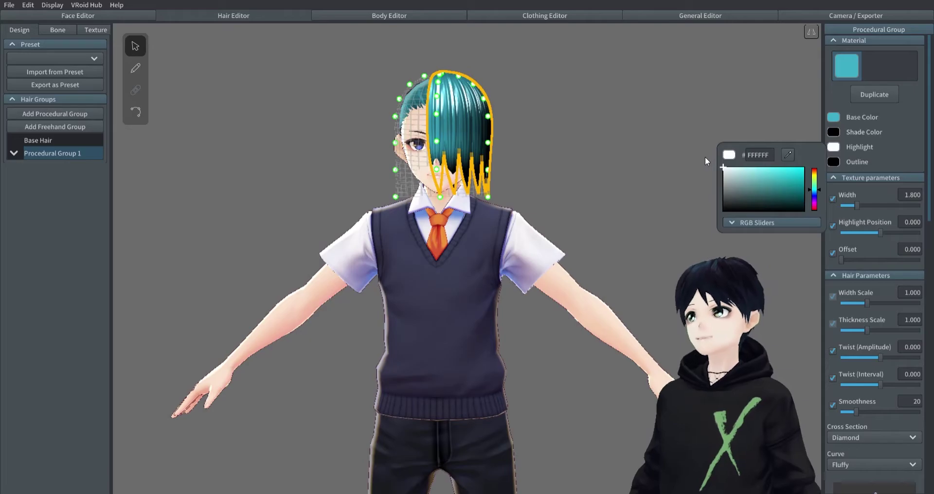
left_click(834, 161)
left_click_drag(773, 210, 819, 239)
left_click(785, 131)
Duplicate the hair material with a green 3CC756 base color, and reassign the original teal material to the group
left_click(863, 93)
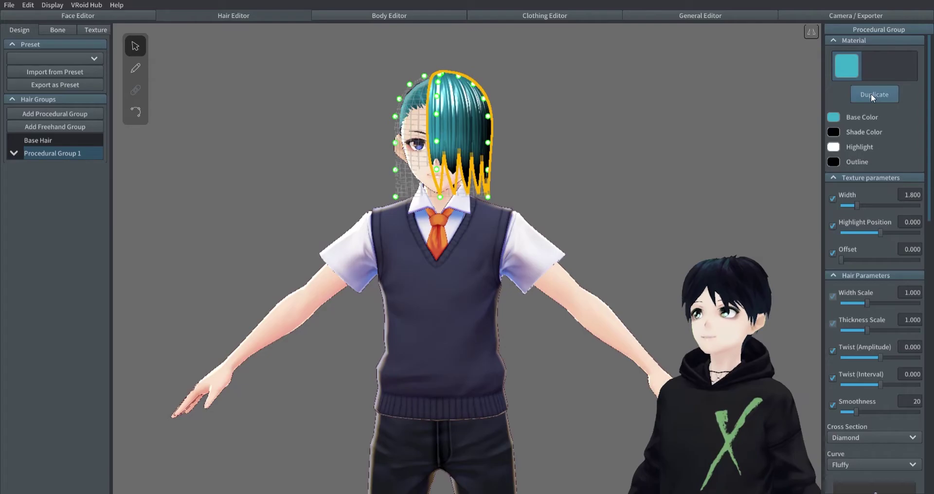
left_click(833, 118)
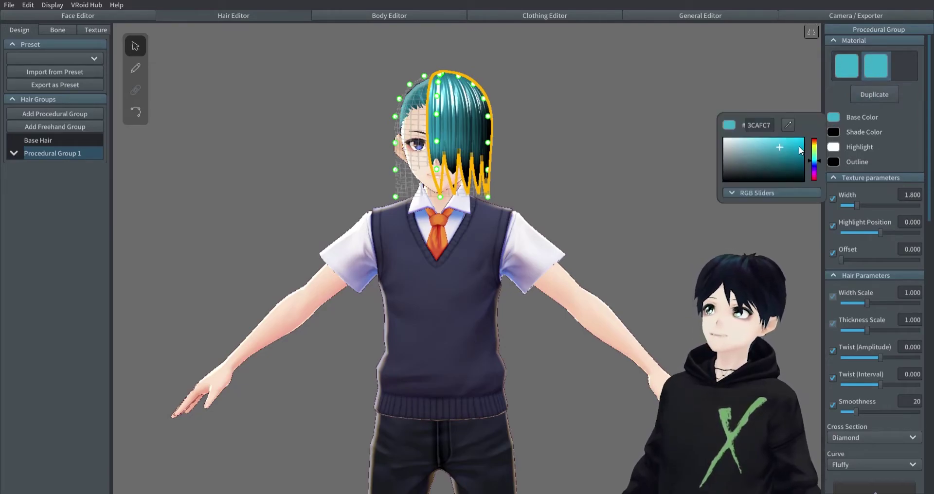
left_click_drag(817, 165, 816, 158)
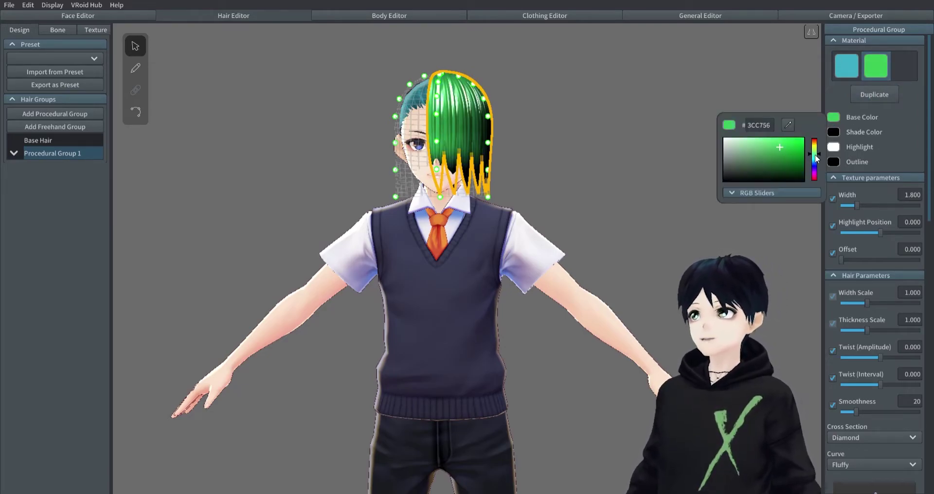
left_click(851, 72)
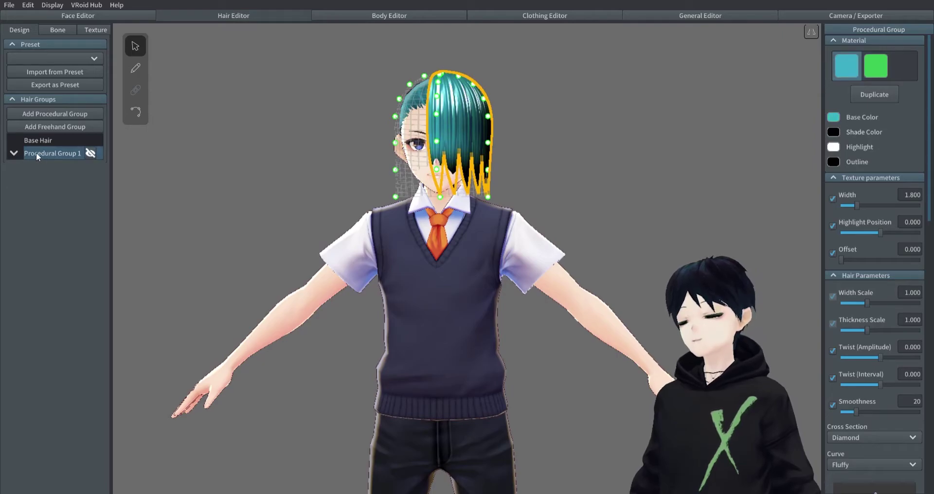
Examine the individual hair strands in Procedural Group 1 one after another, and reselect the whole group
left_click(14, 153)
left_click(49, 167)
right_click_drag(596, 180, 171, 194)
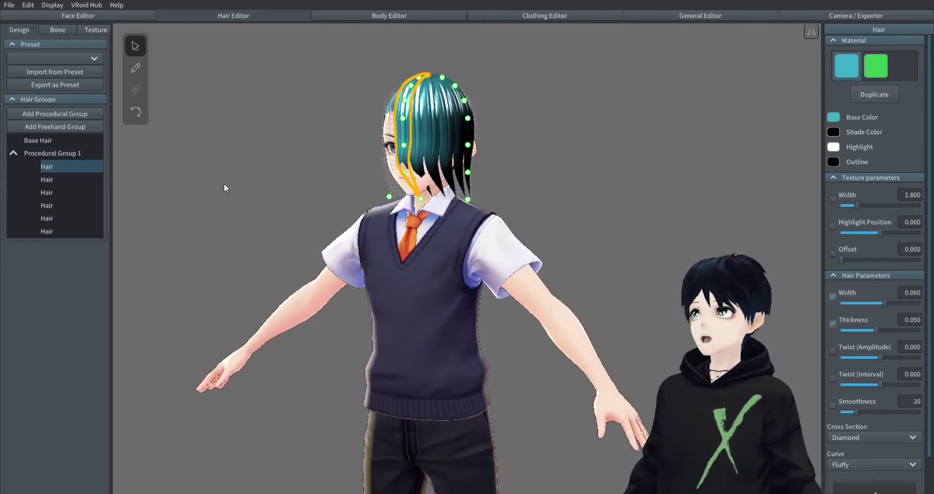
left_click(61, 179)
left_click(62, 191)
left_click(49, 205)
left_click(45, 219)
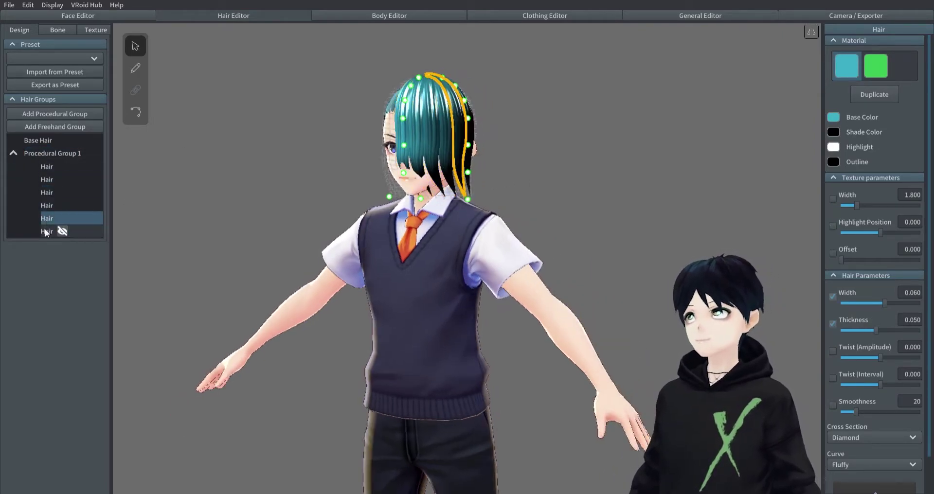
left_click(47, 232)
left_click(50, 153)
left_click(13, 153)
right_click_drag(189, 168, 265, 173)
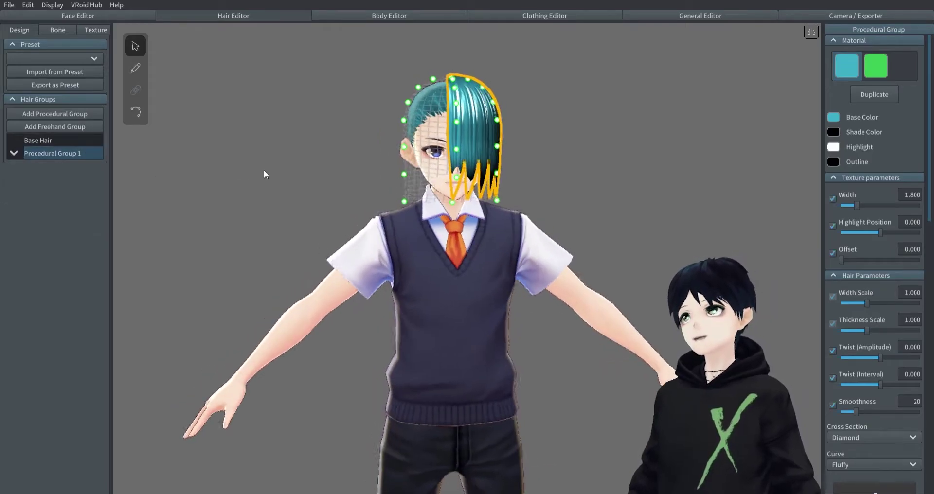
Add a second procedural hair group, position it over the uncovered half of the head, and assign the green material to it
left_click(61, 114)
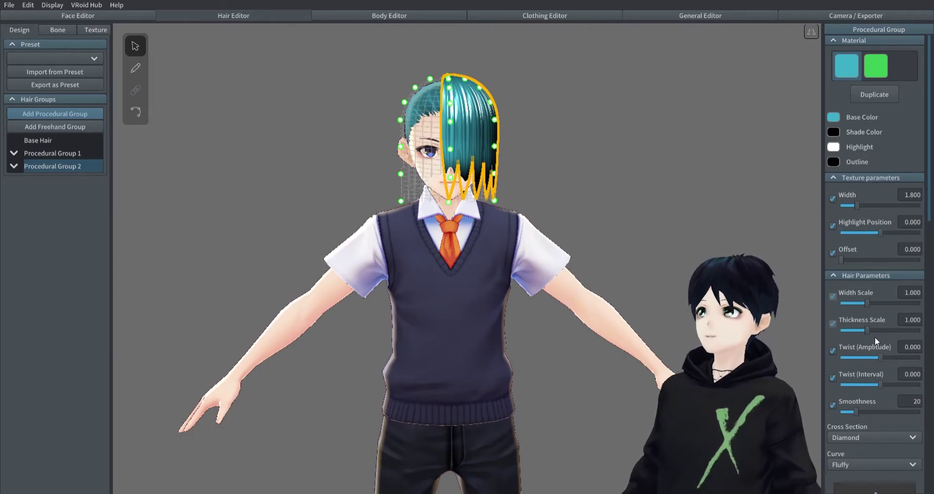
scroll(885, 258, "down", 3)
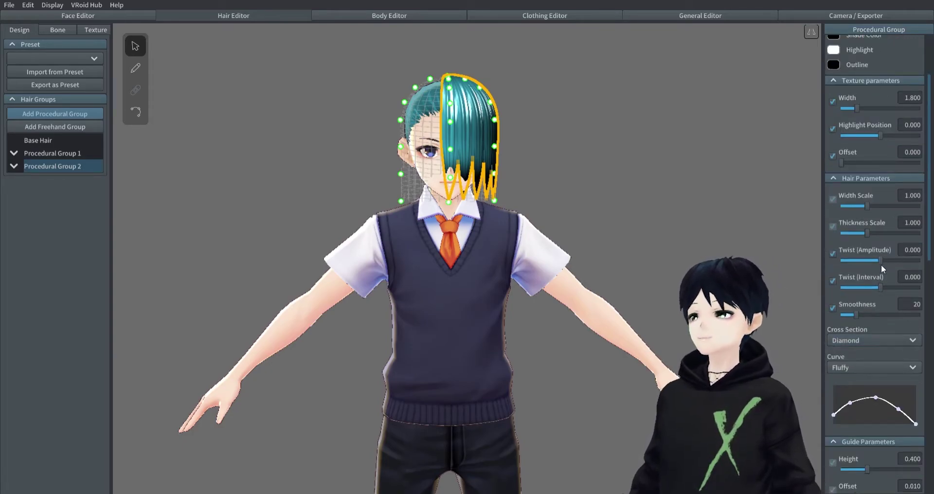
scroll(880, 264, "down", 8)
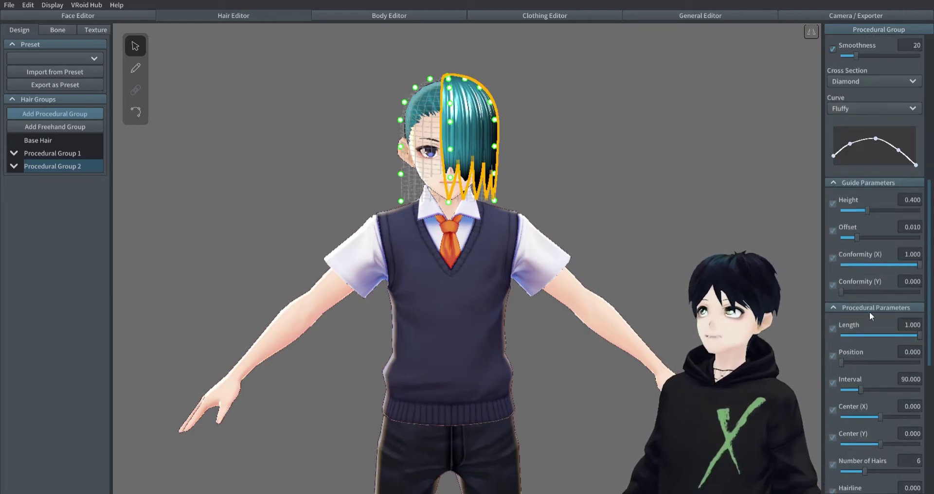
left_click_drag(842, 363, 896, 357)
scroll(855, 205, "up", 10)
left_click(883, 70)
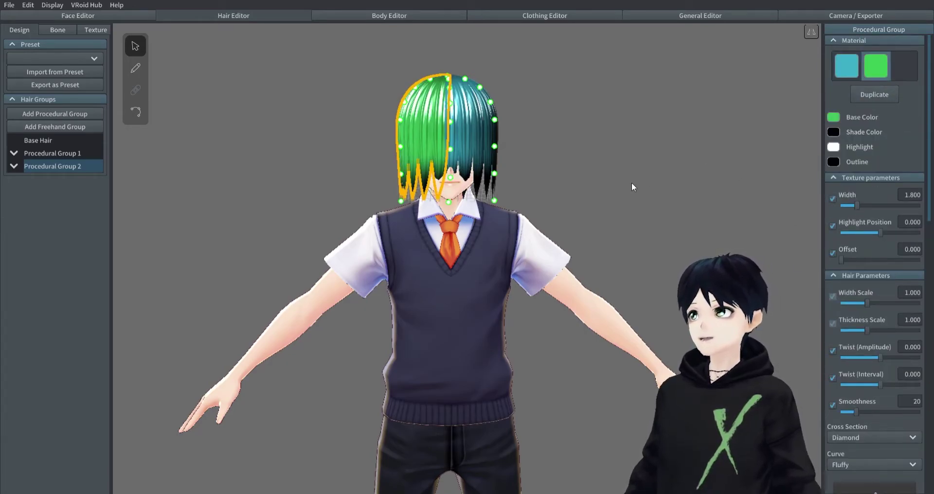
left_click(631, 182)
middle_click_drag(584, 179, 567, 247)
mouse_move(520, 261)
right_mouse_down()
mouse_move(494, 280)
mouse_move(521, 254)
mouse_move(545, 252)
mouse_move(506, 265)
right_mouse_up()
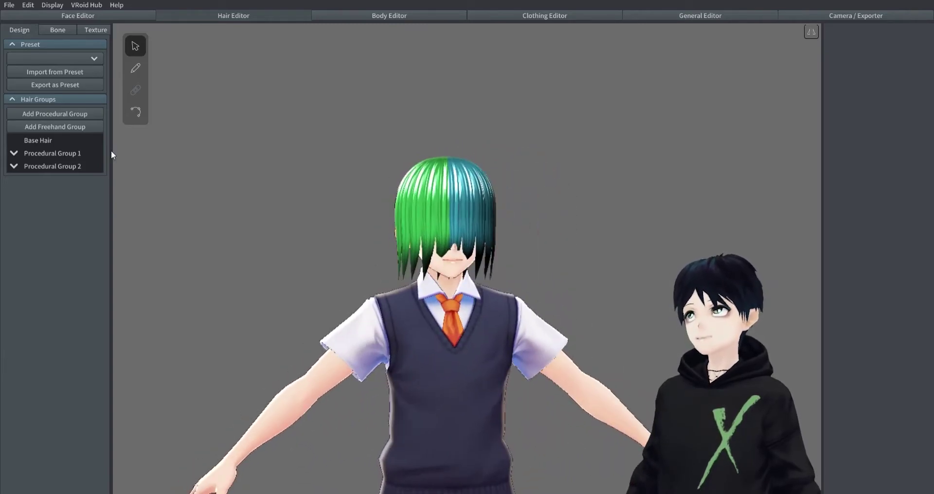
Raise the lower guide points of Procedural Group 1 to shorten the teal hair to about eye level
left_click(73, 154)
left_click(49, 166)
left_click(63, 154)
right_click_drag(659, 238, 608, 257)
scroll(582, 295, "up", 2)
right_click_drag(582, 296, 414, 299)
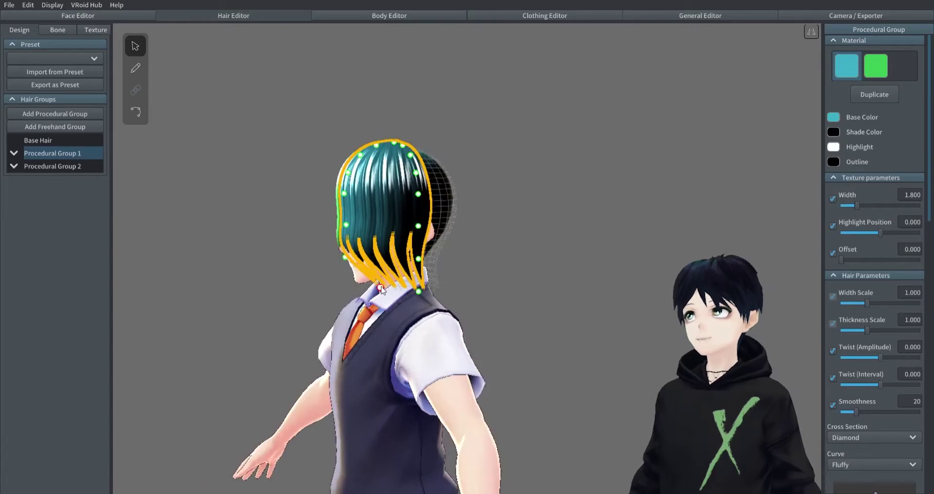
left_click_drag(380, 287, 373, 273)
left_click_drag(344, 193, 344, 186)
left_click_drag(346, 224, 344, 202)
left_click_drag(344, 257, 345, 226)
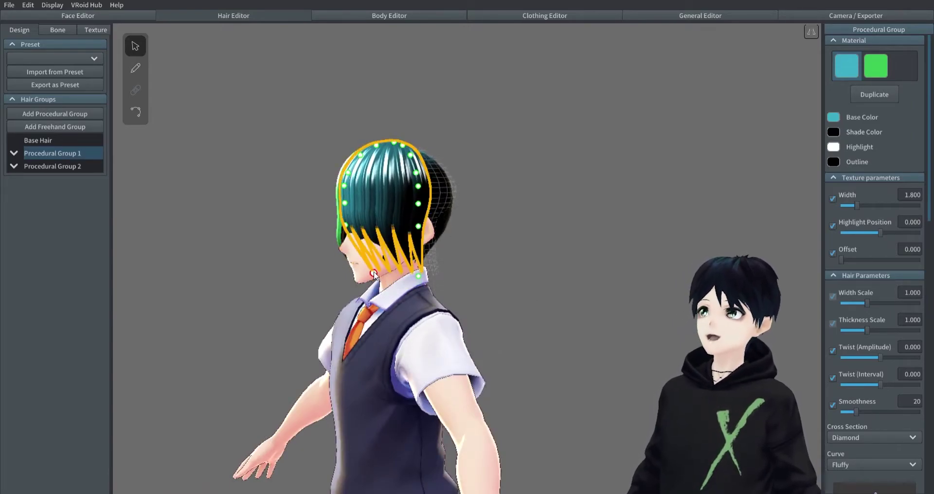
left_click_drag(373, 272, 350, 245)
Reshape the guide of Procedural Group 2 so the green hair is shorter and sweeps outward away from the face
right_click_drag(479, 293, 506, 296)
left_click(53, 166)
left_click_drag(381, 297, 360, 280)
right_click_drag(359, 283, 475, 288)
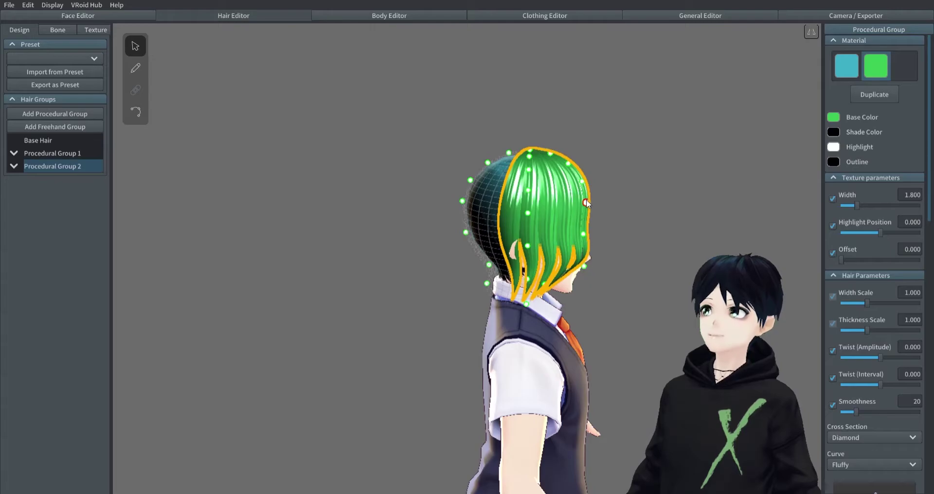
right_click_drag(602, 247, 447, 265)
left_click_drag(446, 261, 439, 242)
left_click(567, 258)
right_click_drag(567, 258, 538, 243)
Set the texture Width of Procedural Group 1 to 2.395
left_click(447, 202)
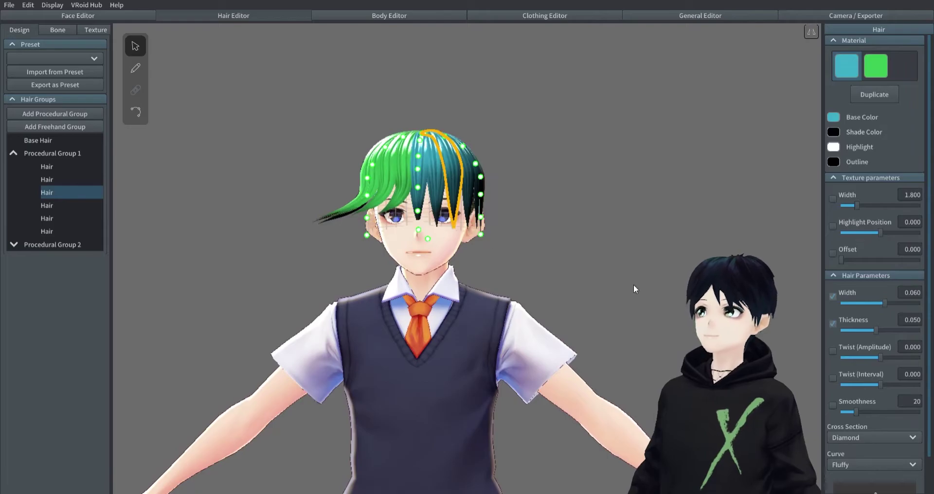
right_click_drag(622, 283, 612, 283)
right_click_drag(769, 203, 552, 220)
left_click(54, 153)
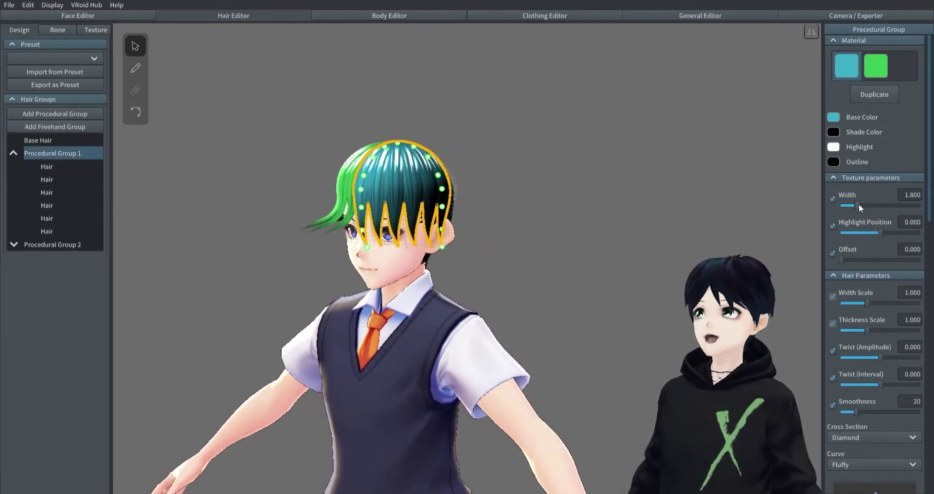
scroll(510, 209, "up", 4)
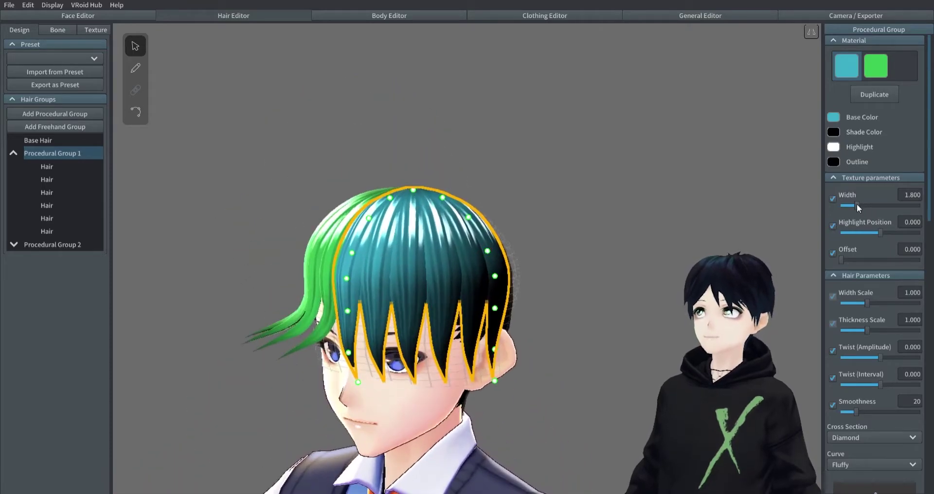
mouse_move(858, 208)
left_mouse_down()
mouse_move(902, 205)
mouse_move(844, 204)
mouse_move(931, 209)
mouse_move(816, 199)
left_mouse_up()
left_click(833, 199)
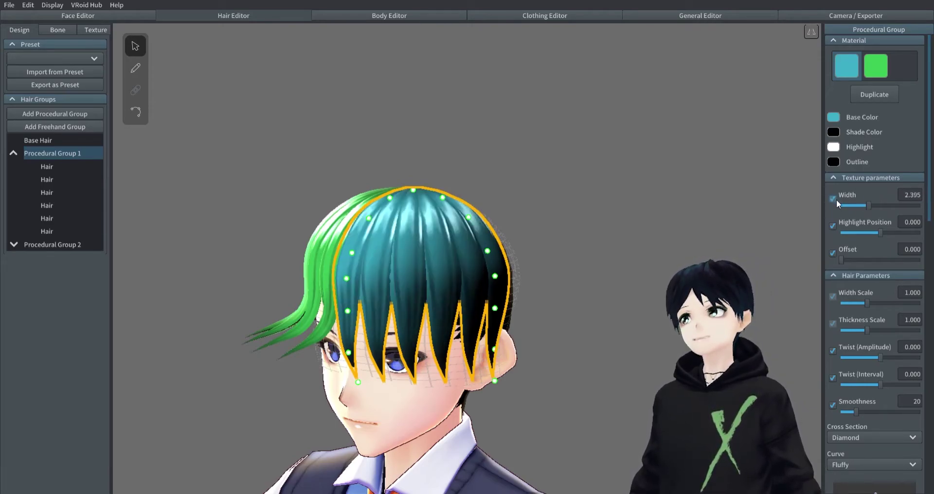
Try other Highlight Position and Offset values on Procedural Group 1, and switch both texture parameters off
left_click_drag(881, 236, 876, 237)
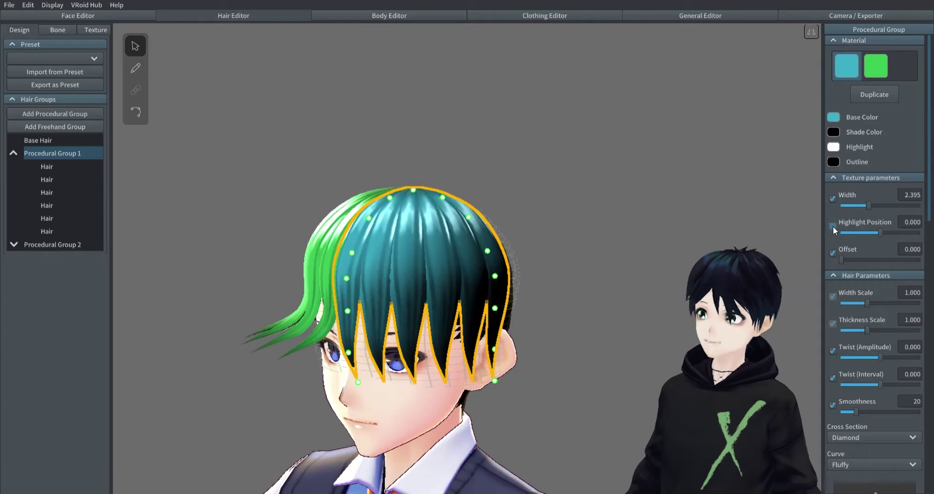
left_click_drag(841, 260, 872, 264)
left_click(832, 252)
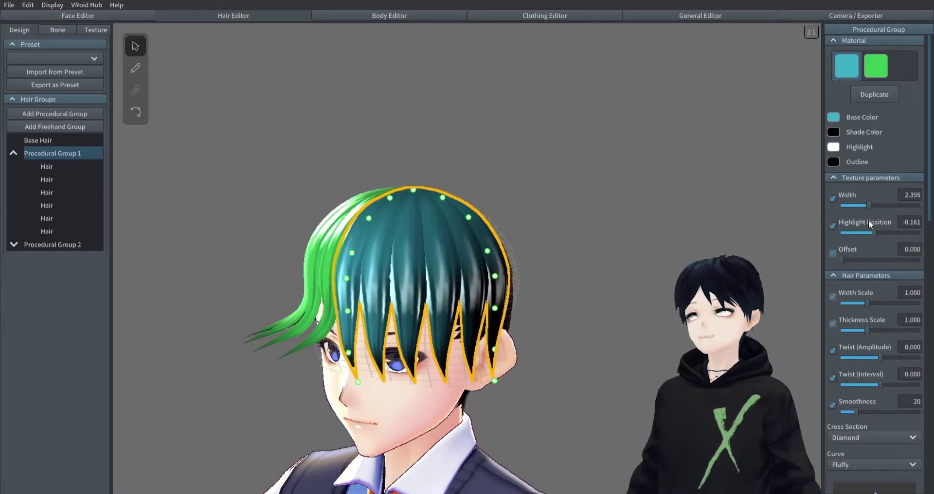
left_click(832, 226)
mouse_move(582, 313)
right_mouse_down()
mouse_move(613, 306)
mouse_move(588, 305)
right_mouse_up()
scroll(872, 286, "down", 2)
left_click(855, 112)
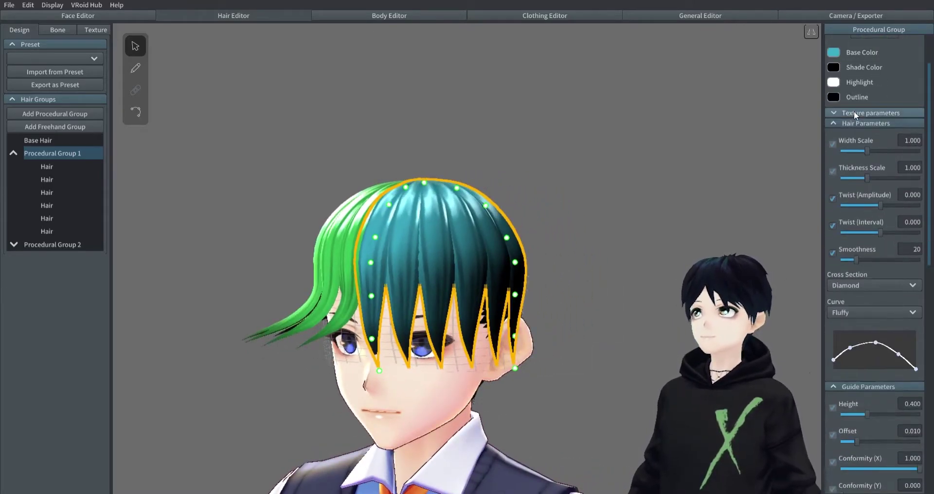
Set the Width Scale of Procedural Group 1 to 0.629 and its Thickness Scale to 1.556
mouse_move(868, 151)
left_mouse_down()
mouse_move(900, 152)
mouse_move(840, 158)
mouse_move(866, 153)
mouse_move(856, 153)
left_mouse_up()
right_click_drag(711, 195, 678, 199)
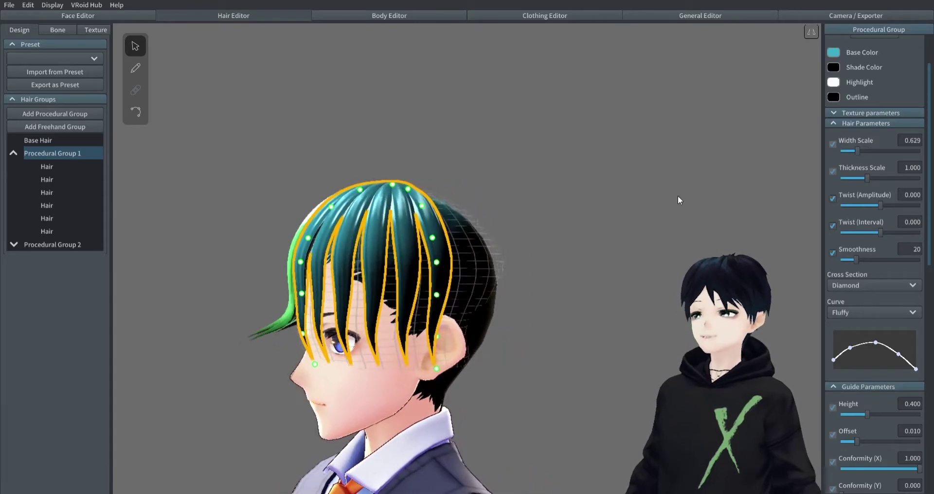
mouse_move(868, 179)
left_mouse_down()
mouse_move(914, 180)
mouse_move(846, 181)
mouse_move(919, 179)
mouse_move(884, 181)
left_mouse_up()
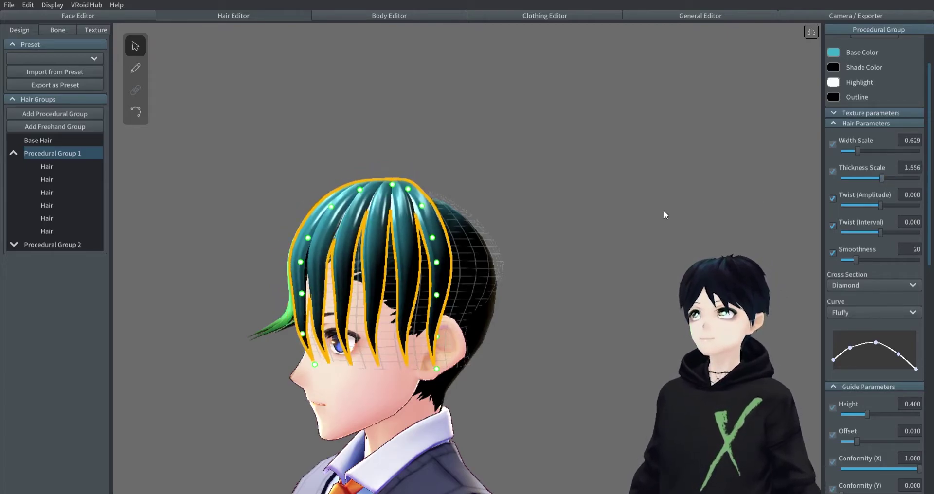
mouse_move(588, 229)
right_mouse_down()
mouse_move(617, 228)
mouse_move(605, 229)
right_mouse_up()
Set Twist (Amplitude) of Procedural Group 1 to 1.054 and its Smoothness to 5
left_click_drag(884, 208, 892, 237)
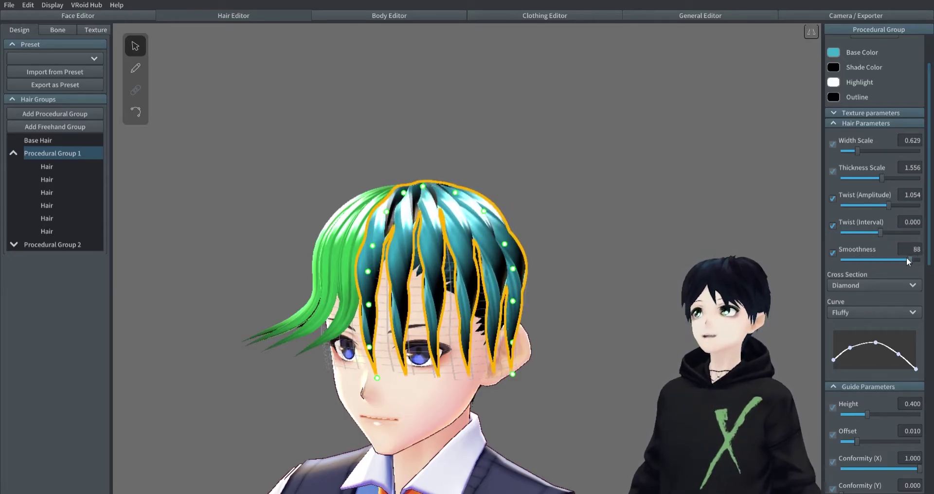
mouse_move(855, 260)
left_mouse_down()
mouse_move(841, 256)
mouse_move(877, 260)
mouse_move(847, 261)
left_mouse_up()
right_click_drag(763, 265, 785, 254)
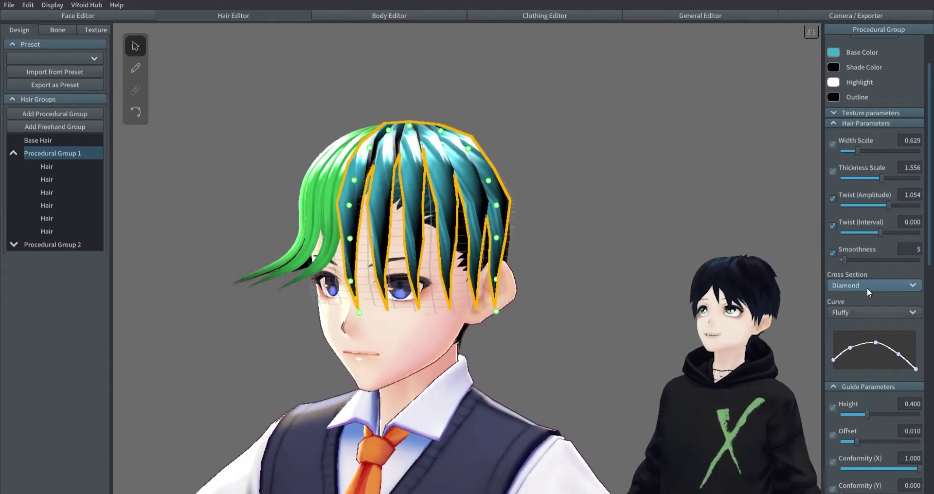
Turn off both twist parameters of Procedural Group 1, and set Smoothness to 53, Thickness Scale to 1.426 and Width Scale to 1.000
left_click(833, 196)
left_click(832, 225)
left_click(833, 254)
left_click(833, 254)
left_click_drag(844, 260, 885, 265)
left_click_drag(880, 178, 878, 179)
left_click_drag(858, 152, 868, 152)
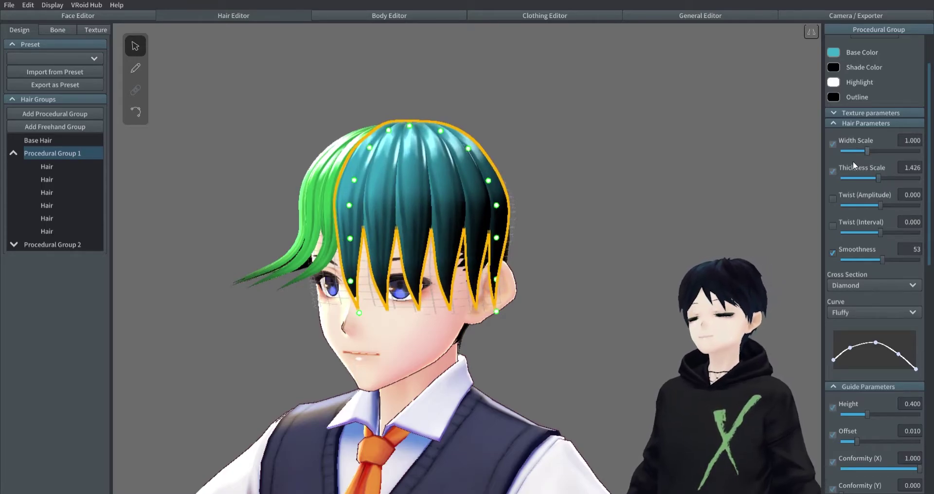
Try the Triangle, Unfilled Triangle and Flat cross sections on Procedural Group 1
left_click(868, 287)
left_click(860, 311)
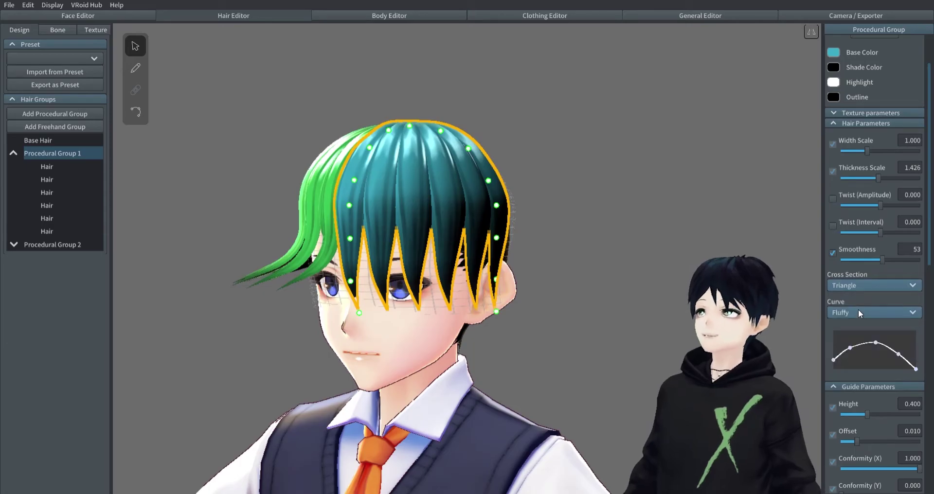
left_click(872, 287)
left_click(858, 329)
left_click(868, 290)
left_click(863, 340)
Try the Triangle (Old) and Unfilled Triangle (Old) cross sections on Procedural Group 1, and return the cross section to Diamond
right_click_drag(501, 275, 566, 285)
left_click(892, 287)
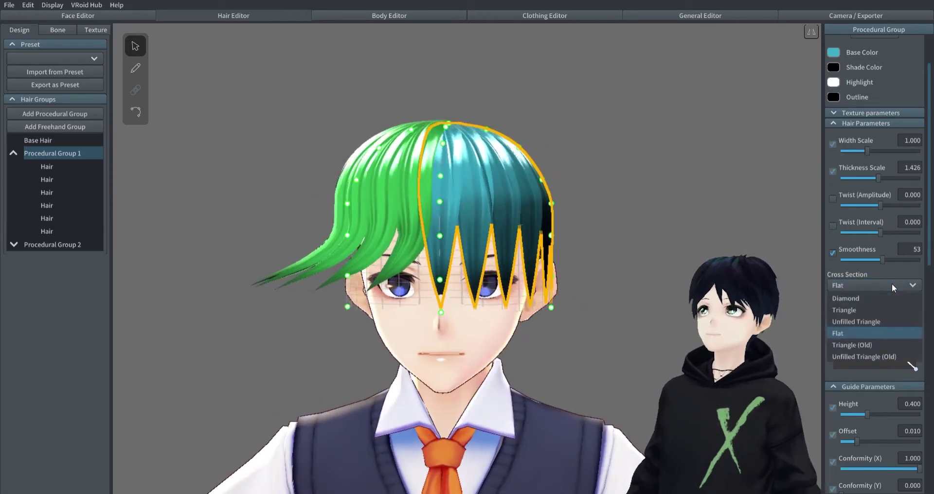
left_click(868, 345)
left_click(877, 285)
left_click(866, 356)
left_click(875, 285)
left_click(870, 301)
Try the Squid and Ika-chan curves on Procedural Group 1, and set its curve to Straight
right_click_drag(598, 210, 600, 224)
left_click(870, 316)
left_click(866, 337)
right_click_drag(547, 304, 576, 301)
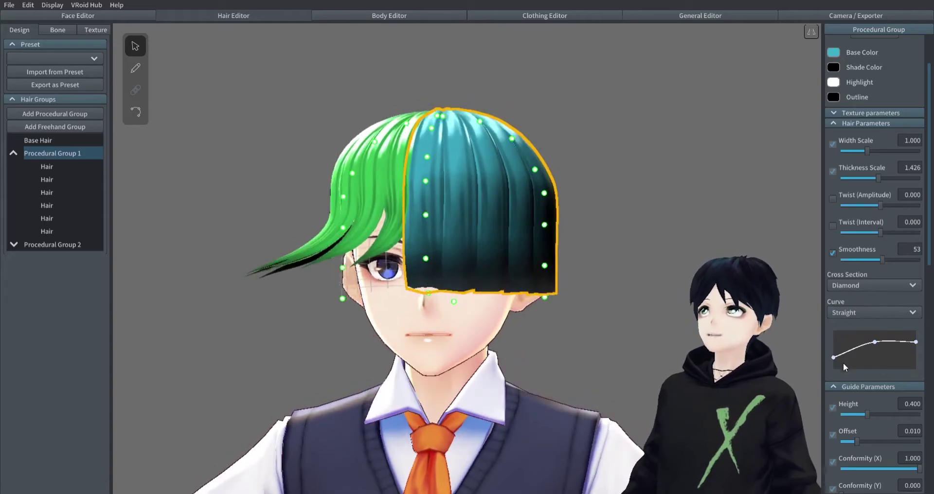
left_click(863, 313)
left_click(864, 354)
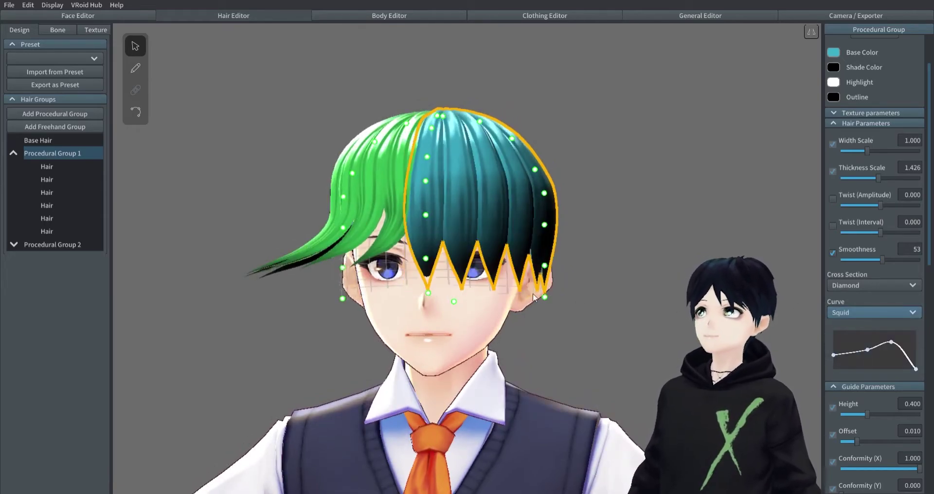
left_click(874, 316)
left_click(856, 367)
mouse_move(638, 287)
right_mouse_down()
mouse_move(619, 296)
mouse_move(641, 286)
right_mouse_up()
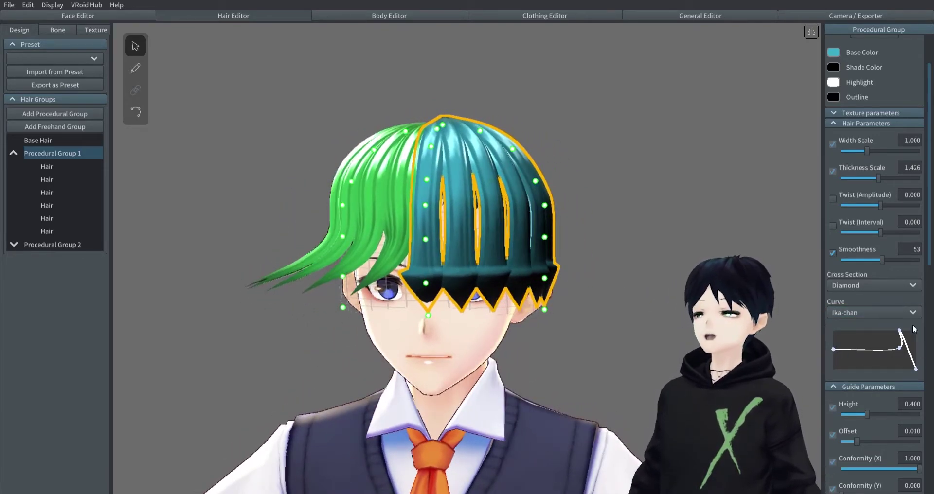
left_click(870, 314)
left_click(848, 340)
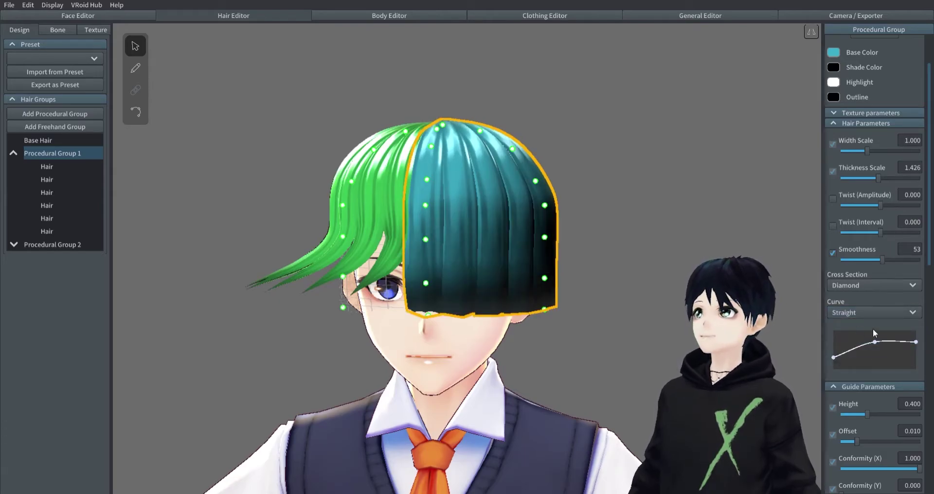
Set the guide parameters of Procedural Group 1 to Height 0.389, Offset 0.014 and Conformity (X) 0.535
scroll(870, 379, "down", 1)
left_click_drag(877, 385, 864, 407)
left_click_drag(918, 438, 875, 434)
right_click_drag(491, 362, 574, 364)
mouse_move(874, 437)
left_mouse_down()
mouse_move(813, 432)
mouse_move(916, 441)
mouse_move(881, 438)
left_mouse_up()
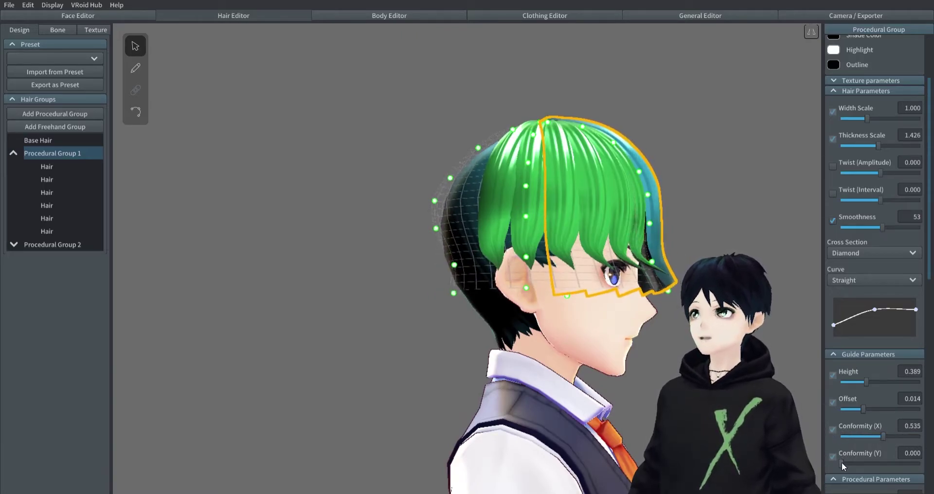
Try a higher Conformity (Y) on Procedural Group 1, return it to 0.000, and set Conformity (X) to 0.647
left_click_drag(841, 462, 880, 463)
right_click_drag(681, 364, 529, 365)
left_click_drag(880, 464, 840, 463)
mouse_move(882, 436)
left_mouse_down()
mouse_move(830, 434)
mouse_move(890, 438)
left_mouse_up()
Reshape the Straight curve of Procedural Group 1 into a level line along the graph's upper edge by moving its three points
left_click_drag(830, 317, 831, 338)
right_click_drag(681, 276, 652, 326)
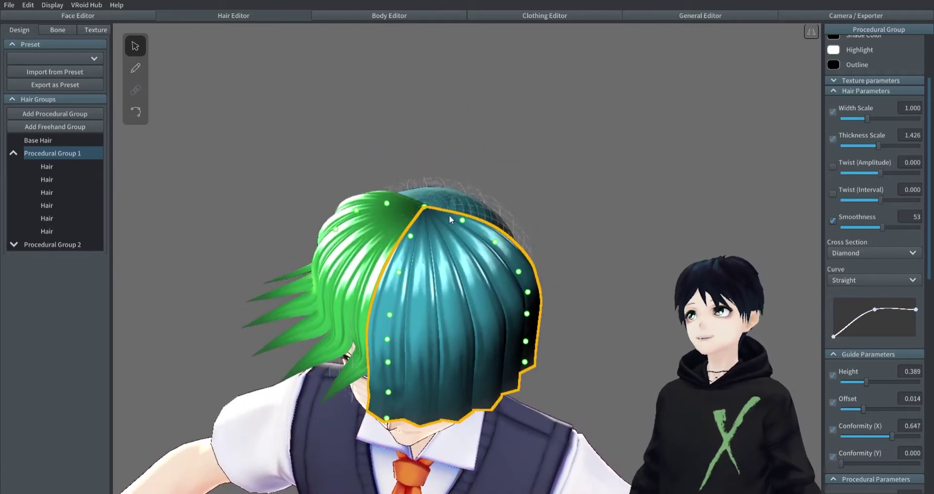
left_click_drag(833, 334, 811, 289)
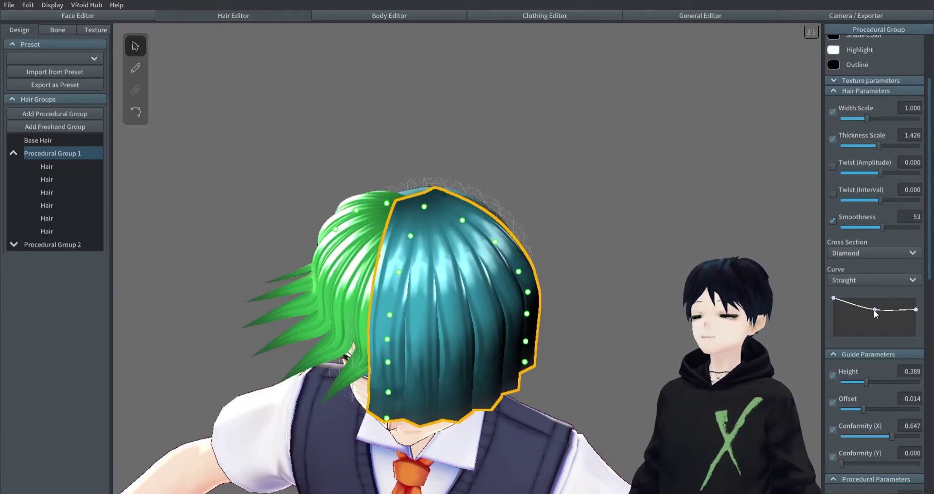
left_click_drag(873, 310, 876, 297)
right_click_drag(858, 317, 923, 302)
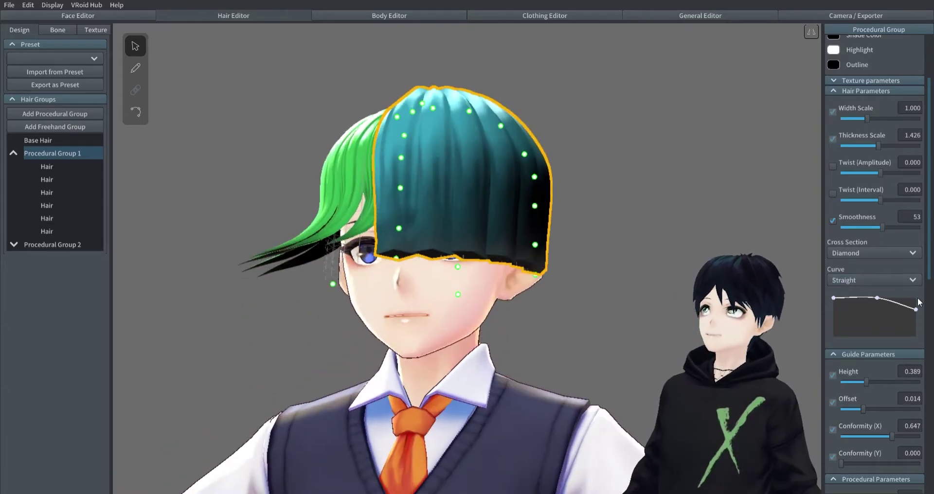
left_click_drag(917, 313, 925, 288)
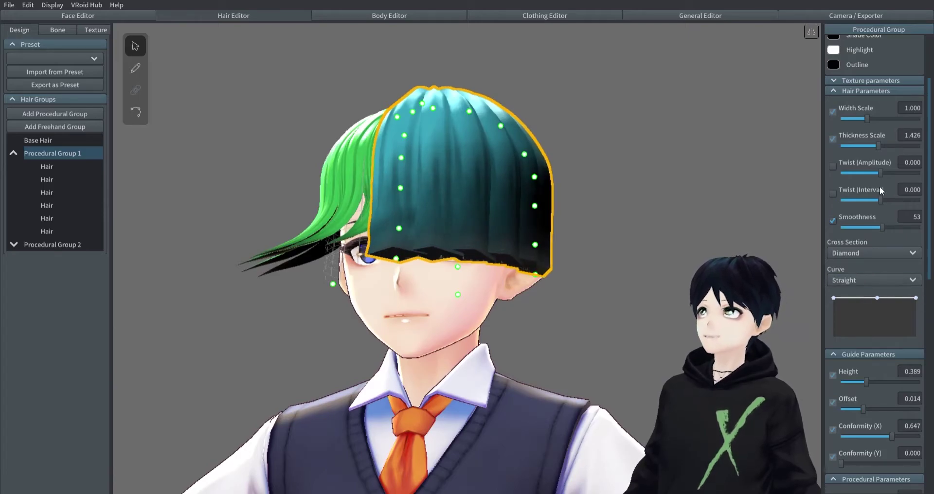
Collapse the guide parameters and set Procedural Group 1's Length to 0.810, Position to 6.694 and Interval to 134.62
scroll(881, 262, "up", 1)
scroll(881, 262, "down", 5)
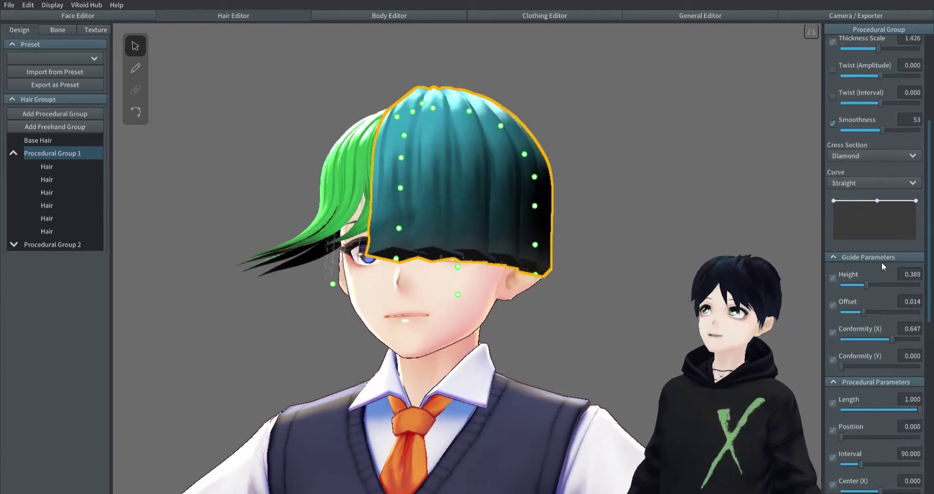
left_click(868, 225)
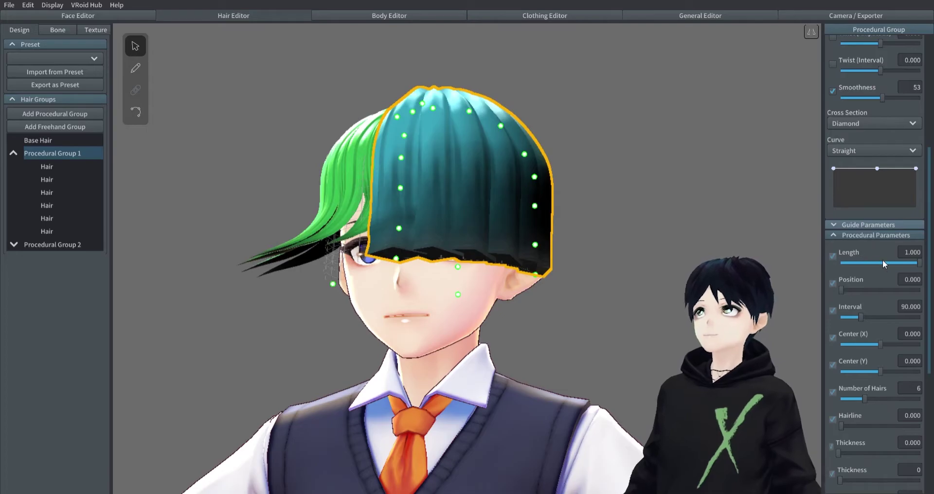
mouse_move(919, 264)
left_mouse_down()
mouse_move(875, 263)
mouse_move(903, 264)
left_mouse_up()
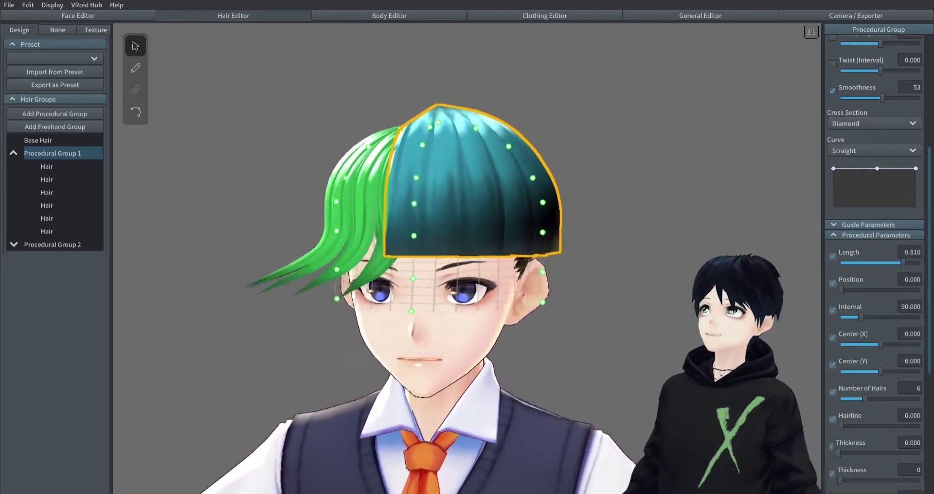
left_click_drag(842, 290, 871, 314)
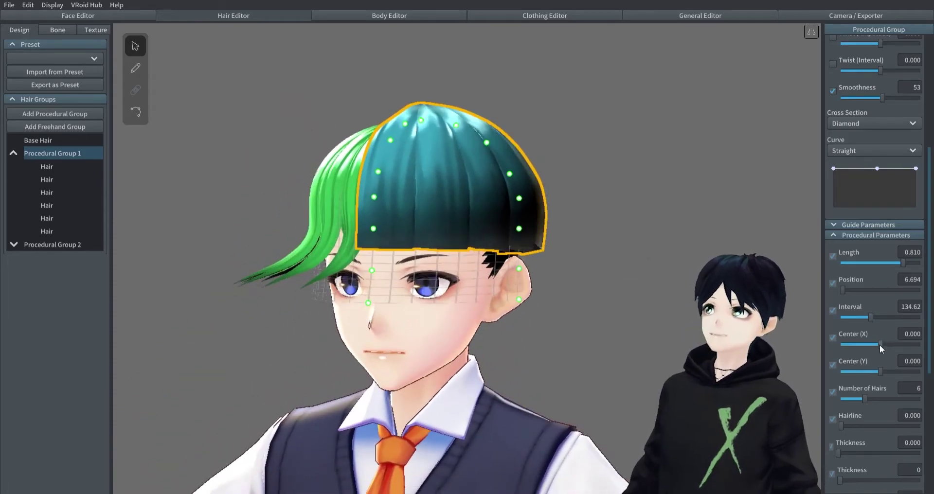
Try Center (X) at -0.471 and Center (Y) at -0.533 on Procedural Group 1, and reset both to 0
left_click_drag(880, 344, 858, 372)
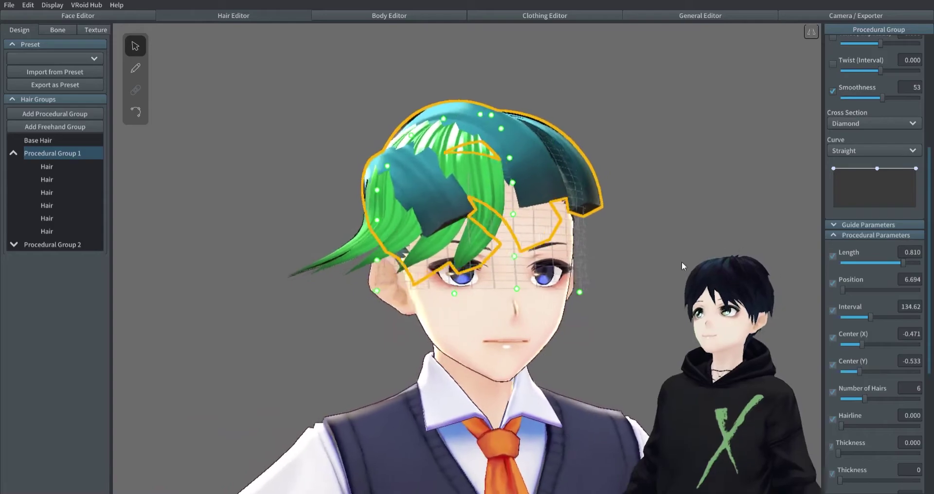
mouse_move(861, 372)
left_mouse_down()
mouse_move(844, 371)
mouse_move(890, 372)
mouse_move(875, 371)
left_mouse_up()
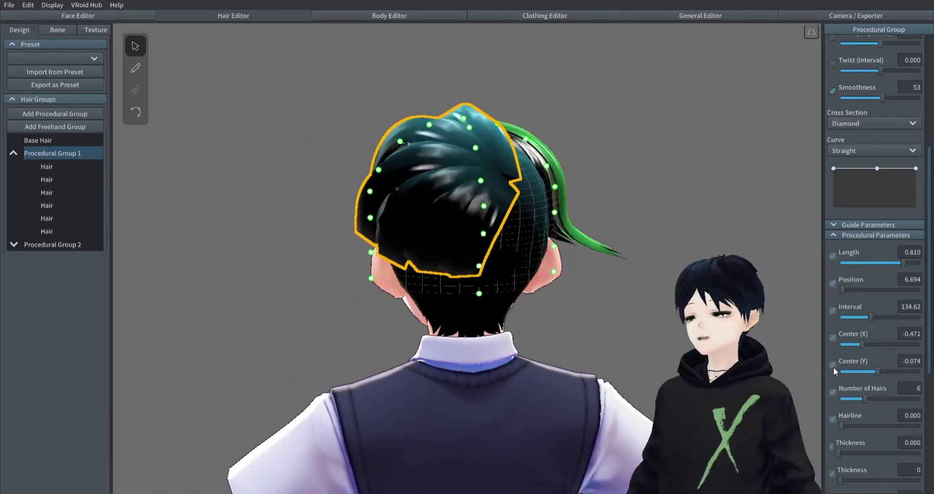
left_click(916, 364)
type("0")
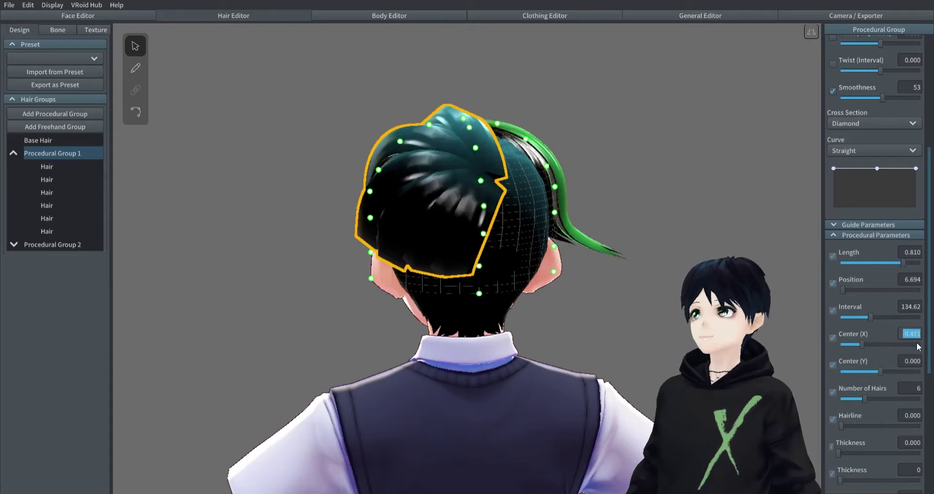
Try a Hairline of 0.521 on Procedural Group 1, and return Hairline to 0.000 with six hairs
right_click_drag(632, 219, 812, 243)
left_click_drag(841, 425, 882, 424)
right_click_drag(729, 233, 642, 231)
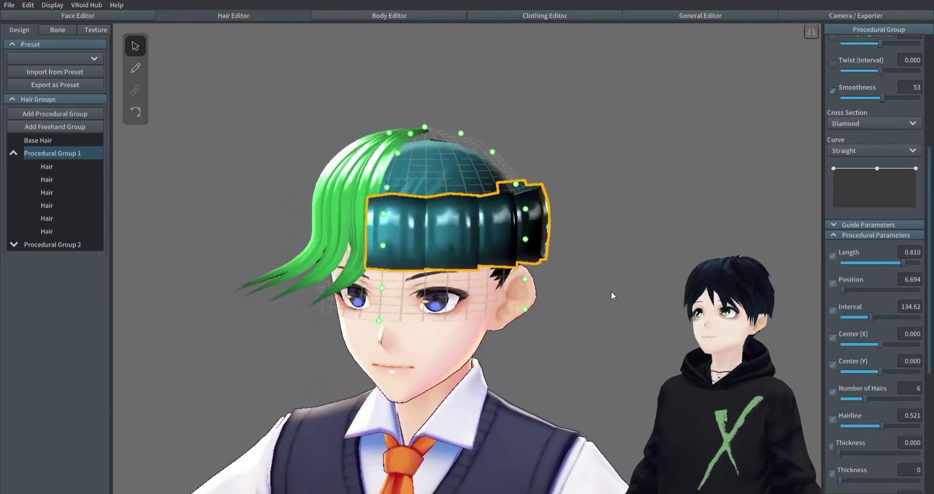
left_click_drag(882, 426, 864, 392)
mouse_move(838, 452)
left_mouse_down()
mouse_move(891, 451)
mouse_move(837, 452)
left_mouse_up()
mouse_move(873, 426)
left_mouse_down()
mouse_move(839, 425)
mouse_move(885, 415)
left_mouse_up()
Set Parting (Length) of Procedural Group 1 to 0.275
scroll(852, 426, "down", 2)
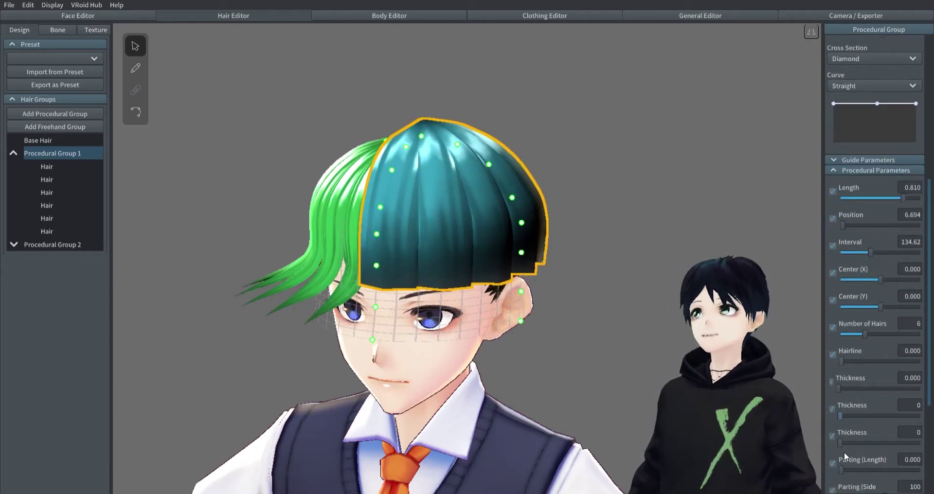
scroll(857, 439, "down", 2)
right_click_drag(612, 308, 624, 334)
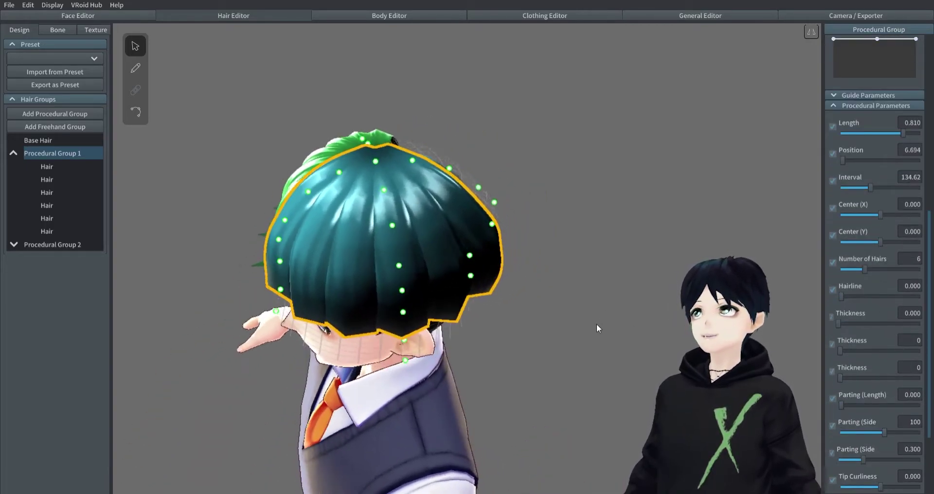
left_click_drag(851, 405, 913, 405)
right_click_drag(531, 323, 549, 302)
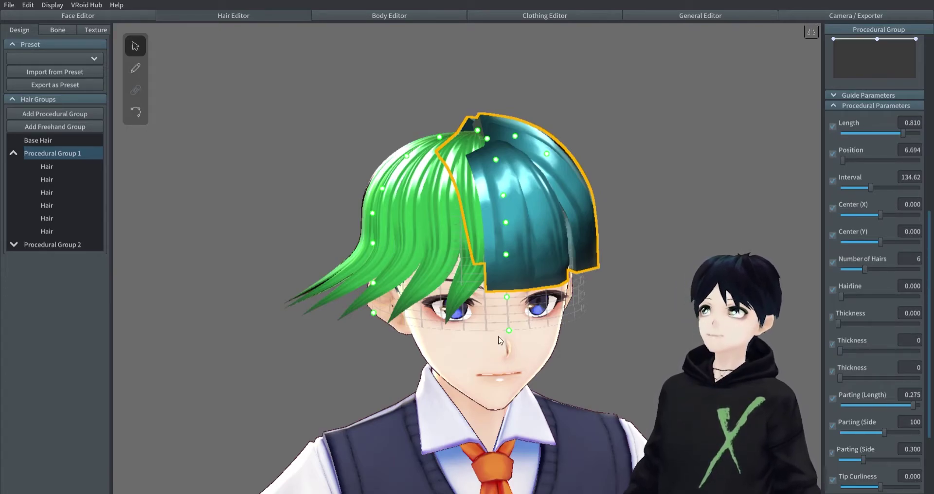
Set the second Parting (Side) parameter of Procedural Group 1 to 0.179 and Tip Curliness to 0.357
right_click_drag(484, 241, 640, 317)
scroll(893, 376, "down", 1)
mouse_move(863, 428)
left_mouse_down()
mouse_move(873, 429)
mouse_move(852, 428)
mouse_move(865, 427)
left_mouse_up()
right_click_drag(632, 347, 533, 340)
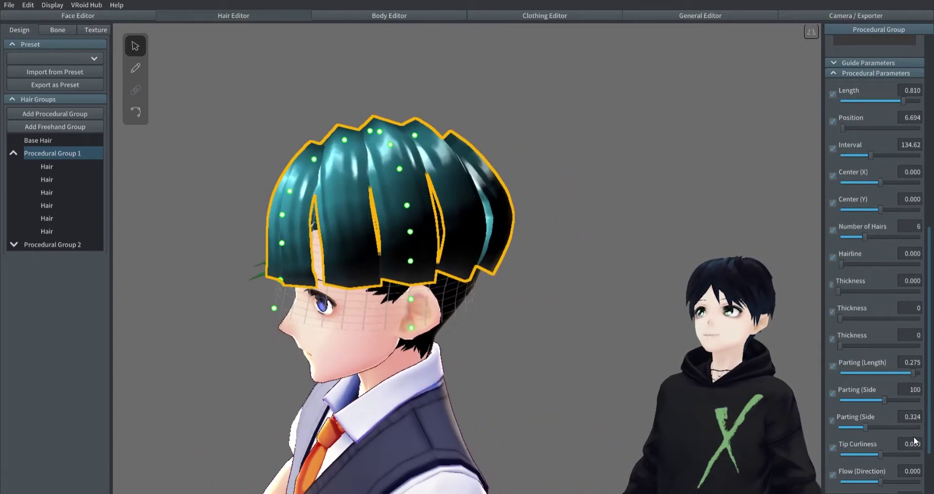
mouse_move(865, 428)
left_mouse_down()
mouse_move(883, 427)
mouse_move(853, 427)
left_mouse_up()
left_click_drag(880, 454, 895, 454)
right_click_drag(798, 404, 651, 358)
Set Flow (Direction) of Procedural Group 1 to 116.03 and view the hair from behind and in front
scroll(890, 443, "down", 3)
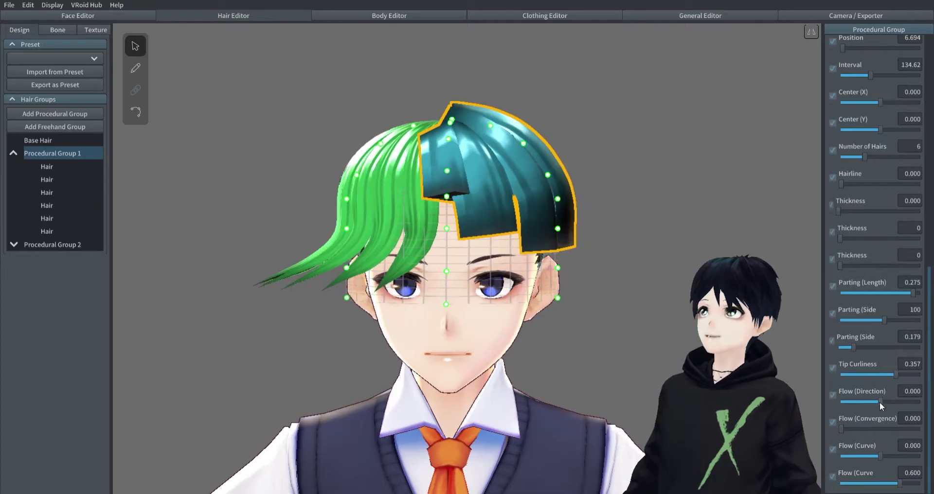
left_click_drag(879, 402, 892, 402)
right_click_drag(758, 350, 575, 340)
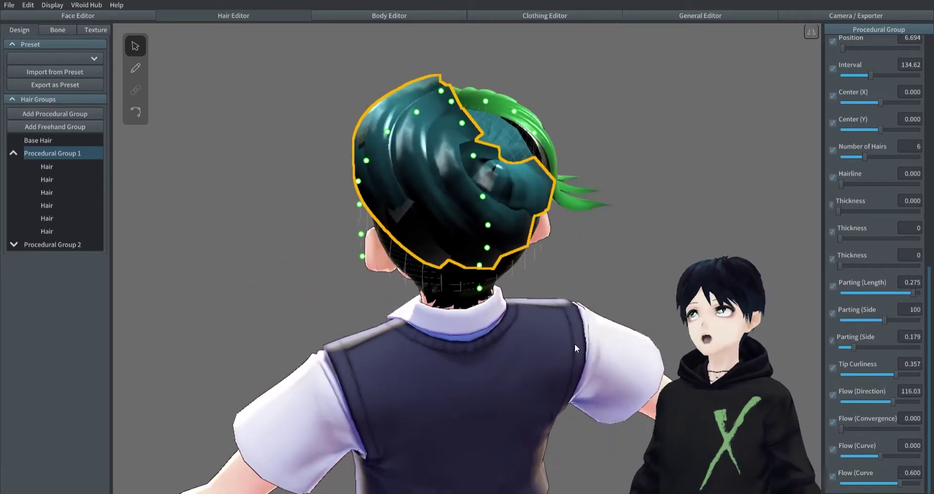
right_click_drag(527, 282, 563, 311)
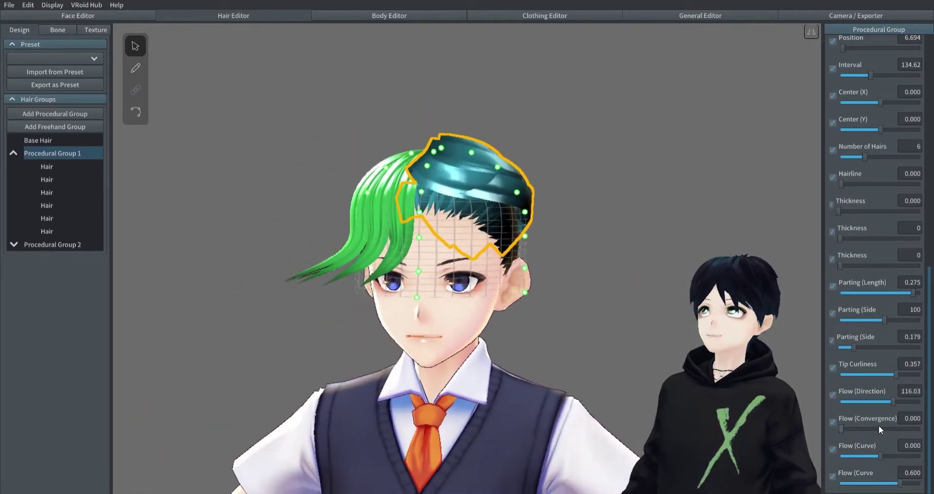
Set the first Flow (Curve) parameter of Procedural Group 1 to -34.95 and the second one to 0.300
left_click_drag(880, 456, 861, 456)
mouse_move(900, 483)
left_mouse_down()
mouse_move(867, 484)
mouse_move(907, 483)
left_mouse_up()
right_click_drag(664, 365, 608, 356)
left_click_drag(907, 483, 840, 483)
left_click_drag(869, 456, 847, 456)
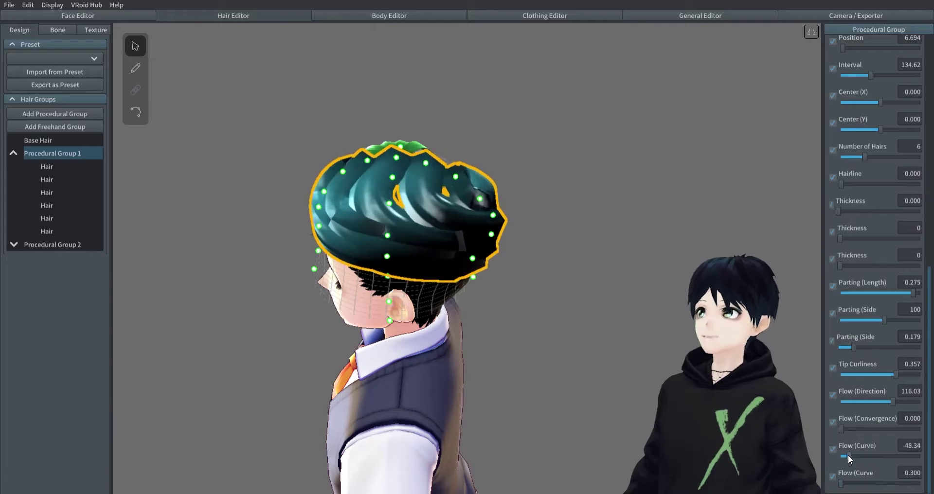
right_click_drag(595, 343, 632, 322)
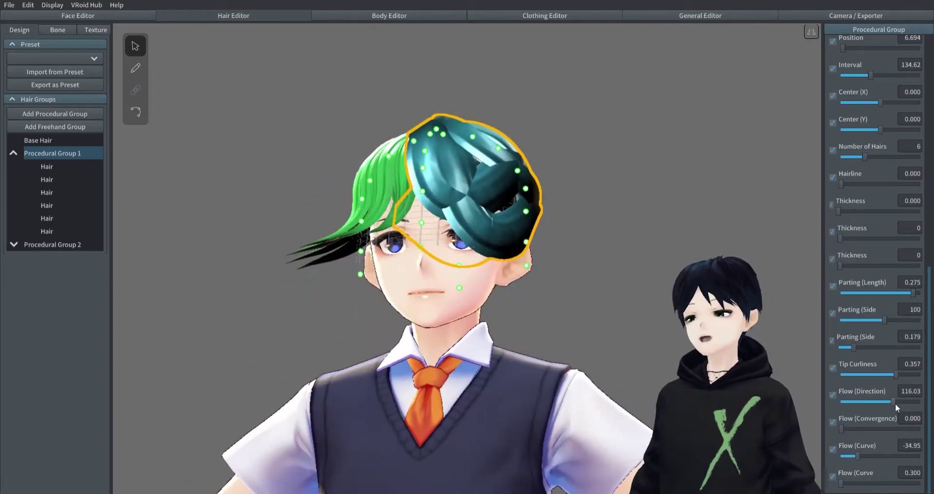
Set Flow (Direction) to 62.479 and Tip Curliness to -0.045 on Procedural Group 1, and reduce its three parting parameters
left_click_drag(892, 402, 877, 375)
right_click_drag(494, 187, 518, 223)
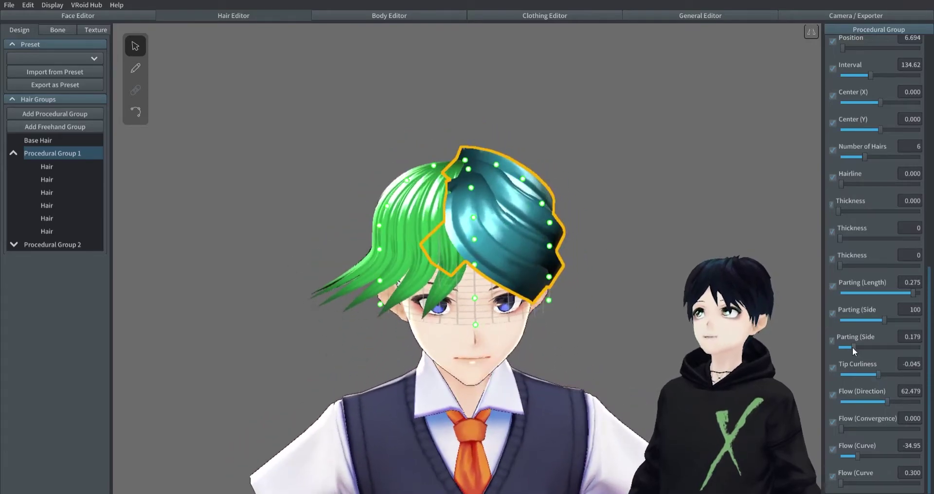
left_click_drag(852, 347, 839, 347)
left_click_drag(883, 320, 840, 320)
left_click_drag(912, 293, 861, 293)
right_click_drag(778, 292, 669, 261)
Select a green strand of Procedural Group 2 and raise the guide's outer tip point so the strand ends turn upward
scroll(887, 184, "up", 6)
left_click(398, 215)
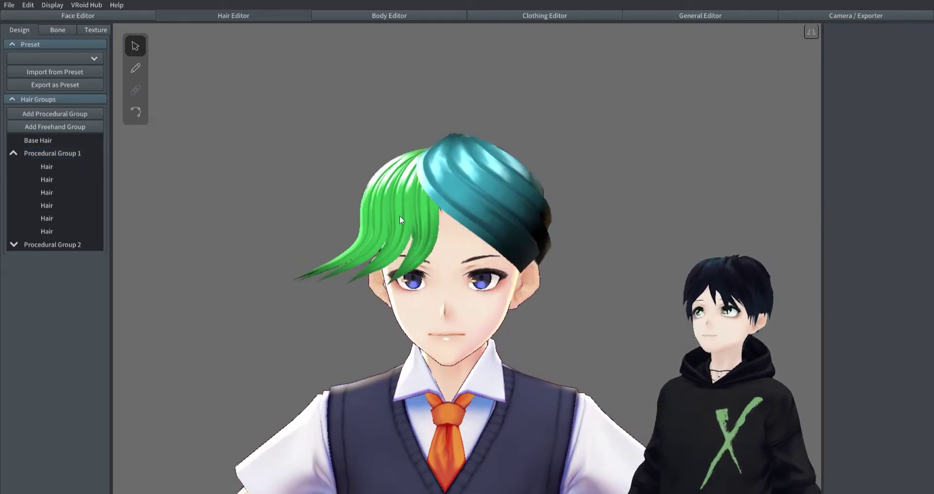
left_click(399, 215)
mouse_move(399, 216)
right_mouse_down()
mouse_move(474, 221)
mouse_move(389, 221)
right_mouse_up()
left_click_drag(290, 278, 326, 181)
right_click_drag(302, 210, 277, 249)
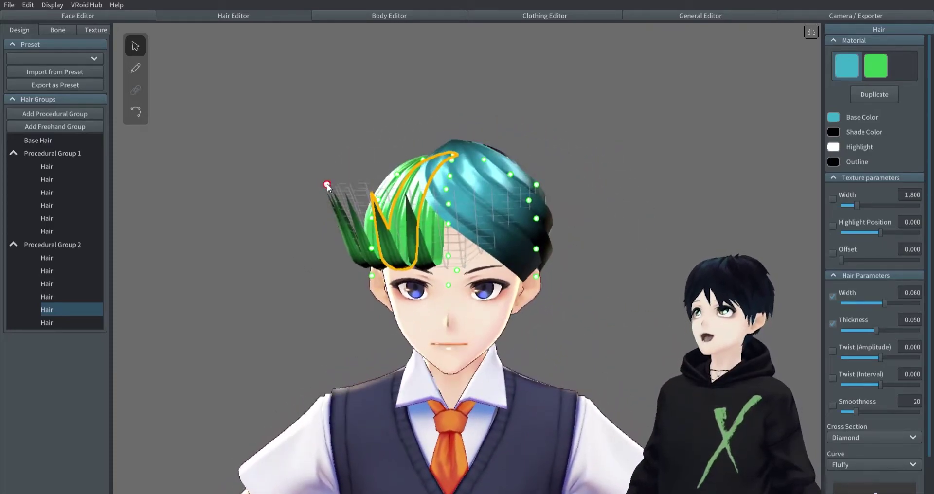
Pull the guide's tip point and the point before it outward to flare Procedural Group 2 away from the head
left_click_drag(326, 185, 284, 187)
right_click_drag(287, 204, 251, 207)
left_click_drag(344, 274, 254, 246)
right_click_drag(267, 282, 287, 299)
left_click(250, 251)
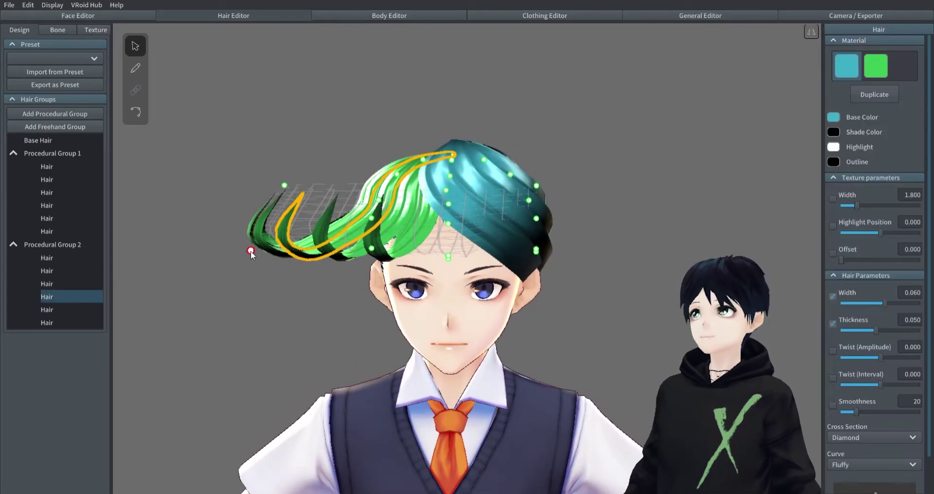
Reposition the guide points of Procedural Group 2 closer to the head so the green strands hang down beside the face
left_click_drag(250, 250, 331, 260)
left_click_drag(373, 219, 346, 221)
left_click_drag(397, 174, 363, 159)
mouse_move(357, 168)
right_mouse_down()
mouse_move(313, 202)
mouse_move(349, 180)
right_mouse_up()
left_click_drag(359, 156, 381, 171)
left_click_drag(338, 216, 359, 222)
left_click_drag(334, 255, 356, 247)
left_click_drag(308, 275, 333, 286)
left_click(287, 293)
right_click_drag(287, 294, 328, 319)
Hide and show individual strands of Procedural Group 2, including its fourth and second hairs
left_click(463, 212)
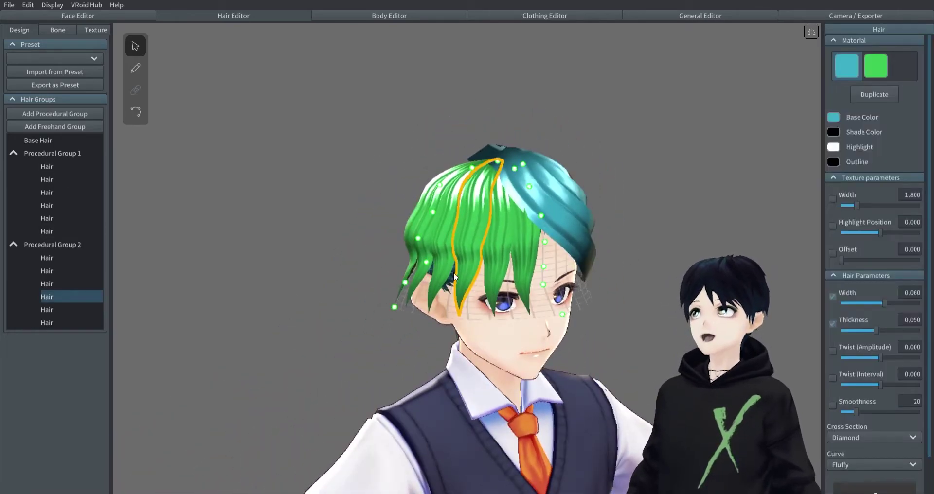
left_click(63, 296)
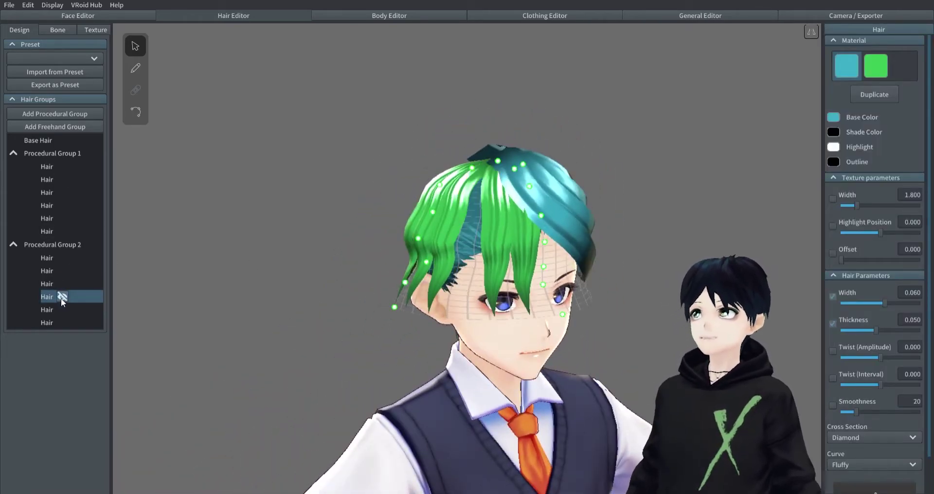
left_click(64, 268)
mouse_move(358, 300)
right_mouse_down()
mouse_move(441, 325)
mouse_move(346, 300)
right_mouse_up()
left_click(61, 274)
left_click(59, 270)
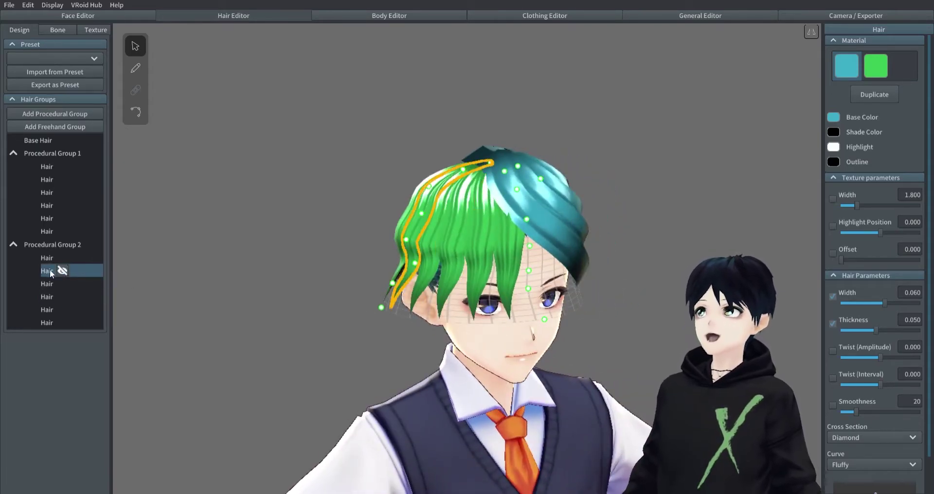
Try the blue material on the second strand of Procedural Group 2 and select the group's third and fourth strands
left_click(849, 65)
right_click_drag(613, 148, 680, 210)
left_click(59, 283)
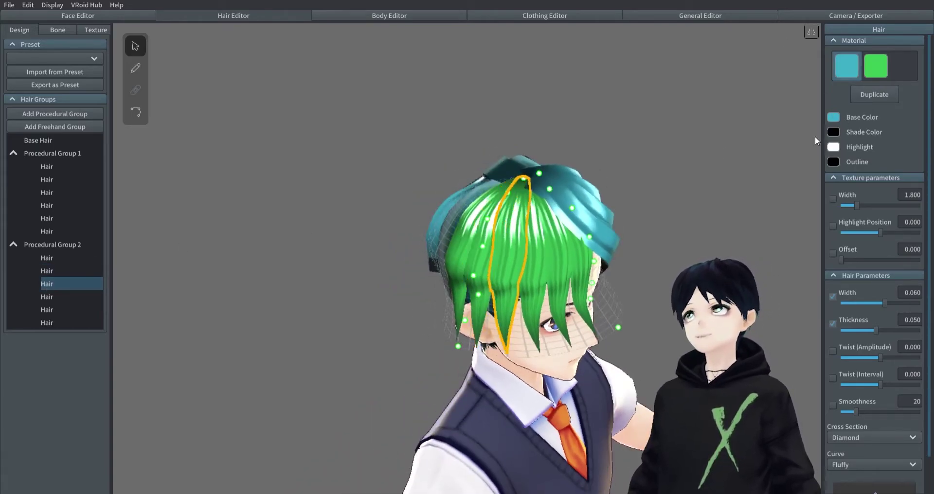
left_click(59, 296)
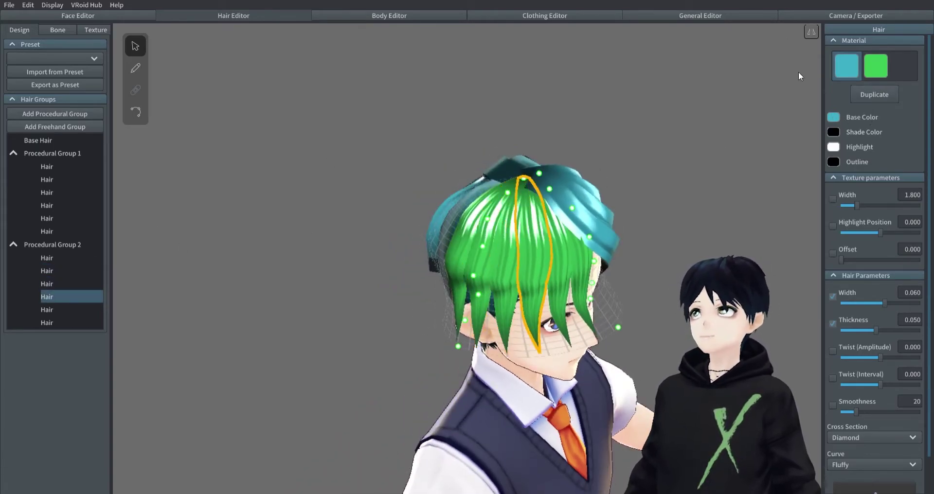
Switch the material of the whole Procedural Group 2 to blue and back to green
left_click(53, 246)
left_click_drag(929, 267, 928, 122)
left_click(848, 64)
left_click(872, 69)
Reshape the Fluffy curve of Procedural Group 2 by moving its points so the strands stay full and narrow to pointed tips
right_click_drag(564, 259, 515, 346)
left_click_drag(832, 424, 832, 404)
right_click_drag(573, 281, 666, 351)
left_click_drag(900, 418, 916, 433)
left_click_drag(850, 412, 894, 399)
right_click_drag(690, 335, 554, 263)
left_click_drag(868, 215, 865, 241)
Set the first strand of Procedural Group 2 to texture width 1.825, hair width 0.100 and thickness 0.100
left_click(51, 258)
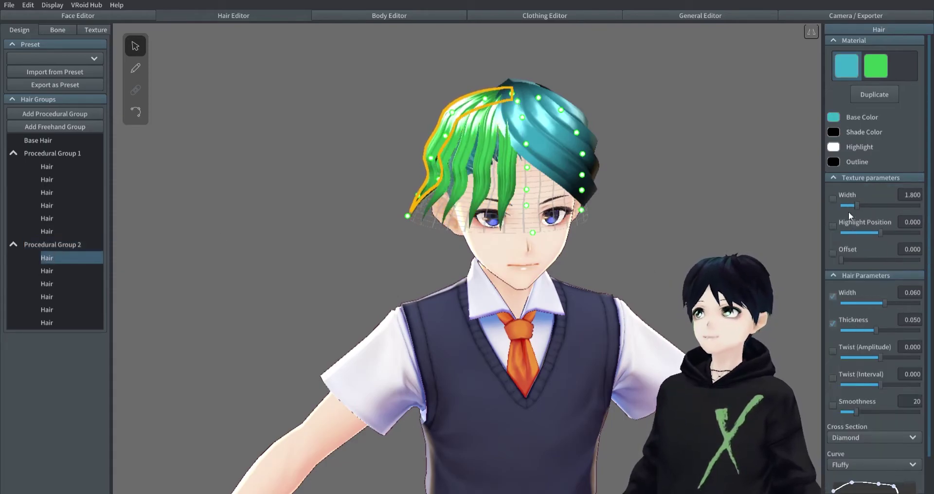
right_click_drag(579, 210, 705, 206)
mouse_move(858, 205)
left_mouse_down()
mouse_move(876, 205)
mouse_move(857, 206)
left_mouse_up()
left_click_drag(884, 304, 919, 303)
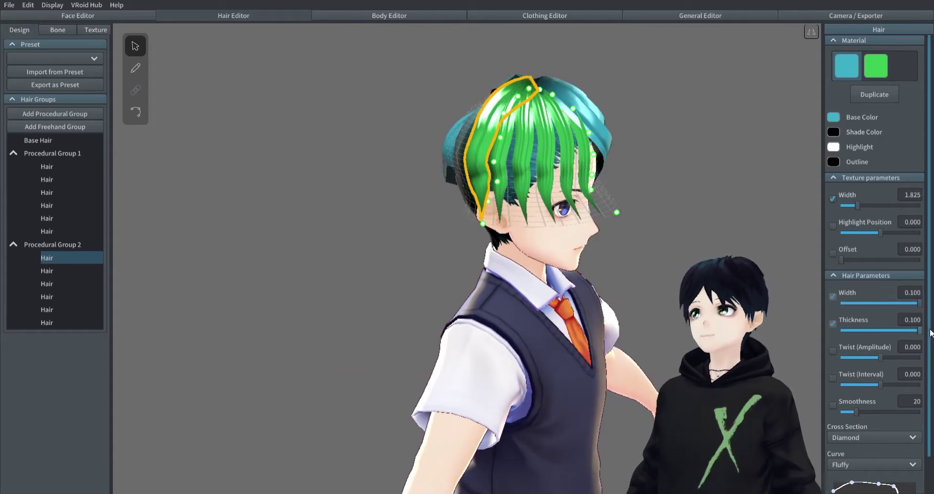
Set the group's third strand to hair width 0.095, thickness 0.090, texture width 2.519 and highlight position -0.607
left_click(527, 161)
left_click_drag(887, 303, 916, 303)
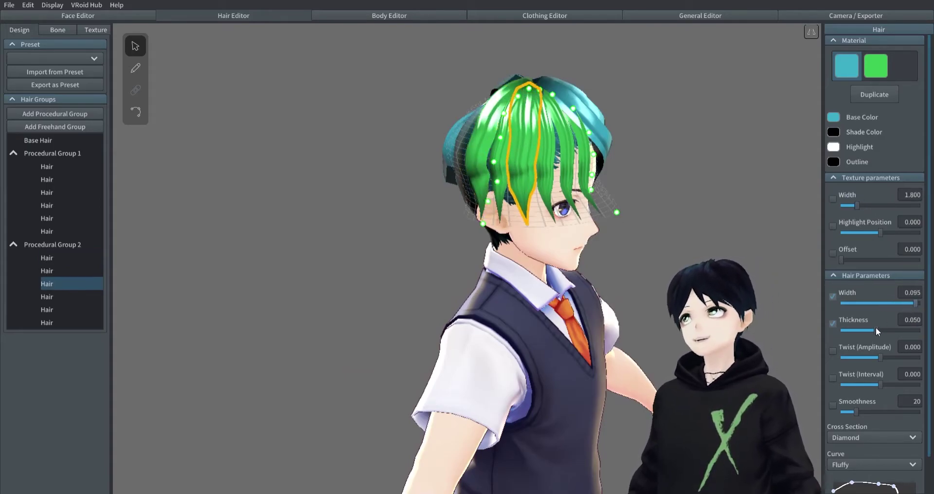
left_click_drag(875, 331, 910, 330)
mouse_move(871, 232)
left_mouse_down()
mouse_move(870, 206)
mouse_move(863, 232)
left_mouse_up()
left_click(689, 236)
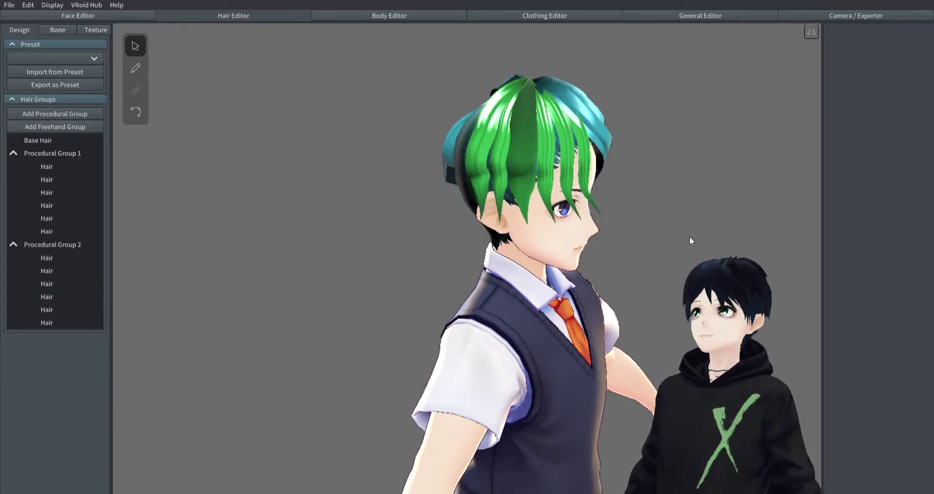
right_click_drag(690, 237, 586, 130)
left_click(585, 129)
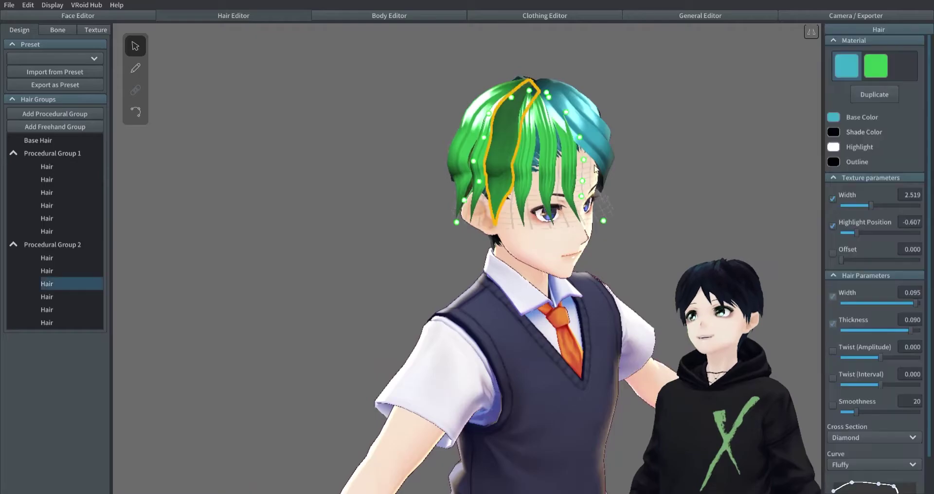
right_click_drag(731, 169, 723, 225)
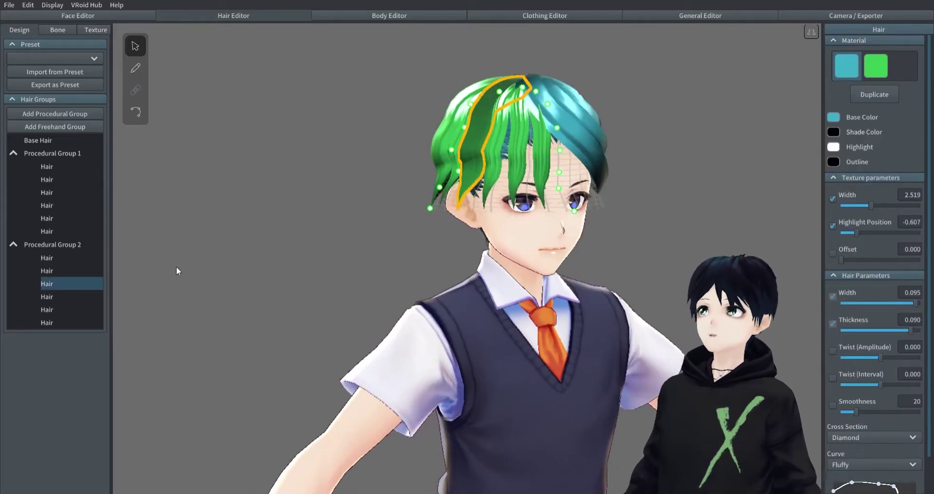
right_click_drag(336, 214, 271, 234)
Rename Procedural Group 2 as Green
right_click(47, 245)
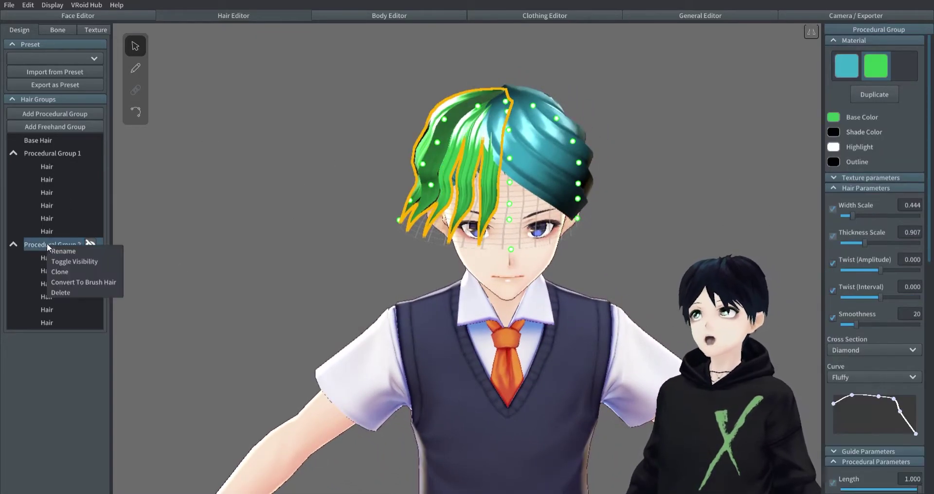
left_click(95, 252)
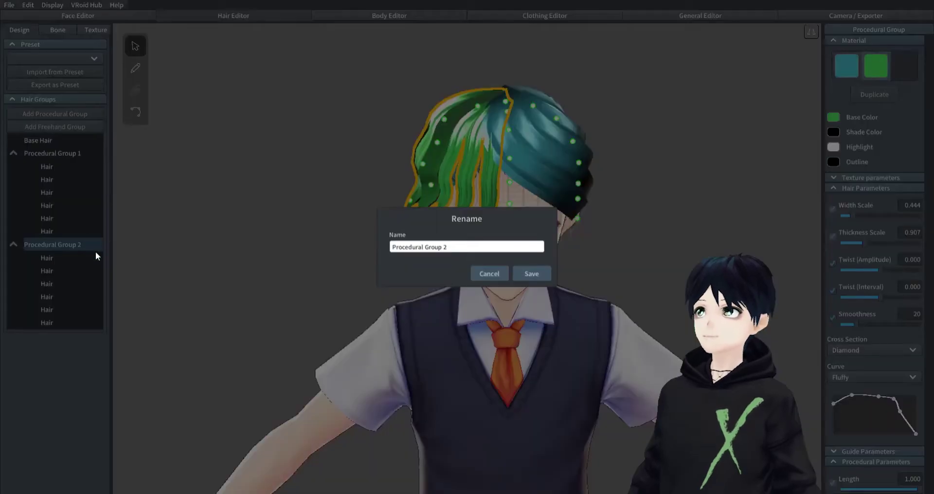
left_click(467, 249)
type("c")
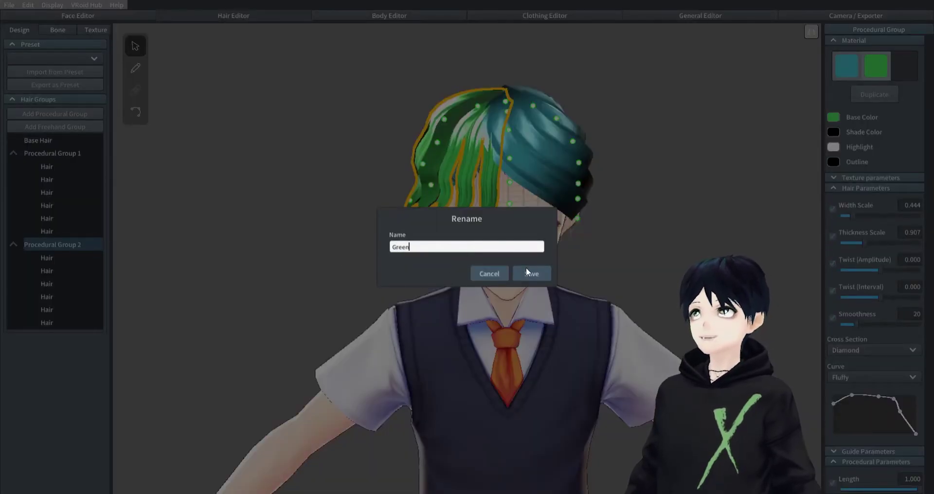
left_click(527, 273)
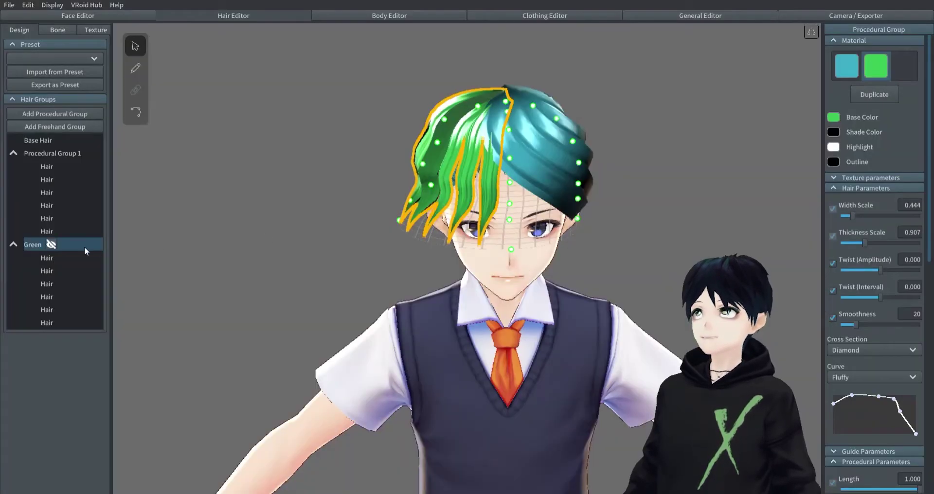
Hide and show the whole Green group, and do the same with its first strand
right_click(34, 246)
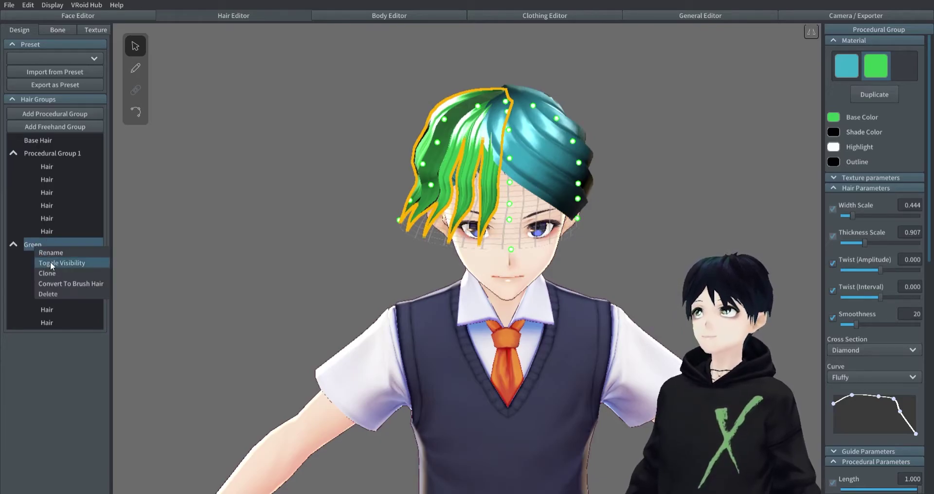
left_click(51, 262)
left_click(50, 245)
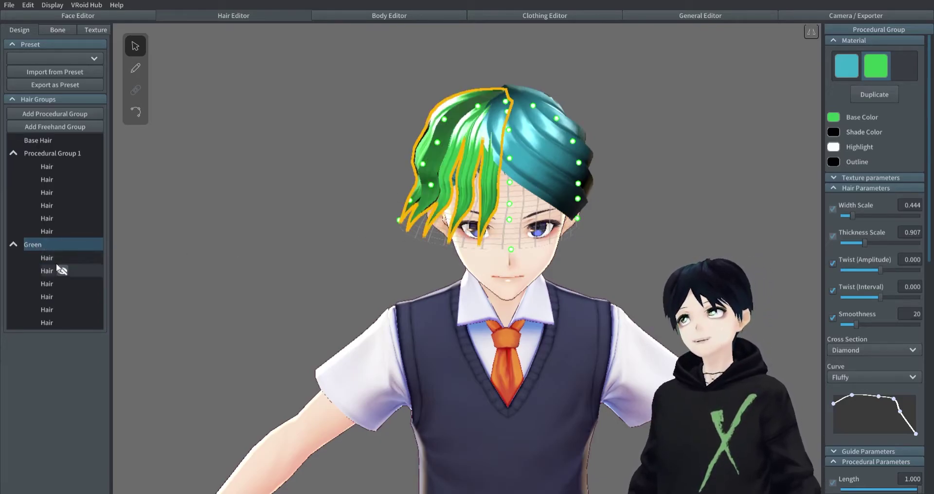
left_click(62, 258)
left_click(61, 258)
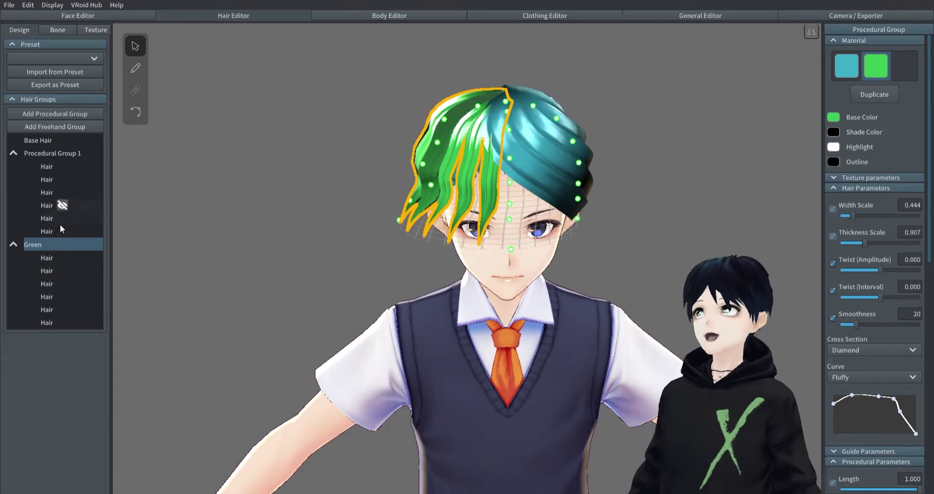
Clone the Green group and set the copy's position to 198.59 so it covers the side and back of the head
right_click(34, 245)
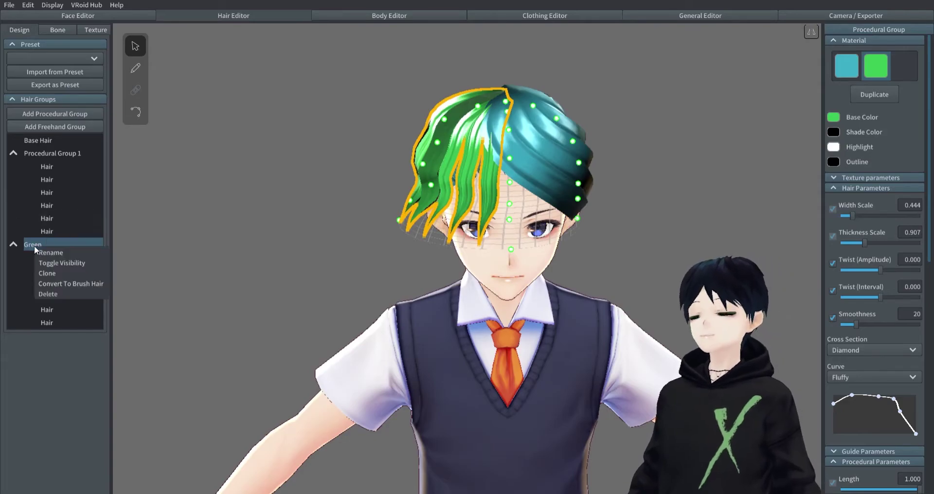
left_click(47, 273)
scroll(905, 276, "down", 7)
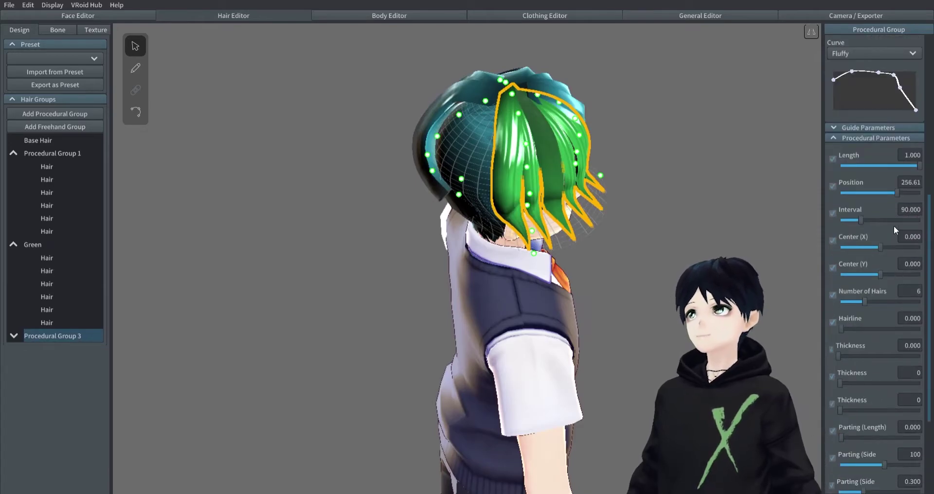
left_click(671, 222)
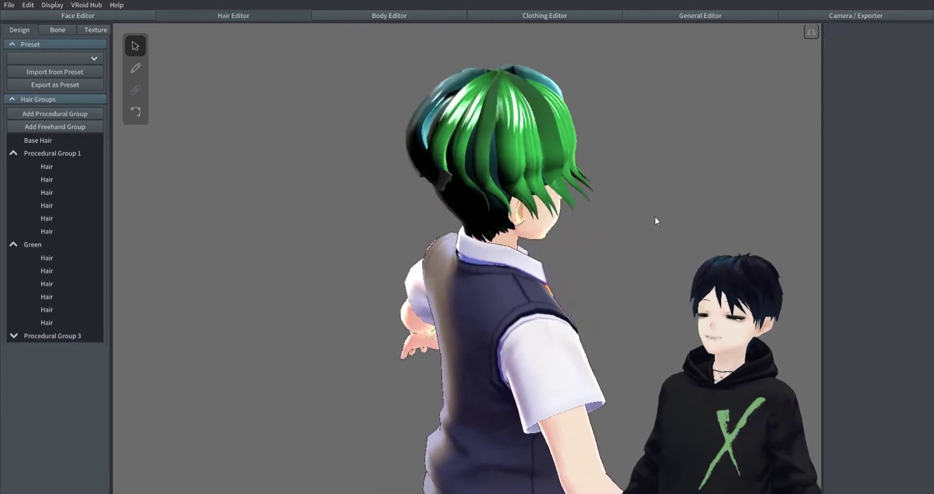
Convert the cloned Procedural Group 3 to brush hair, expand the resulting freehand group and select its first strand
left_click(35, 334)
right_click(35, 334)
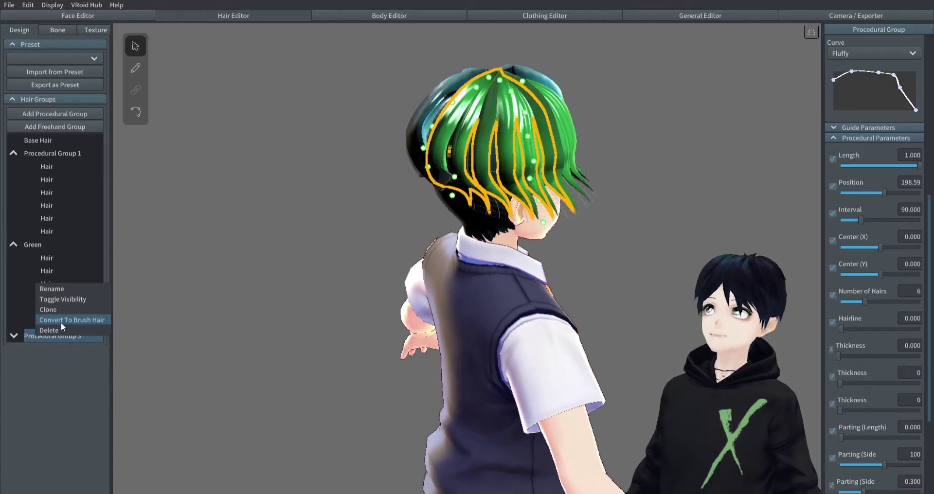
left_click(62, 323)
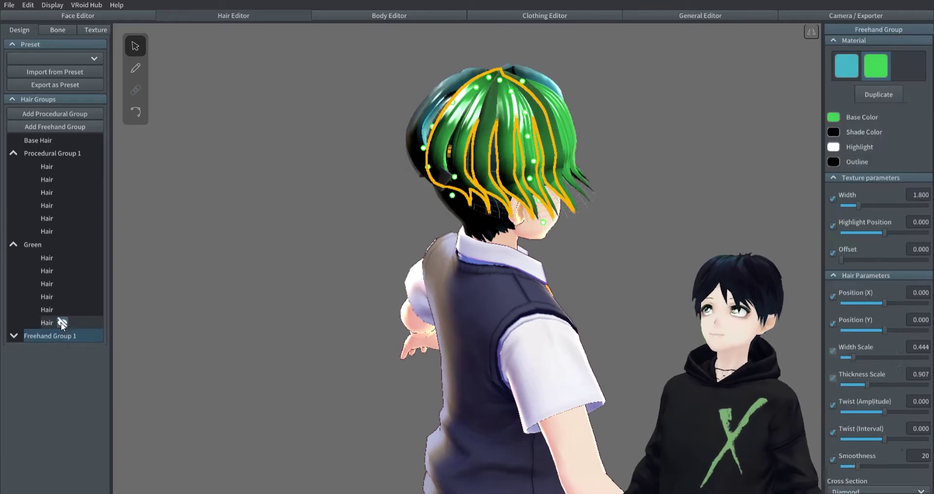
left_click(13, 336)
left_click(47, 349)
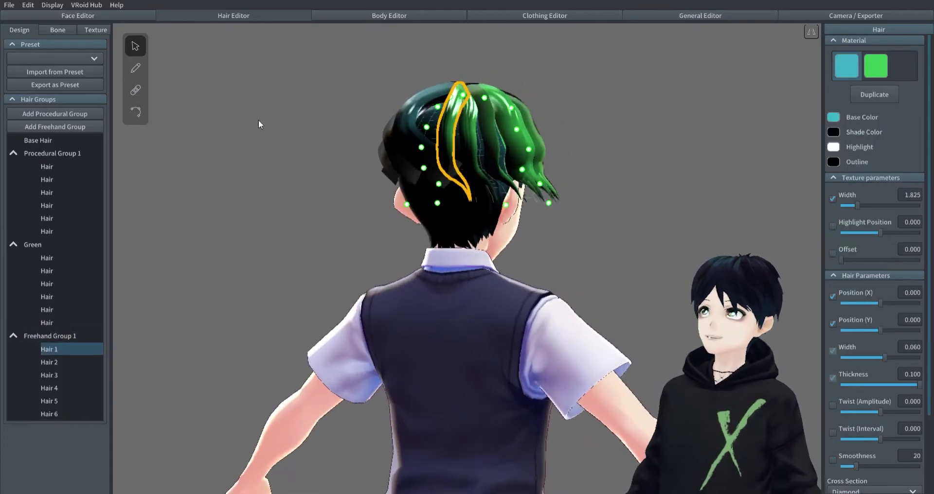
Choose a material for Hair 2 of Freehand Group 1 and apply the blue material to the first strand of Green
right_click_drag(628, 190, 346, 292)
left_click(64, 362)
left_click(886, 68)
left_click(876, 67)
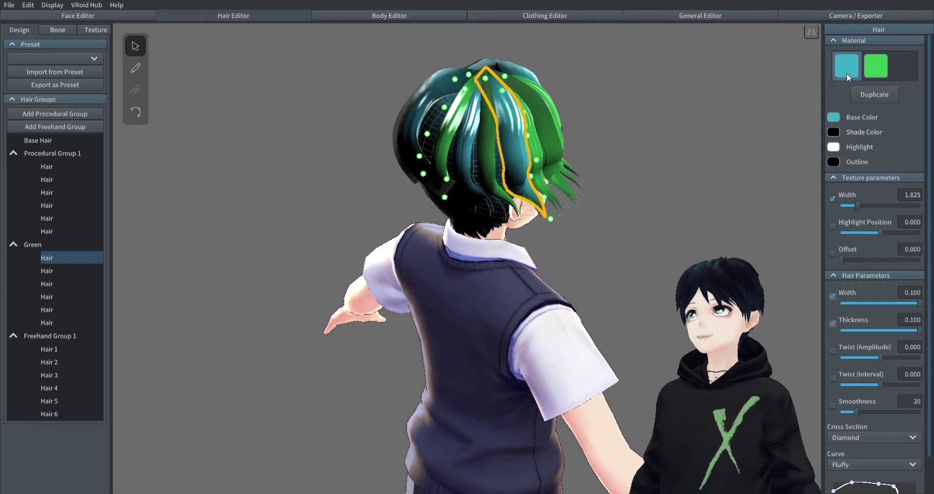
right_click_drag(806, 91, 63, 202)
Apply the blue material to the second strand of the Green group and deselect it
left_click(33, 244)
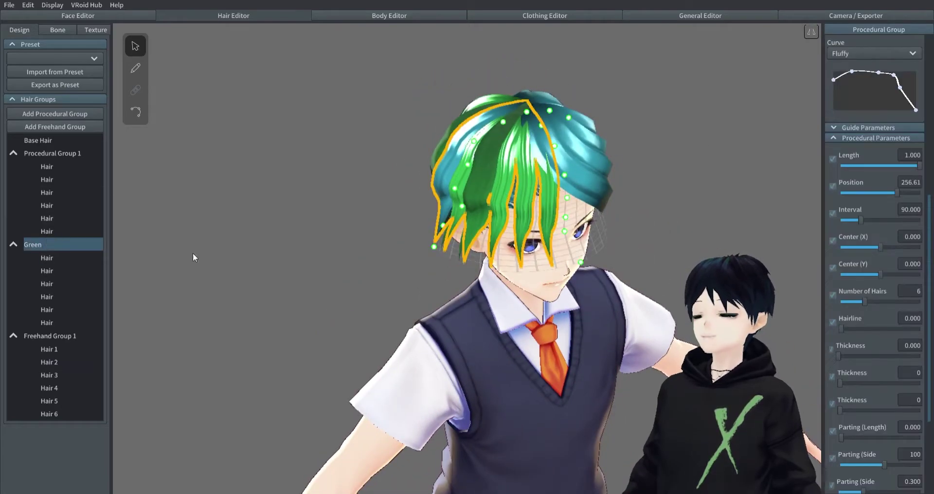
left_click(63, 270)
left_click(856, 66)
left_click(753, 135)
right_click_drag(754, 135, 644, 179)
Collapse Procedural Group 1 in the group list and select Hair 2 of Freehand Group 1
left_click(14, 153)
right_click_drag(340, 201, 392, 206)
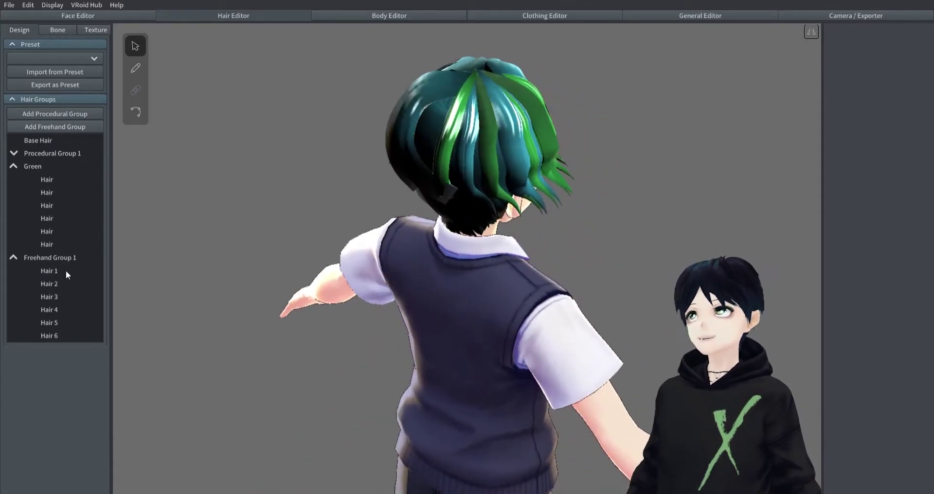
left_click(49, 283)
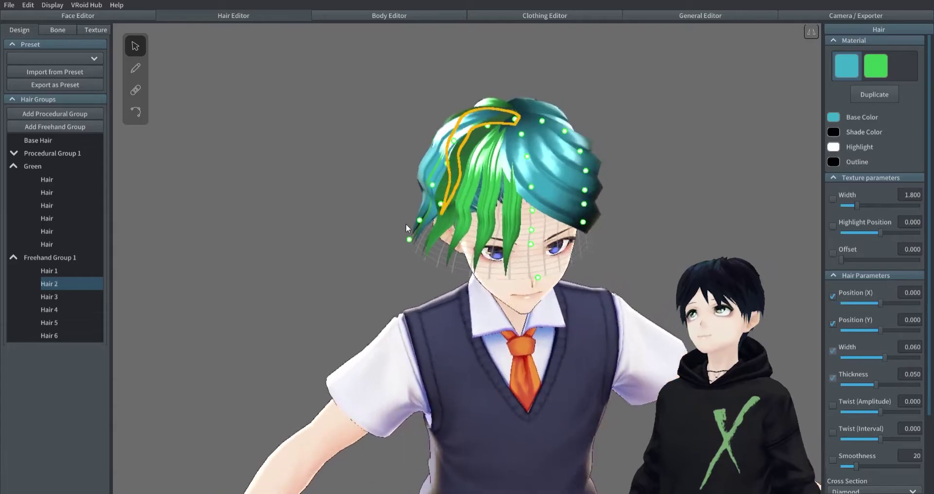
Delete the Green group and Freehand Group 1, keeping only the base hair and Procedural Group 1
left_click(30, 165)
right_click(30, 165)
left_click(56, 213)
left_click(31, 244)
right_click(31, 244)
left_click(45, 302)
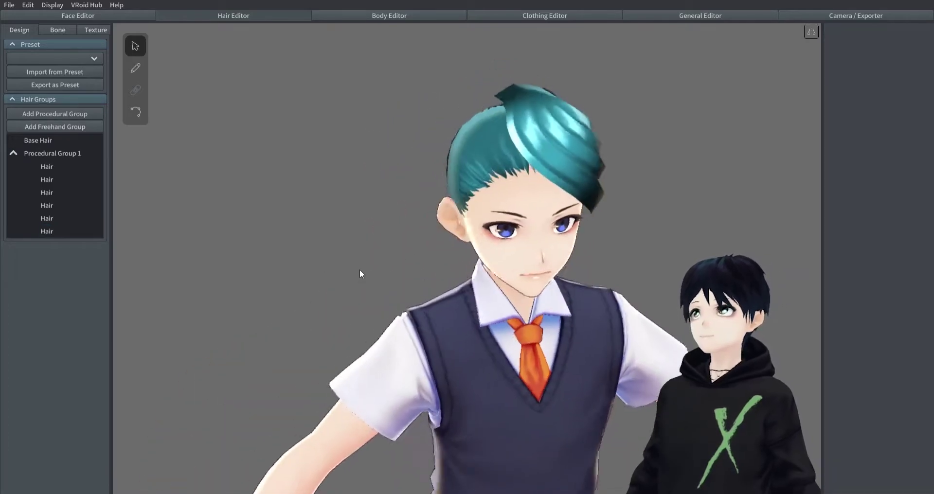
Clone Procedural Group 1 and expand the copy to list its strands
left_click(58, 155)
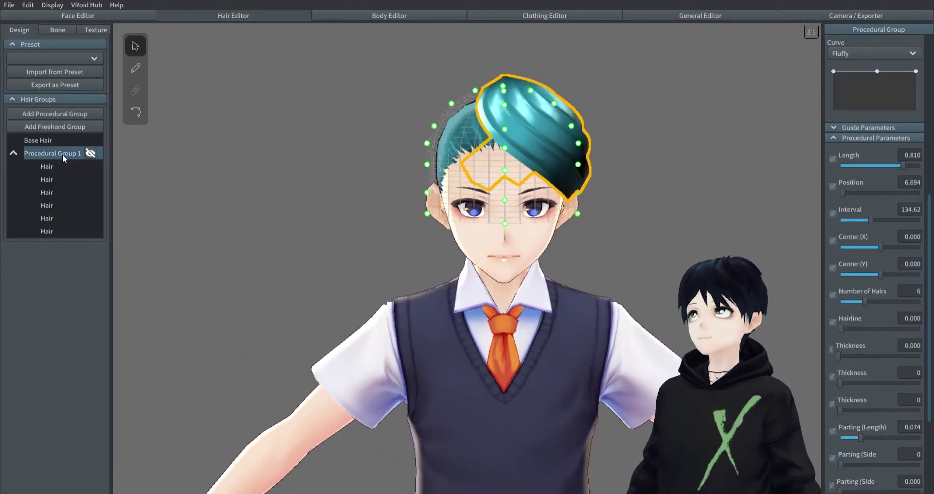
right_click(63, 154)
left_click(81, 183)
left_click(12, 245)
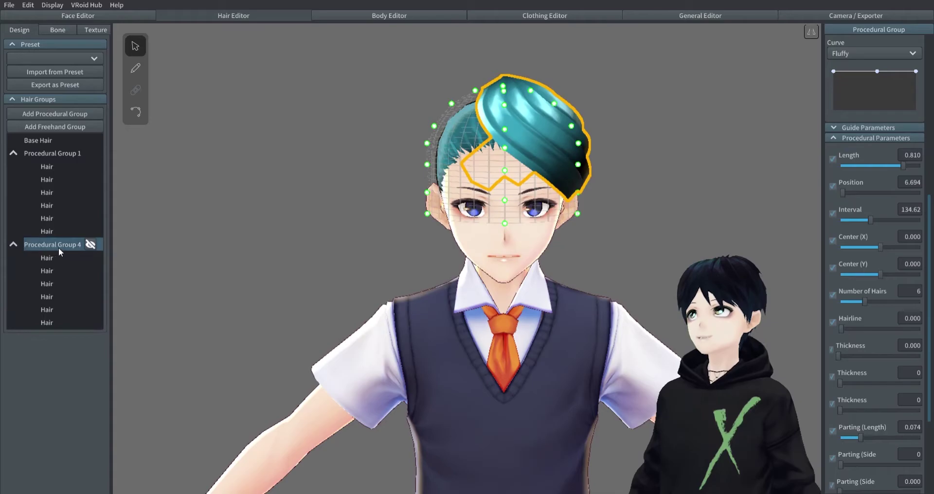
Set the position of Procedural Group 4 to 185.20 so it covers the opposite side of the head
right_click_drag(225, 235, 197, 247)
right_click(48, 243)
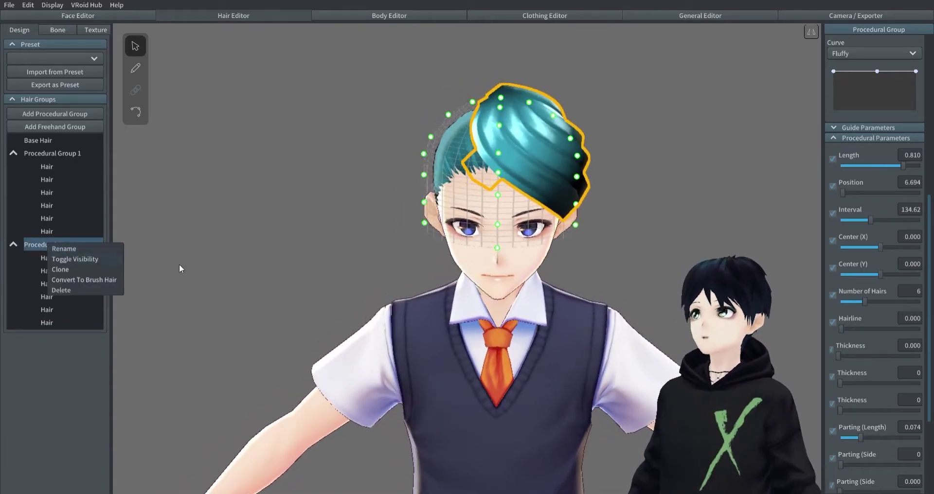
left_click(287, 265)
left_click(48, 244)
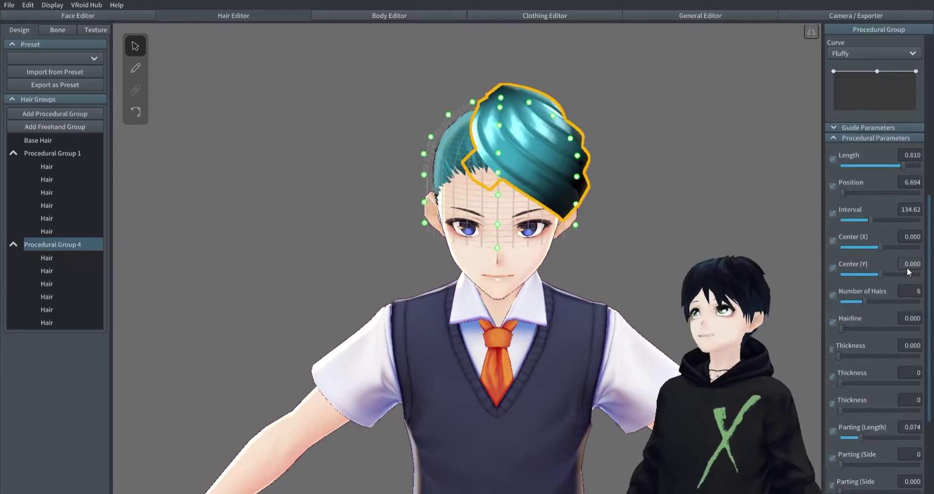
scroll(886, 338, "down", 5)
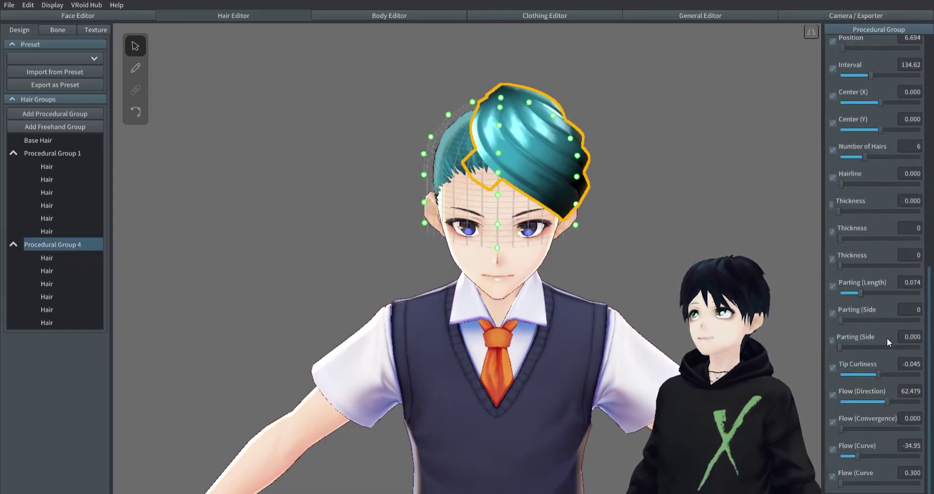
scroll(886, 338, "up", 6)
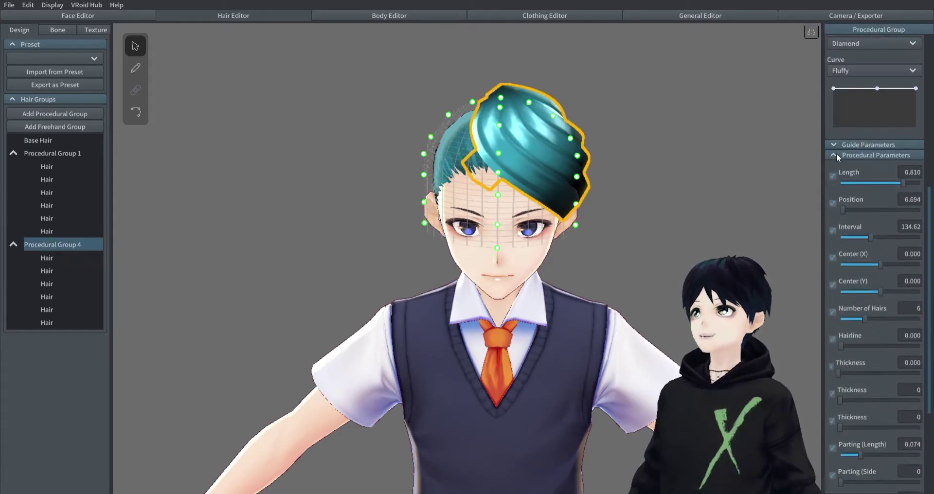
left_click_drag(842, 210, 883, 209)
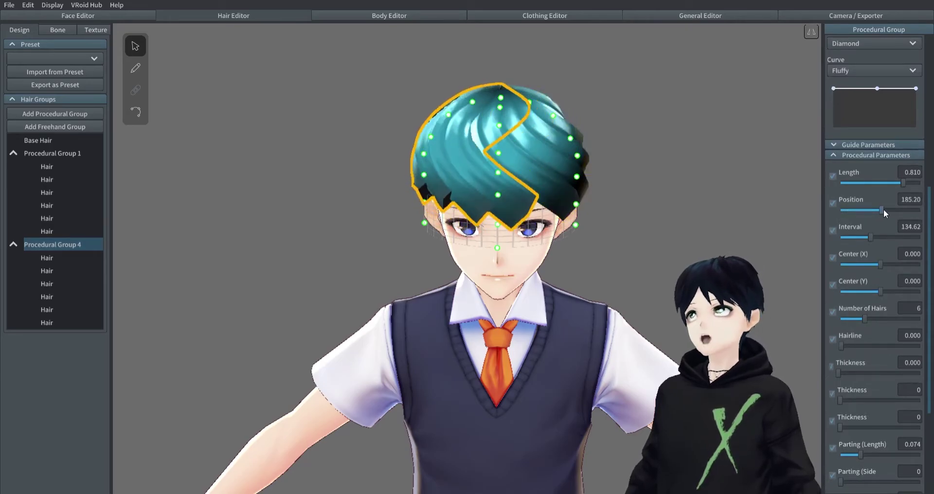
Try to taper the front strand of Procedural Group 4 by lowering the end point of its curve
right_click_drag(778, 213, 605, 199)
left_click(703, 232)
left_click(519, 156)
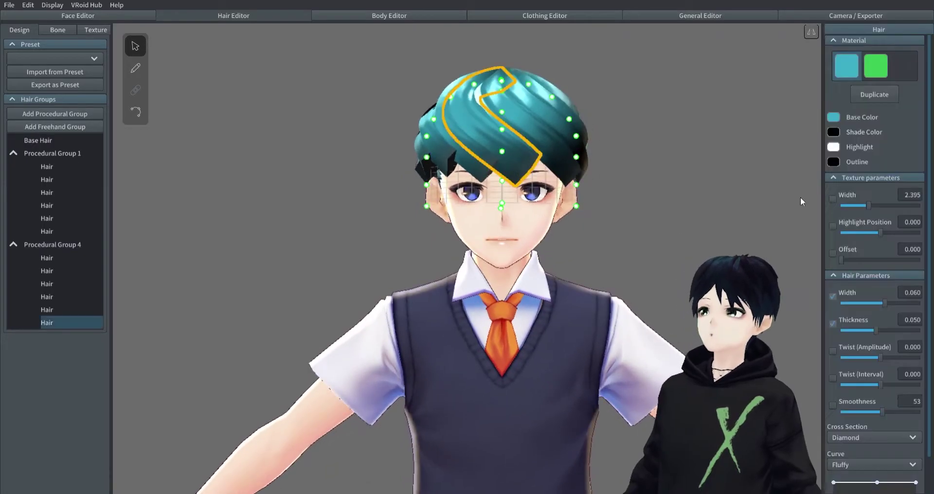
scroll(885, 384, "down", 1)
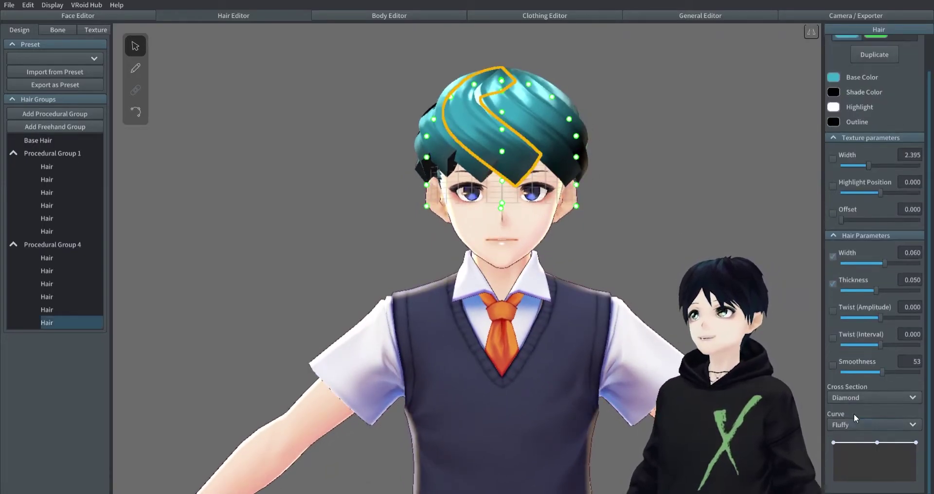
left_click_drag(915, 442, 916, 486)
Try to taper all strands of Procedural Group 4 and Procedural Group 1 by lowering the end point of each group's curve
left_click(64, 245)
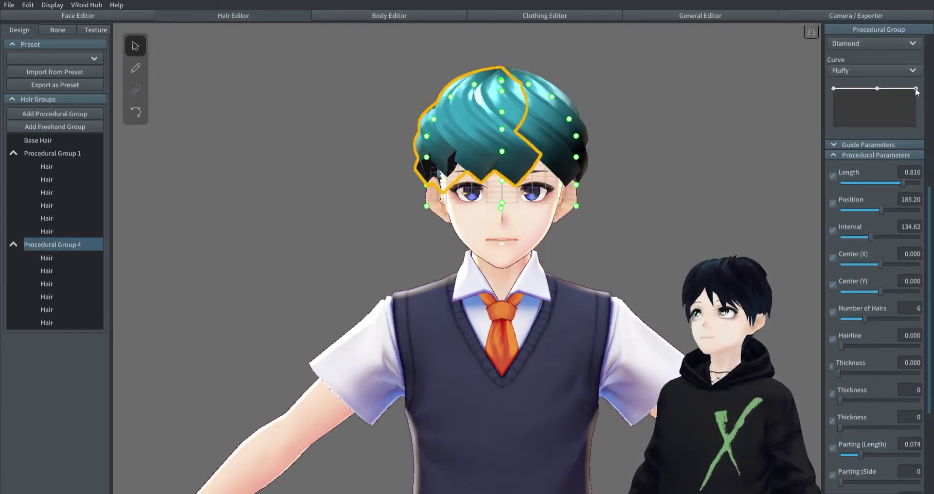
left_click_drag(915, 88, 916, 111)
mouse_move(701, 134)
right_mouse_down()
mouse_move(681, 161)
mouse_move(702, 149)
right_mouse_up()
left_click_drag(916, 111, 916, 117)
right_click_drag(752, 144, 683, 163)
left_click(88, 155)
left_click_drag(916, 89, 918, 117)
Taper the last hair of Procedural Group 4 by lowering the end point of its curve, and clear the selection
left_click(73, 322)
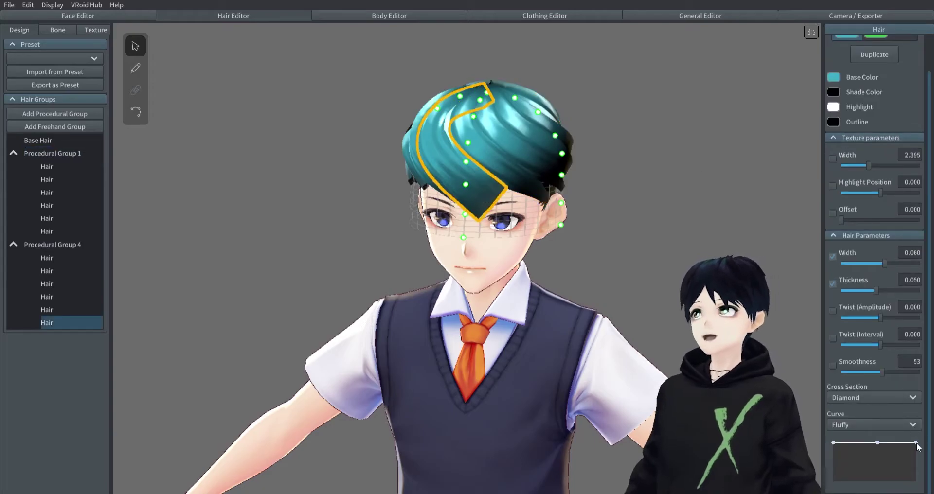
left_click_drag(916, 444, 917, 482)
left_click(747, 302)
right_click_drag(746, 301, 717, 281)
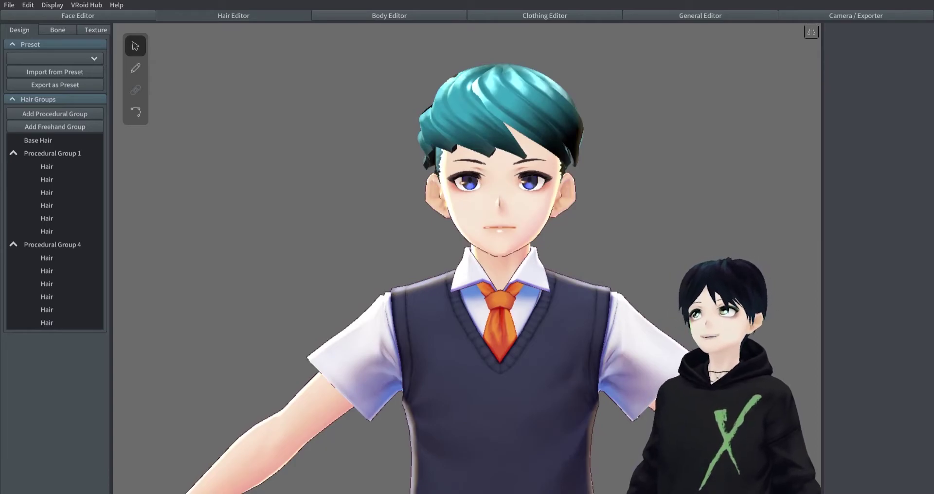
Collapse both procedural groups and add a new freehand group for hair at the back of the head
right_click_drag(678, 253, 754, 259)
left_click(14, 244)
left_click(14, 153)
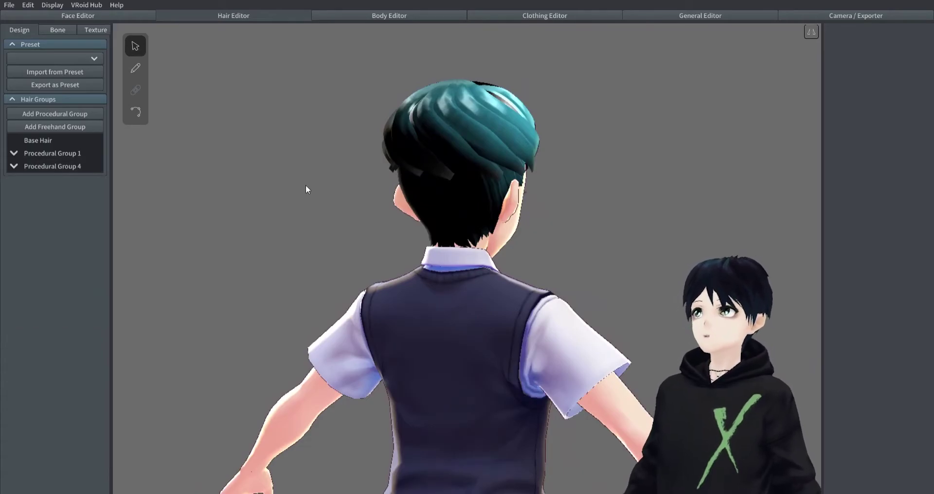
left_click(135, 68)
left_click(55, 127)
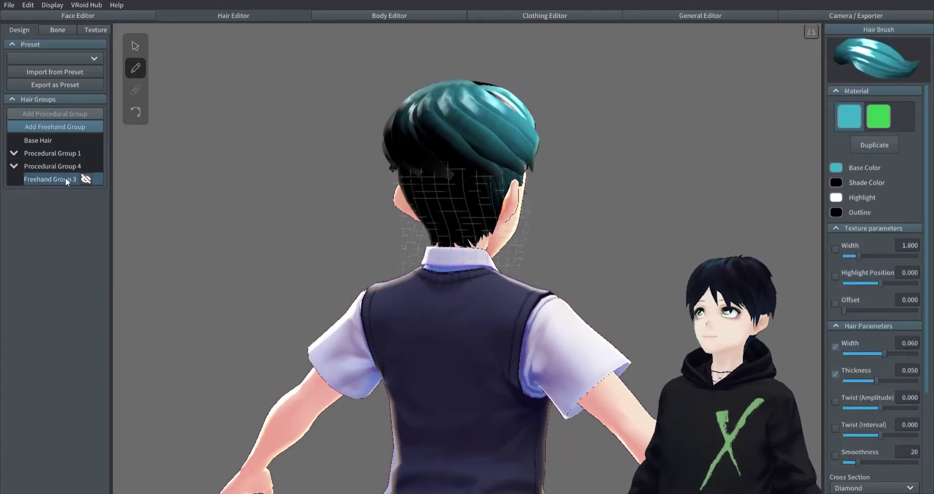
right_click_drag(475, 285, 486, 287)
Reshape the guide mesh of Freehand Group 3 so it extends down to the waist and flares out behind the back
left_click(135, 47)
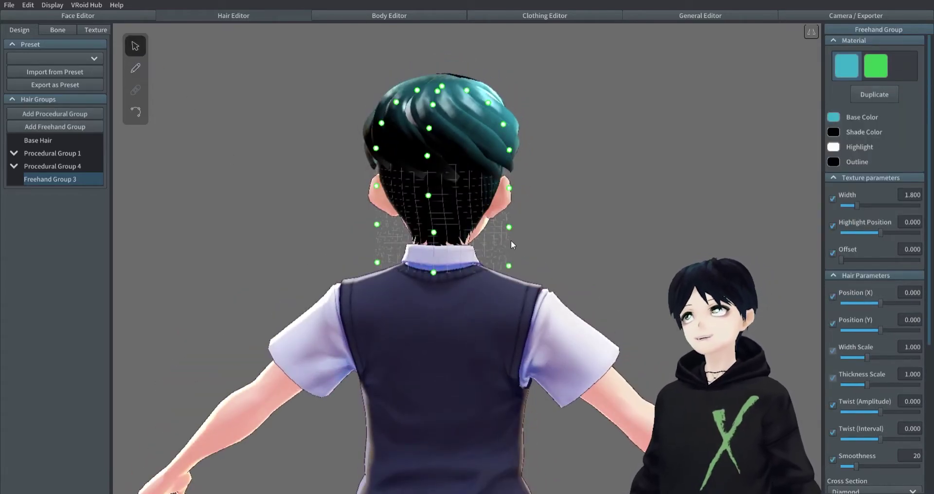
right_click_drag(406, 198, 450, 247)
left_click_drag(466, 233, 425, 247)
left_click_drag(439, 195, 432, 195)
left_click_drag(412, 296, 373, 413)
scroll(342, 337, "down", 2)
middle_click_drag(342, 338, 362, 158)
right_click_drag(418, 296, 444, 278, "shift")
mouse_move(395, 209)
right_mouse_down()
mouse_move(166, 109)
mouse_move(327, 166)
mouse_move(265, 173)
right_mouse_up()
Switch the hair brush's curve to Straight, lower its end point and add a point between the middle and the end
left_click(135, 68)
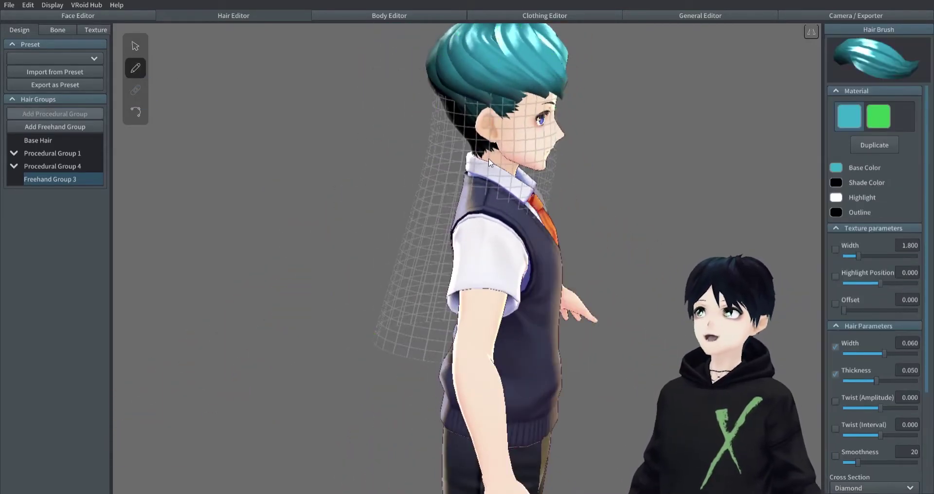
right_click_drag(553, 168, 629, 170)
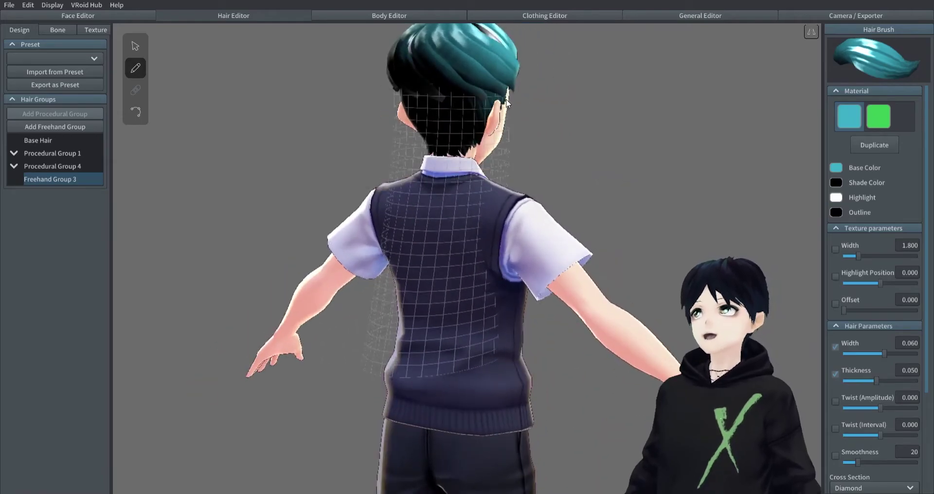
scroll(880, 354, "down", 3)
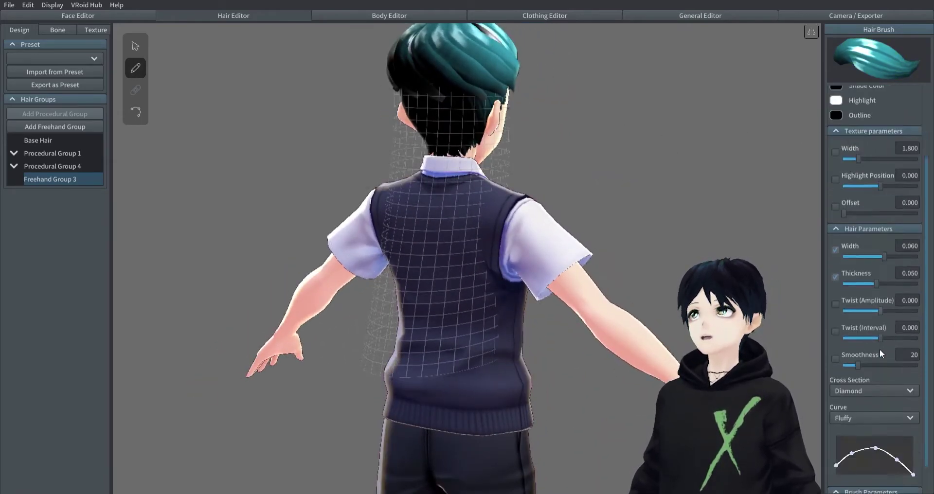
scroll(879, 350, "down", 1)
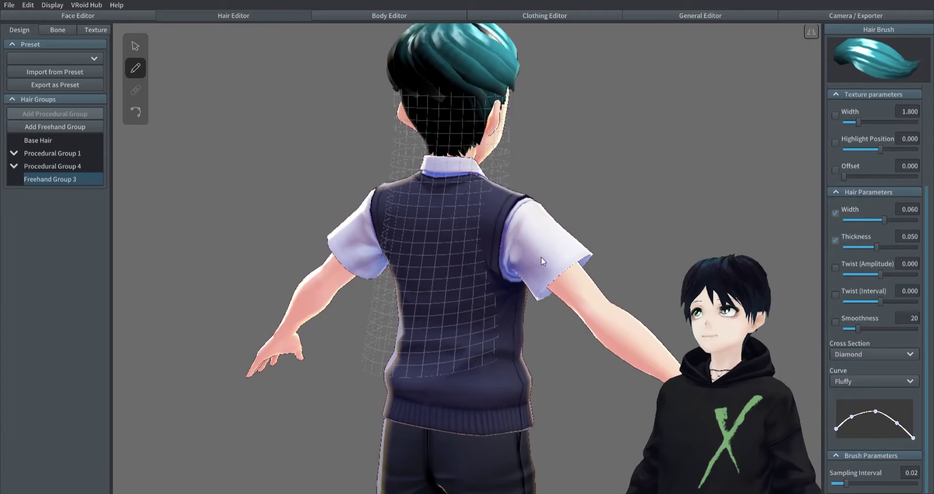
scroll(541, 258, "up", 1)
scroll(867, 270, "up", 4)
middle_click_drag(538, 202, 539, 227)
scroll(539, 226, "down", 1)
scroll(865, 345, "down", 4)
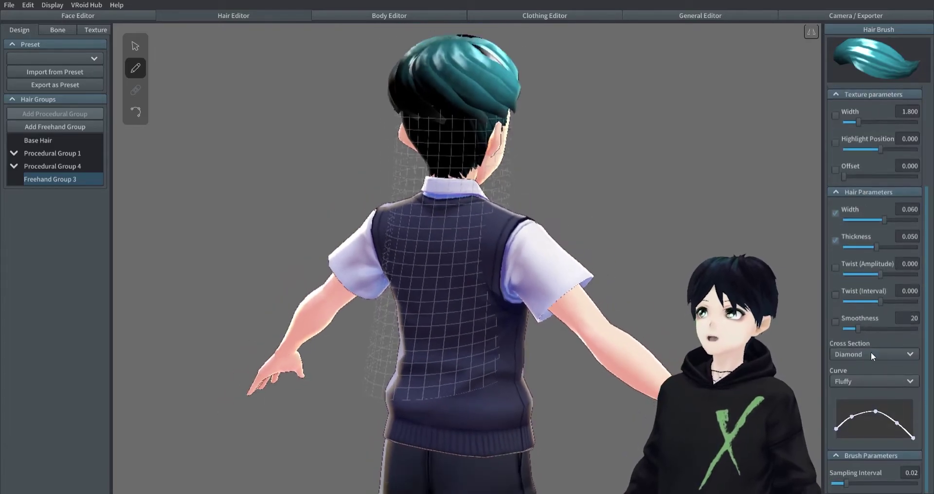
left_click(886, 381)
left_click(869, 406)
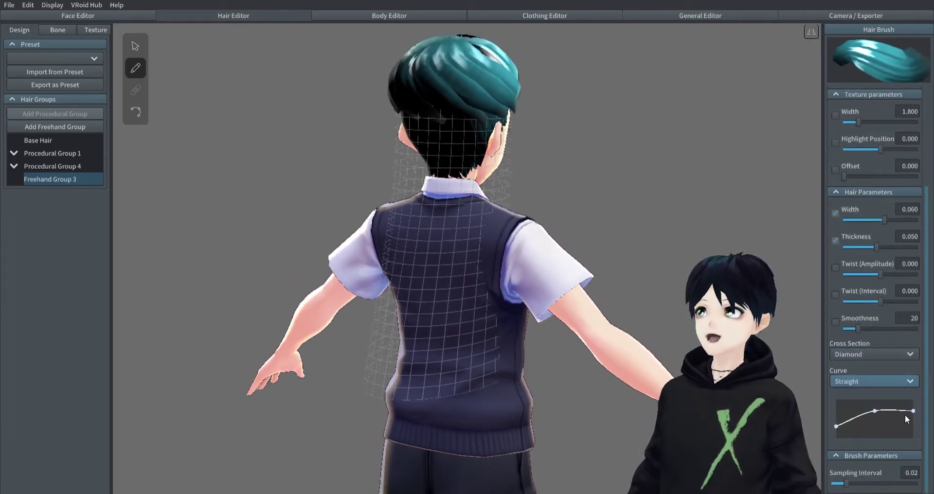
left_click_drag(912, 412, 913, 430)
left_click(895, 419)
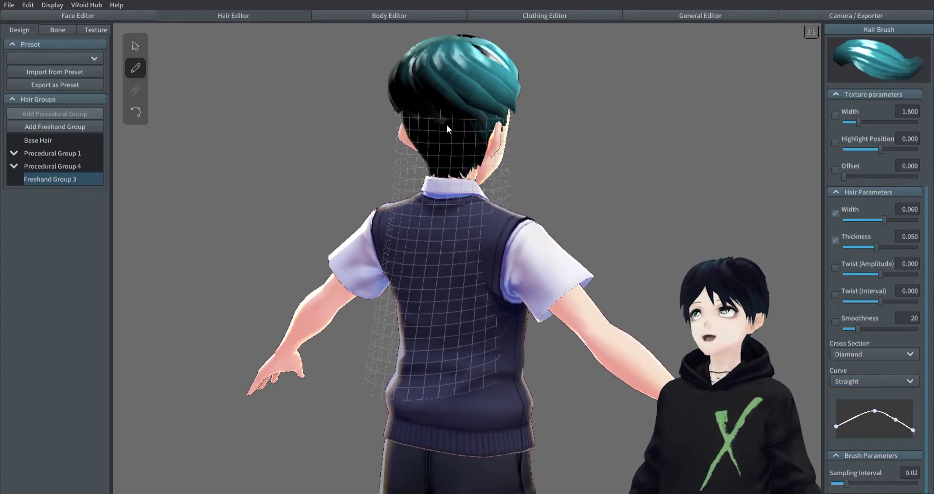
Try drawing long freehand strands down the back of the head, undoing each attempt
left_click_drag(431, 136, 424, 389)
mouse_move(424, 389)
right_mouse_down()
mouse_move(340, 385)
mouse_move(409, 392)
right_mouse_up()
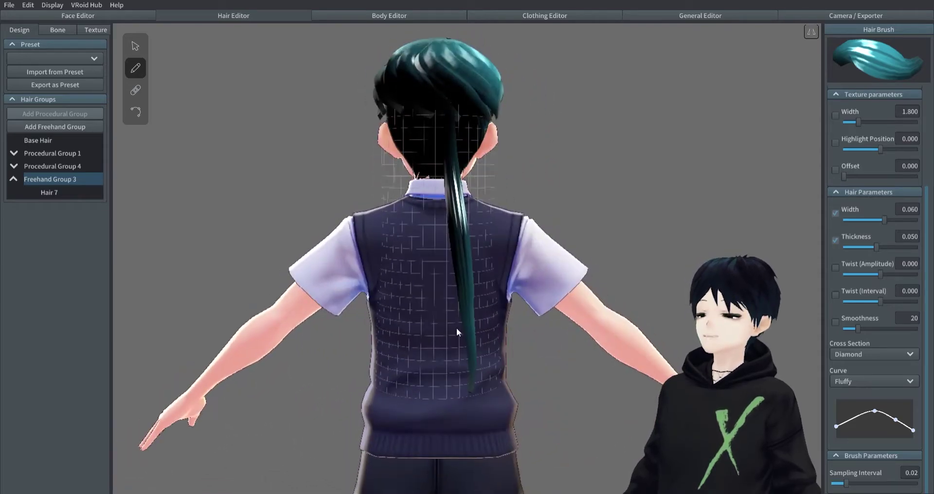
key("ctrl+z")
mouse_move(456, 110)
left_mouse_down()
mouse_move(474, 230)
mouse_move(471, 350)
mouse_move(499, 377)
left_mouse_up()
right_click_drag(530, 383, 500, 321)
key("ctrl+z")
Draw long strands down both sides of the back and set Hair 10's width to 0.066 and thickness to 0.063
left_click_drag(460, 263, 441, 374)
mouse_move(442, 374)
right_mouse_down()
mouse_move(331, 388)
mouse_move(399, 386)
mouse_move(343, 388)
mouse_move(375, 385)
right_mouse_up()
left_click(134, 47)
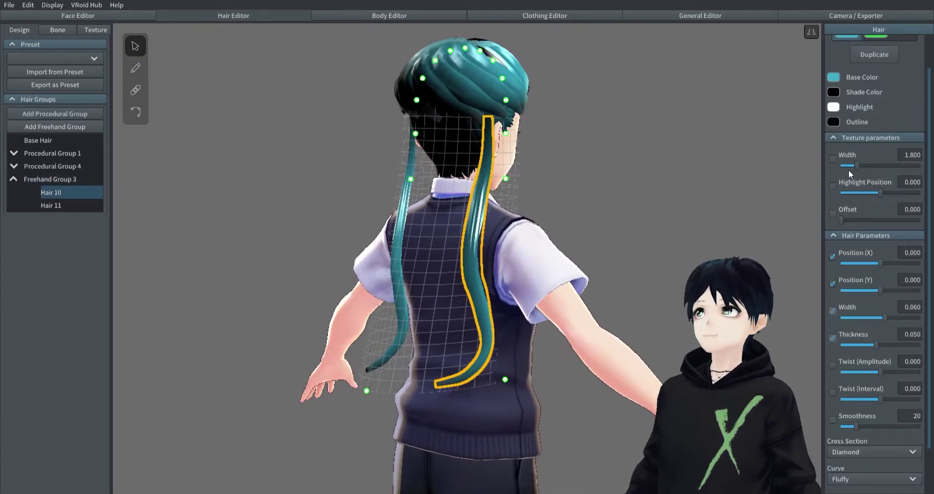
mouse_move(625, 238)
right_mouse_down()
mouse_move(648, 235)
mouse_move(639, 237)
right_mouse_up()
left_click_drag(888, 321, 917, 318)
mouse_move(875, 344)
left_mouse_down()
mouse_move(914, 345)
mouse_move(887, 345)
left_mouse_up()
left_click_drag(917, 319, 889, 320)
Raise the width scale and thickness scale of the whole Freehand Group 3
left_click(35, 179)
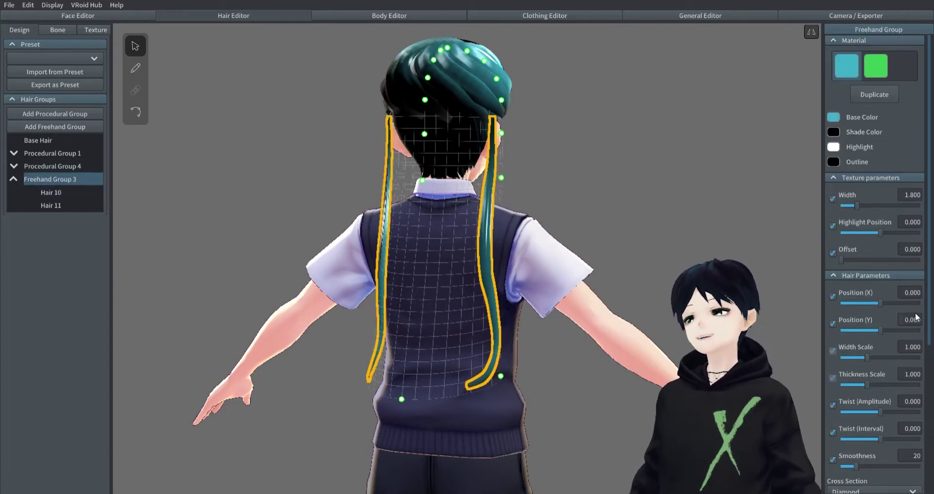
left_click_drag(871, 357, 896, 358)
mouse_move(867, 384)
left_mouse_down()
mouse_move(889, 386)
mouse_move(873, 386)
left_mouse_up()
left_click(649, 272)
right_click_drag(649, 272, 617, 264)
Shift the two long strands with Position (X), lowering it for Hair 10 and setting 0.068 for Hair 11
left_click(453, 212)
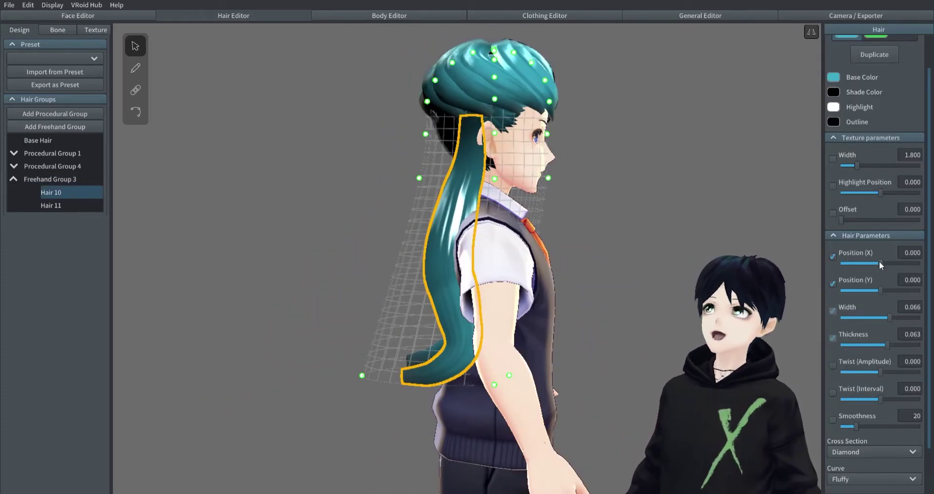
left_click_drag(880, 263, 874, 263)
right_click_drag(609, 266, 535, 261)
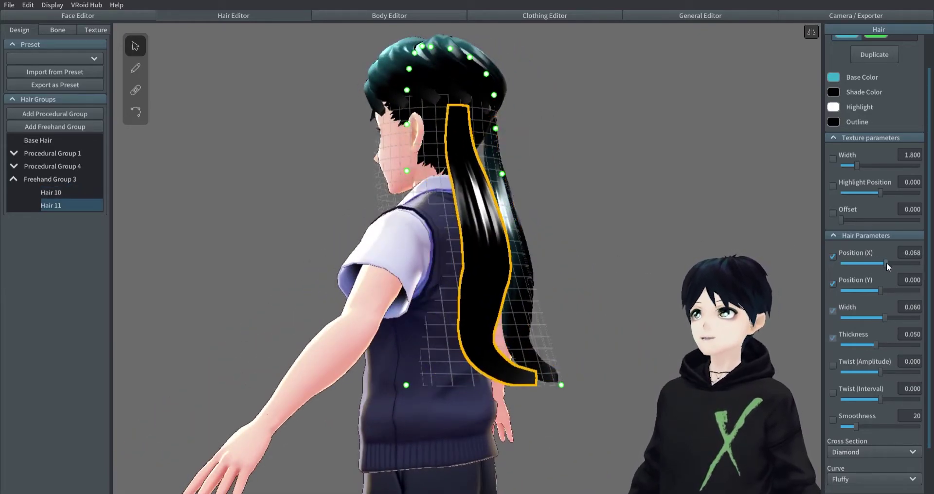
left_click(658, 229)
right_click_drag(656, 226, 579, 212)
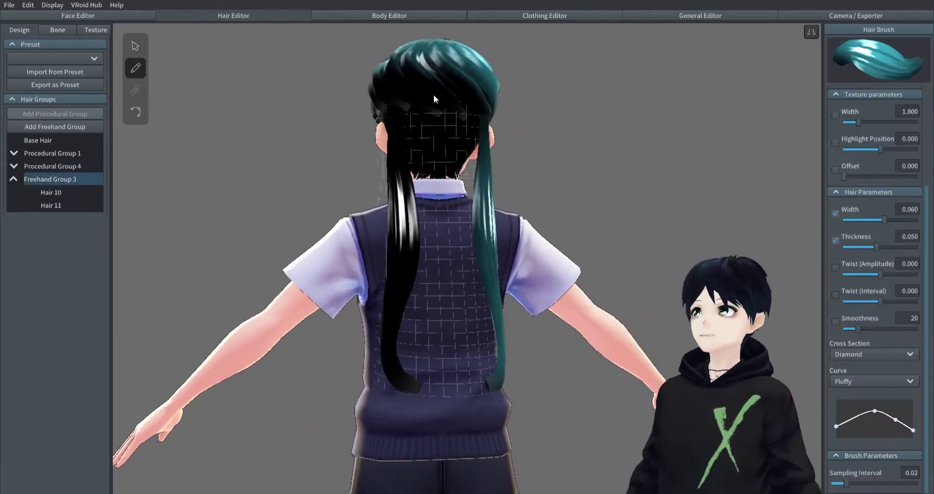
Draw more freehand strands down the middle and side of the back, and collapse Freehand Group 3
left_click_drag(433, 95, 437, 376)
mouse_move(436, 377)
right_mouse_down()
mouse_move(561, 367)
mouse_move(624, 380)
mouse_move(448, 378)
right_mouse_up()
mouse_move(472, 112)
left_mouse_down()
mouse_move(479, 160)
mouse_move(462, 175)
mouse_move(486, 195)
mouse_move(499, 223)
left_mouse_up()
mouse_move(590, 256)
right_mouse_down()
mouse_move(560, 229)
mouse_move(577, 200)
right_mouse_up()
left_click_drag(483, 139, 470, 168)
mouse_move(647, 203)
right_mouse_down()
mouse_move(601, 205)
mouse_move(667, 205)
mouse_move(504, 207)
mouse_move(594, 209)
mouse_move(533, 217)
mouse_move(379, 175)
right_mouse_up()
left_click(15, 179)
Open the hair textures and examine the colors and layers of both hair materials against the brush's material choices
left_click(58, 31)
left_click(85, 29)
mouse_move(418, 282)
right_mouse_down()
mouse_move(352, 286)
mouse_move(331, 241)
right_mouse_up()
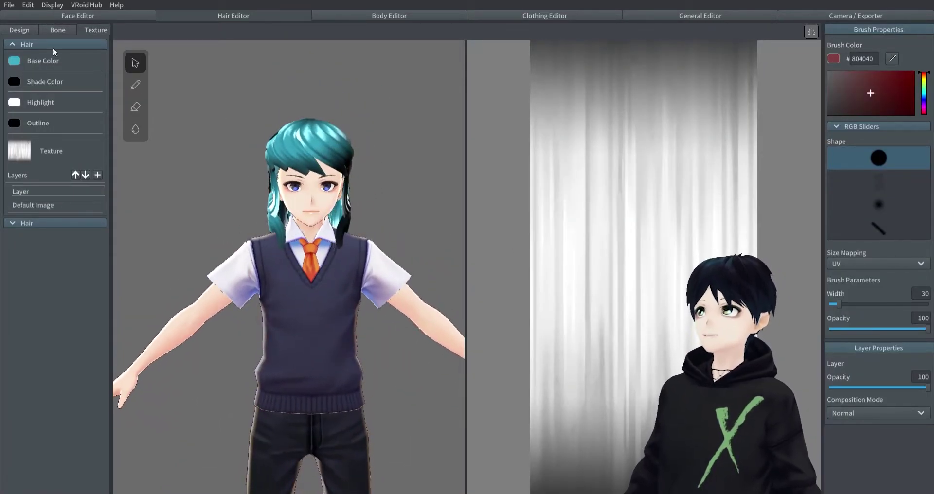
left_click(17, 224)
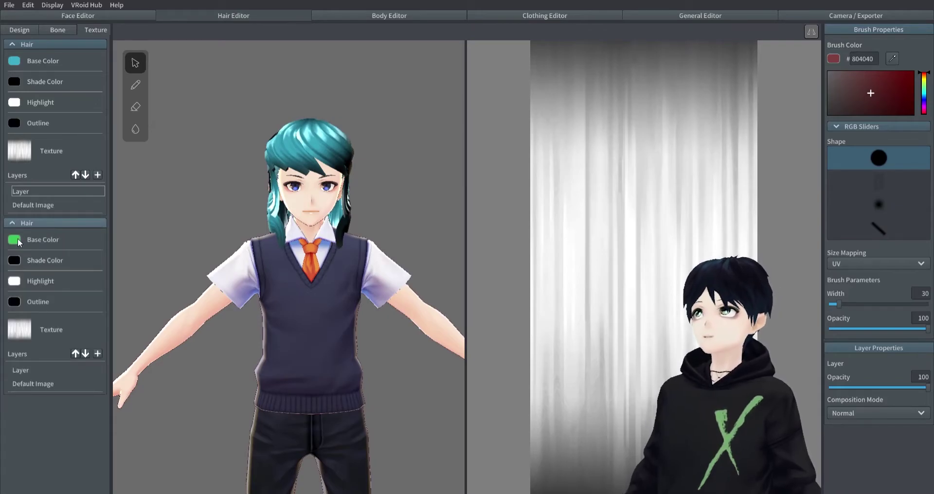
left_click(19, 29)
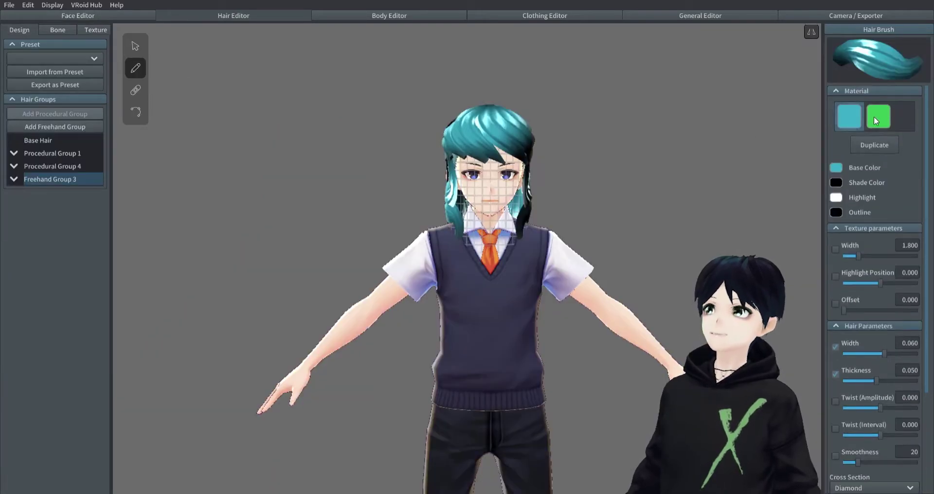
left_click(97, 30)
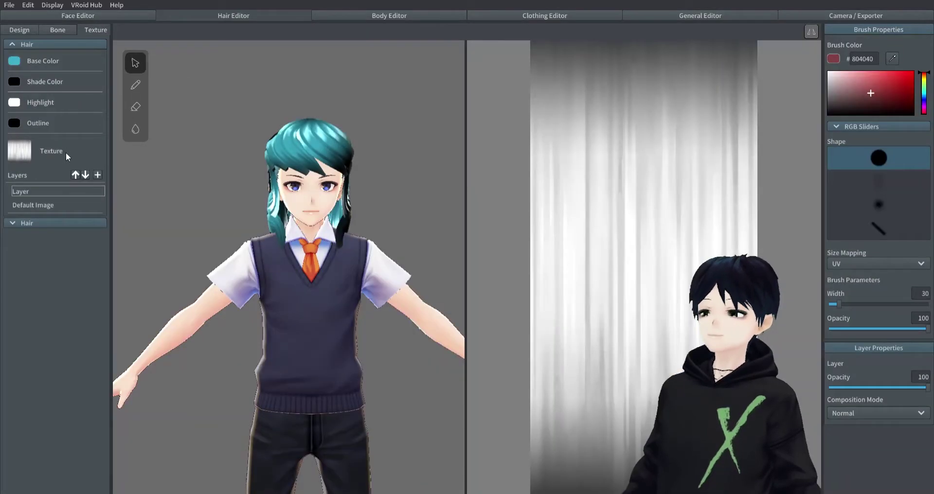
left_click(57, 205)
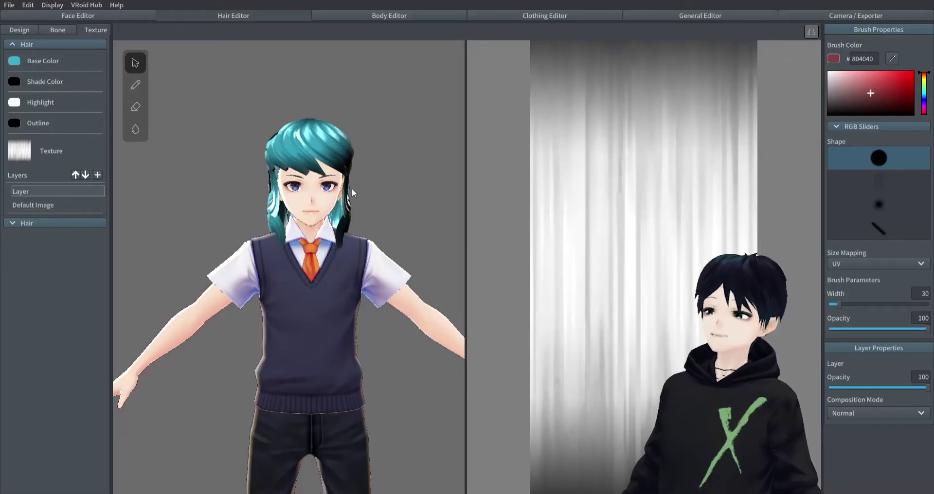
Paint over the whole texture of the first hair material in 407180 with brush width 297, turning mirrored painting off
left_click(924, 96)
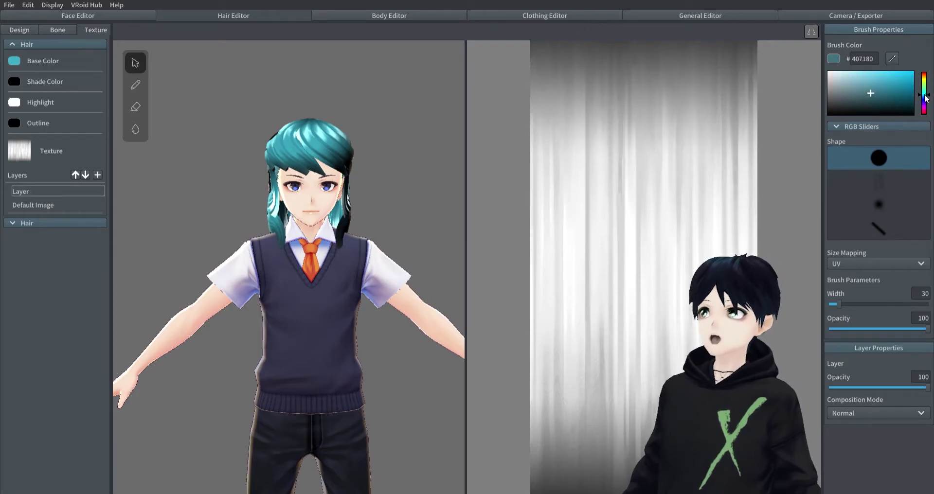
left_click_drag(556, 72, 548, 179)
left_click(811, 32)
mouse_move(605, 243)
left_mouse_down()
mouse_move(626, 291)
mouse_move(687, 254)
left_mouse_up()
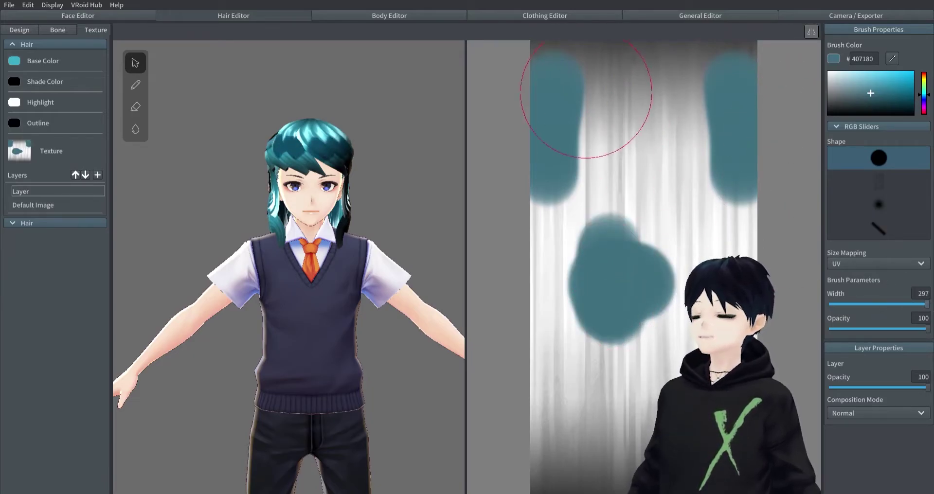
mouse_move(582, 87)
left_mouse_down()
mouse_move(734, 72)
mouse_move(629, 156)
mouse_move(546, 417)
mouse_move(698, 239)
mouse_move(664, 336)
left_mouse_up()
mouse_move(368, 271)
right_mouse_down()
mouse_move(340, 267)
mouse_move(346, 262)
right_mouse_up()
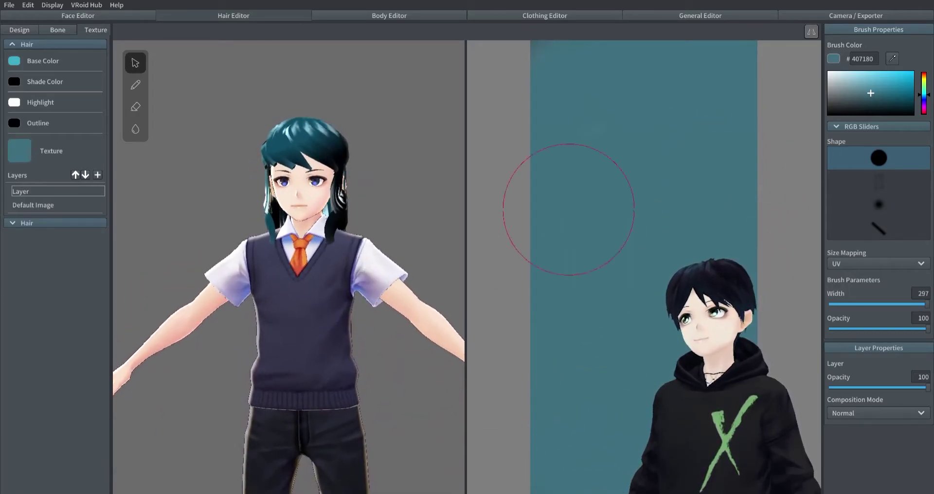
Paint a brighter band in 2591B1 down the left edge of the hair texture
left_click(891, 92)
left_click_drag(542, 94, 534, 454)
mouse_move(486, 88)
left_mouse_down()
mouse_move(516, 100)
mouse_move(523, 481)
left_mouse_up()
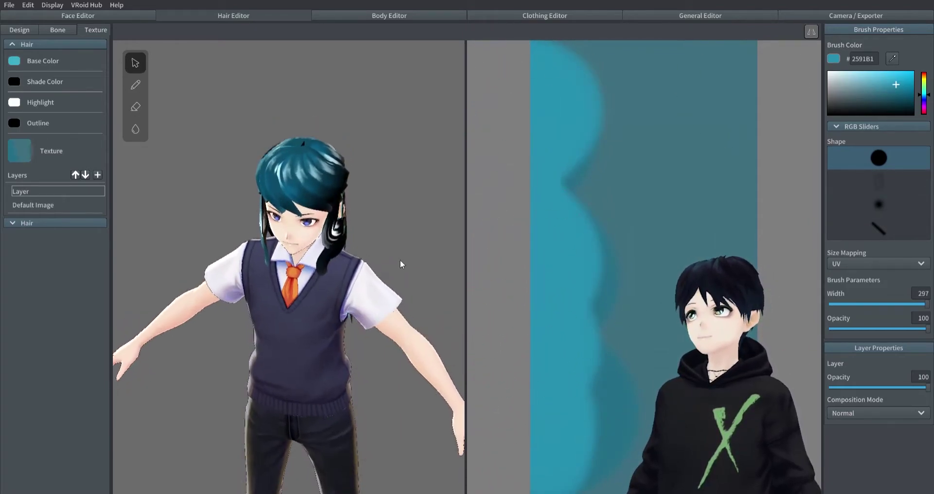
Blend the texture at brush opacity 7, using 7CBDD0 over the left band and 1D6276 over the right side
left_click_drag(594, 78, 570, 488)
key("ctrl+z")
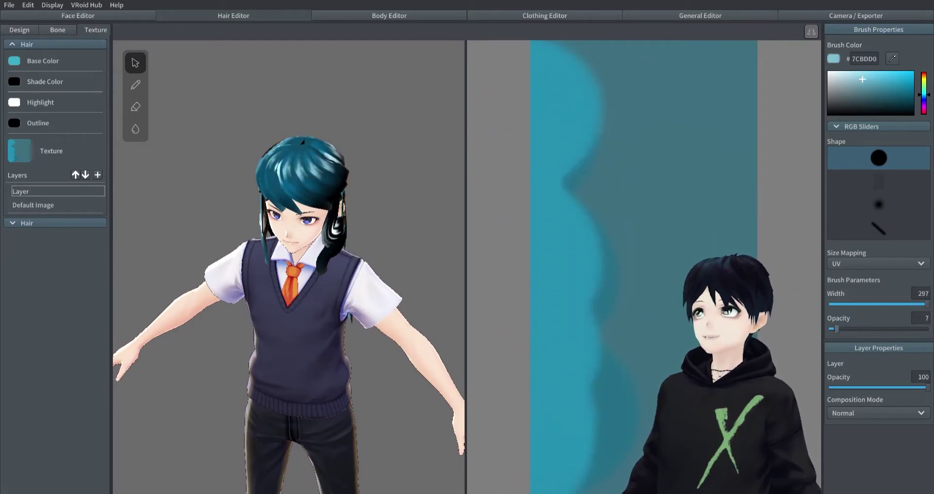
mouse_move(559, 78)
left_mouse_down()
mouse_move(535, 130)
mouse_move(567, 488)
left_mouse_up()
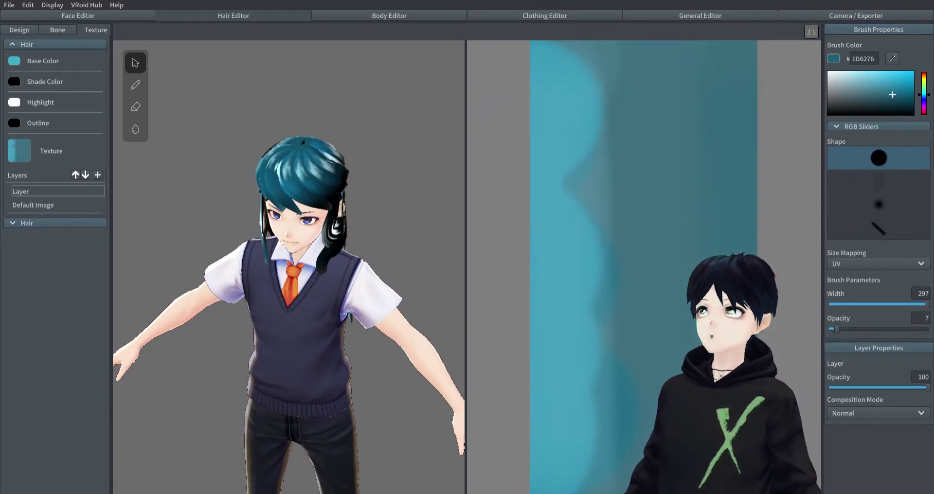
mouse_move(352, 259)
right_mouse_down()
mouse_move(292, 233)
mouse_move(304, 231)
right_mouse_up()
Paint a dark band in 042630 at brush opacity 45 down the right edge of the texture, undoing the first attempt
left_click(907, 106)
left_click_drag(768, 54, 761, 410)
mouse_move(389, 267)
left_mouse_down()
mouse_move(358, 266)
mouse_move(442, 271)
mouse_move(338, 262)
mouse_move(388, 268)
left_mouse_up()
mouse_move(389, 268)
right_mouse_down()
mouse_move(302, 243)
mouse_move(243, 244)
mouse_move(370, 243)
right_mouse_up()
scroll(365, 260, "up", 3)
key("ctrl+z")
right_click_drag(423, 229, 115, 181)
left_click_drag(179, 139, 261, 159)
left_click_drag(790, 91, 783, 452)
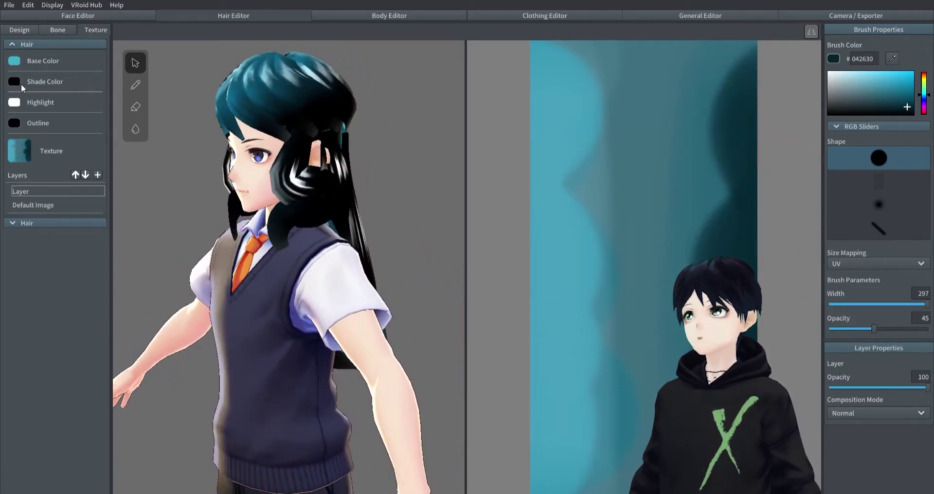
Set the first hair material's shade color to 3BAEC6, sampled from its base color
left_click(18, 83)
left_click(49, 111)
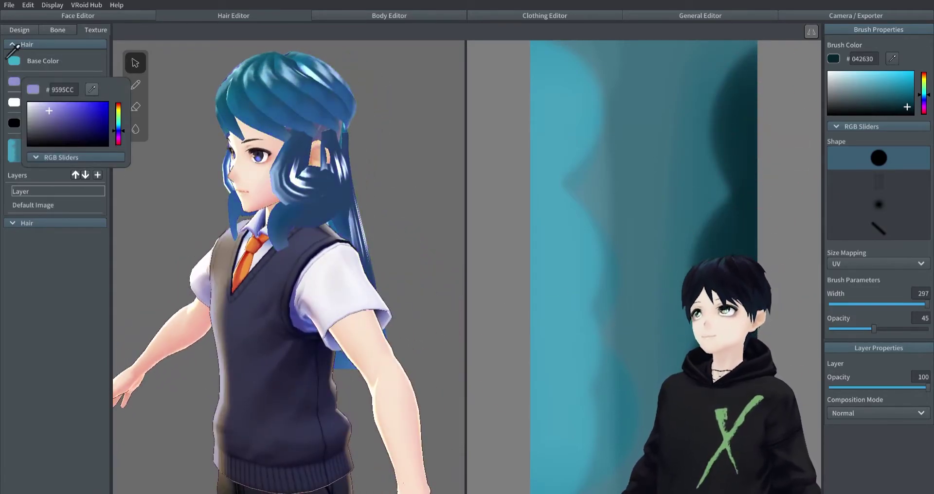
left_click(10, 58)
left_click(92, 89)
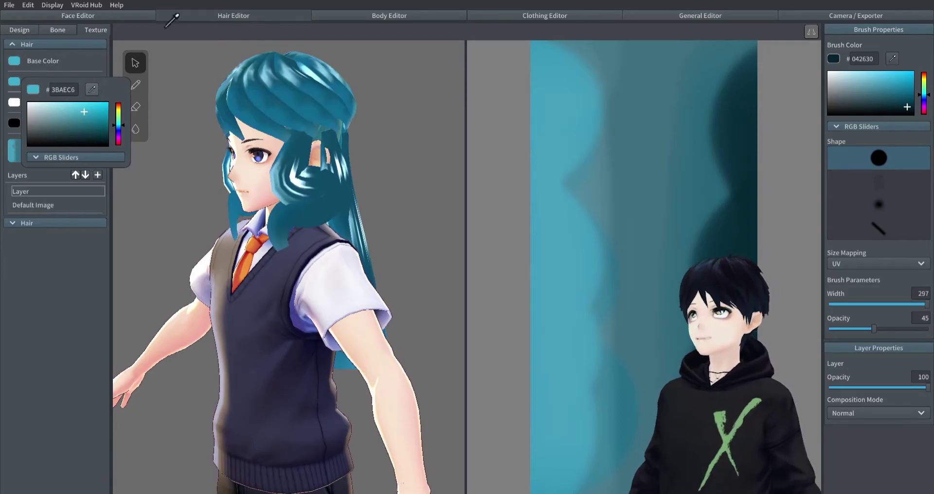
Set the hair material's highlight color to black and hide the painted texture layer
left_click(15, 105)
left_click_drag(63, 138, 107, 177)
left_click(224, 228)
right_click_drag(233, 200, 281, 218)
left_click_drag(281, 217, 296, 229)
right_click(91, 190)
left_click(97, 194)
Darken the hair's shade color to a deeper teal and keep the highlight color at 000000
left_click(14, 102)
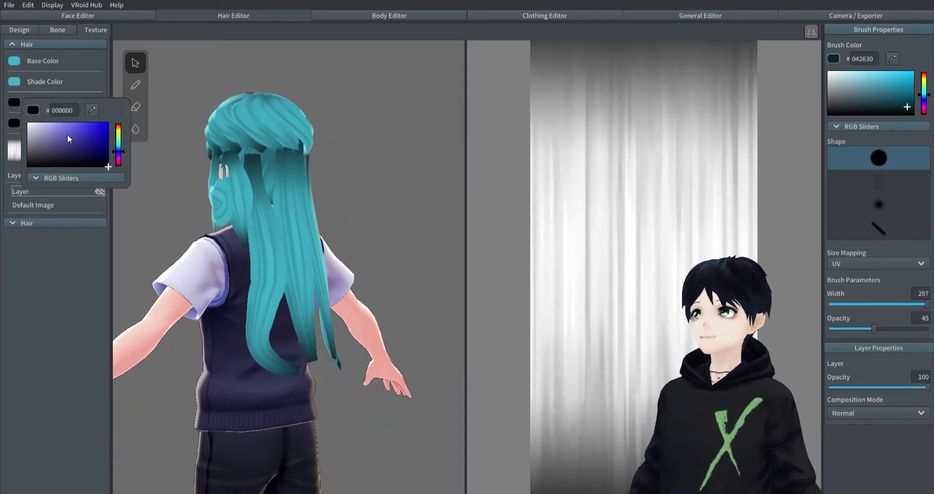
left_click(32, 124)
left_click(16, 83)
left_click_drag(32, 124, 98, 117)
left_click(15, 103)
left_click_drag(54, 136, 127, 178)
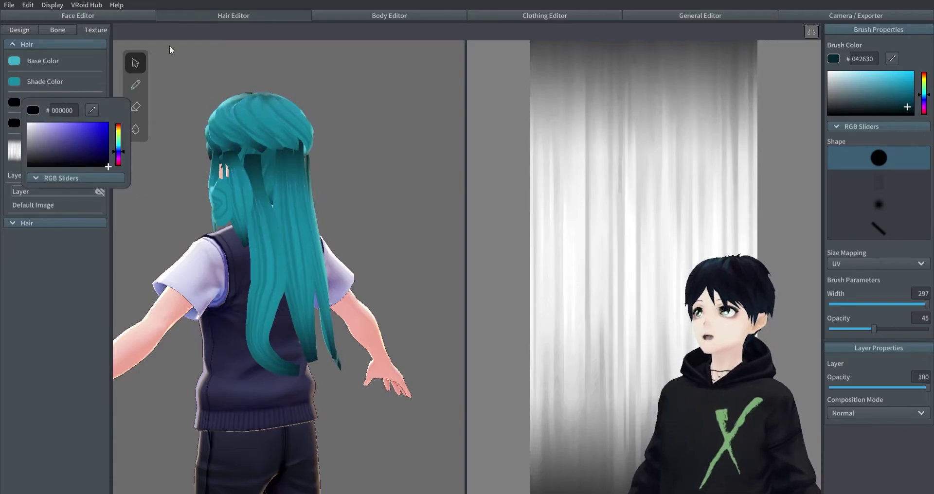
Make the painted texture layer visible again
left_click(6, 201)
mouse_move(151, 209)
right_mouse_down()
mouse_move(270, 226)
mouse_move(290, 212)
mouse_move(270, 213)
right_mouse_up()
right_click(99, 192)
left_click(107, 195)
Try the Darken, Multiply, Color Burn and Linear Burn composition modes on the painted layer, checking the hair after changes
left_click(893, 410)
left_click(866, 325)
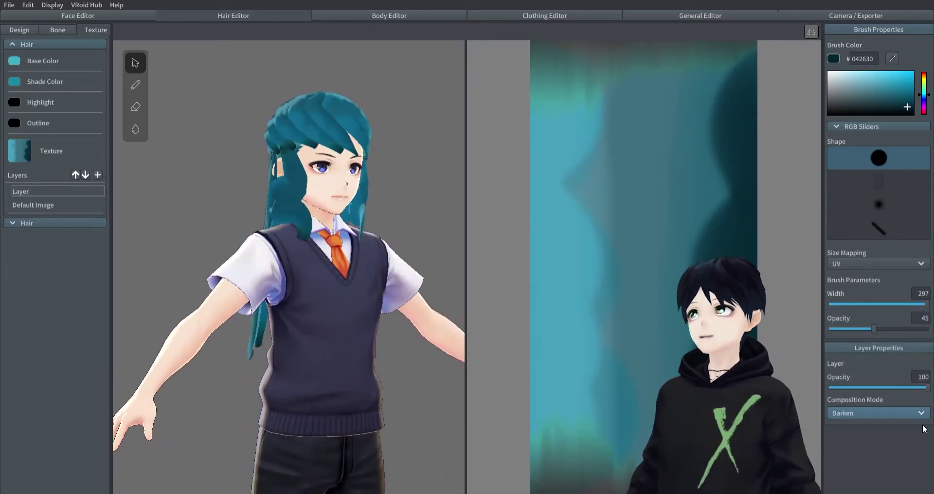
left_click(863, 413)
left_click(860, 339)
right_click_drag(301, 273, 457, 291)
left_click(872, 415)
left_click(859, 343)
left_click(878, 408)
left_click(865, 356)
right_click_drag(384, 335, 340, 316)
Try the Darker Color, Lighten, Screen and Color Dodge composition modes on the painted layer
left_click(868, 414)
left_click(863, 369)
left_click(869, 417)
left_click(863, 379)
left_click(866, 413)
left_click(862, 387)
left_click(865, 414)
left_click(865, 401)
Set the painted layer's composition mode to Linear Burn
left_click(865, 408)
left_click(862, 352)
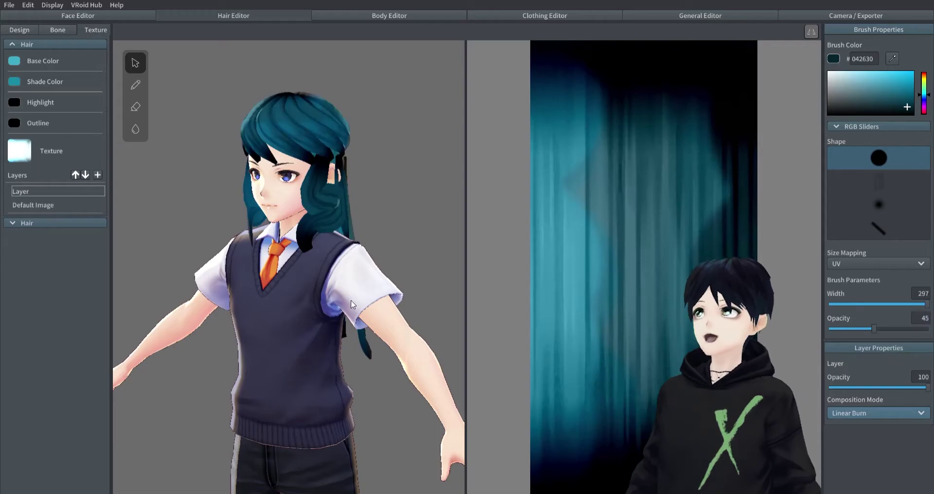
mouse_move(370, 302)
right_mouse_down()
mouse_move(451, 299)
mouse_move(364, 302)
right_mouse_up()
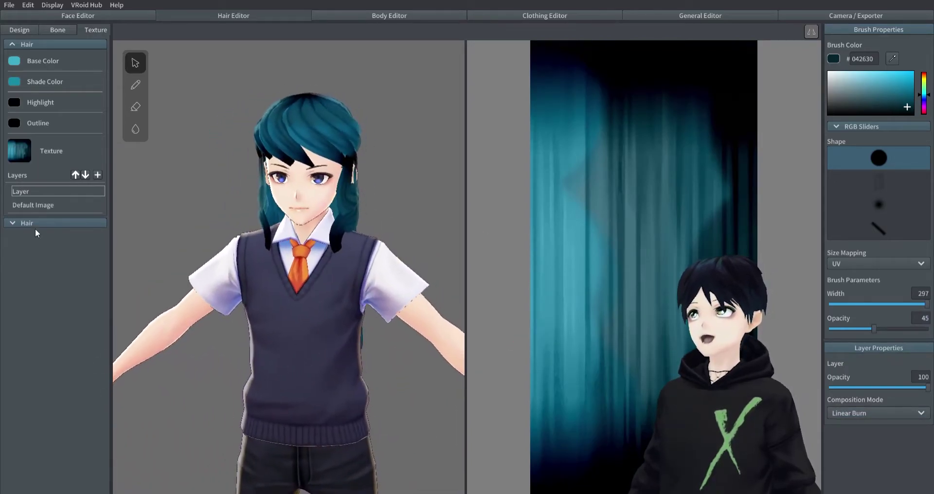
Duplicate the painted layer and set the copy's composition mode to Multiply
right_click(83, 191)
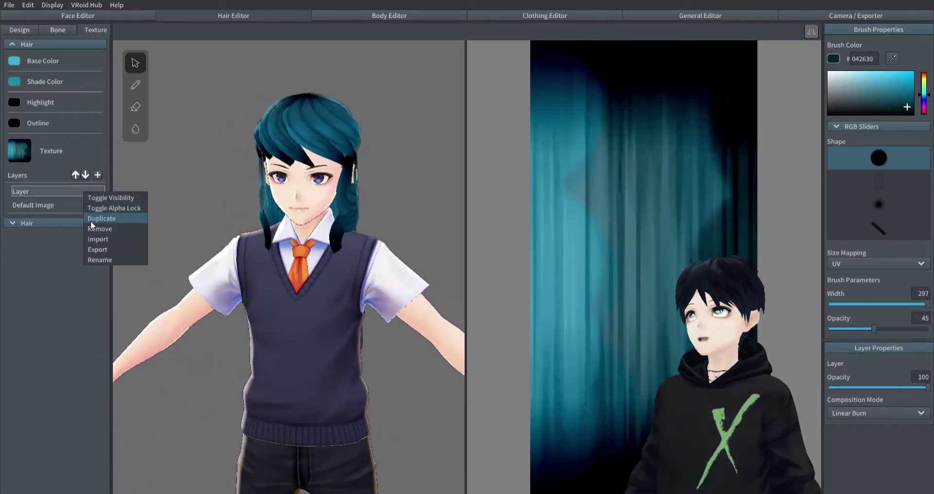
left_click(91, 220)
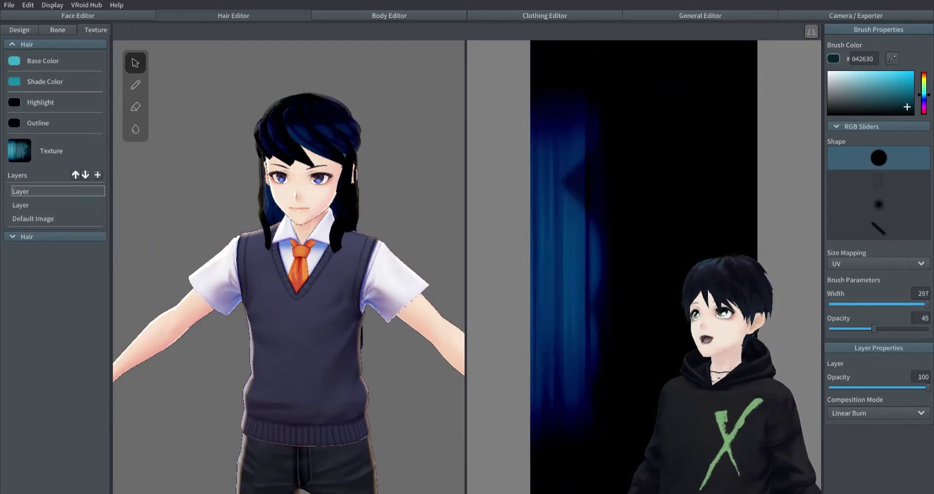
left_click(901, 416)
left_click(846, 336)
right_click_drag(369, 302, 298, 270)
Compare the duplicated layer in Normal and Multiply modes, and remove the duplicate
left_click(879, 415)
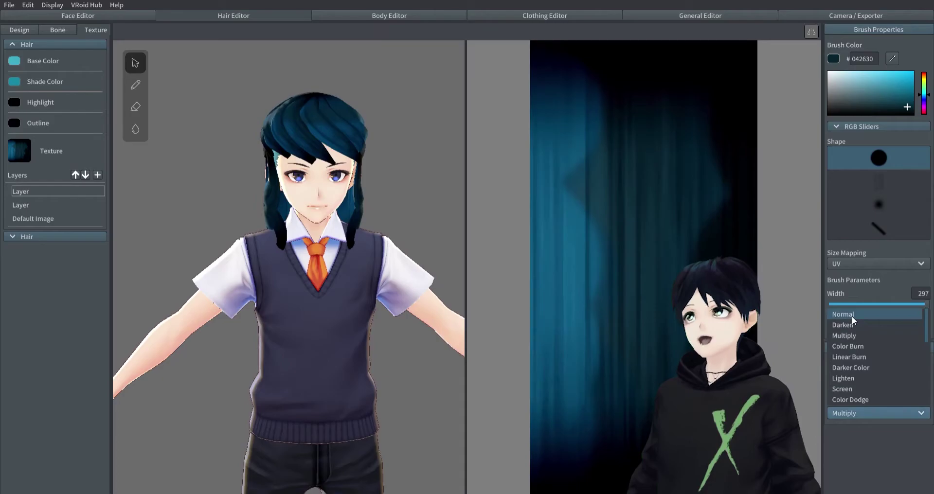
left_click(851, 314)
left_click(873, 413)
left_click(861, 336)
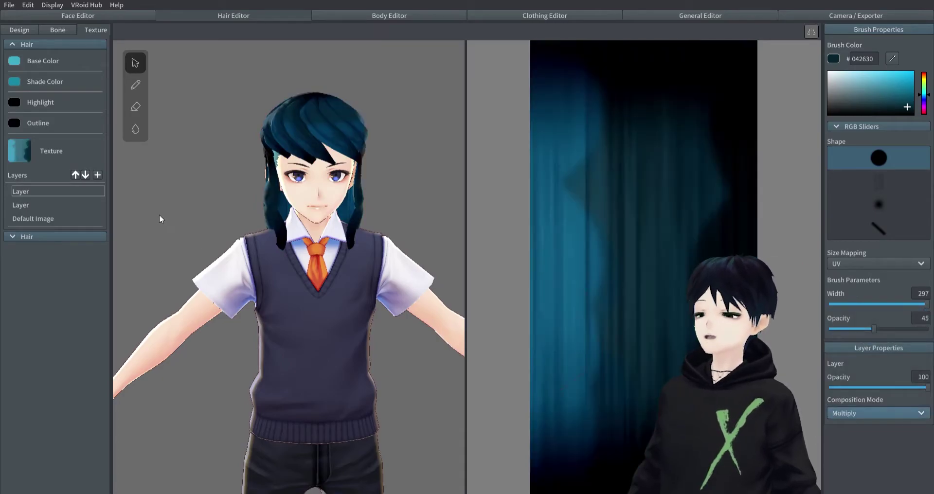
right_click(94, 196)
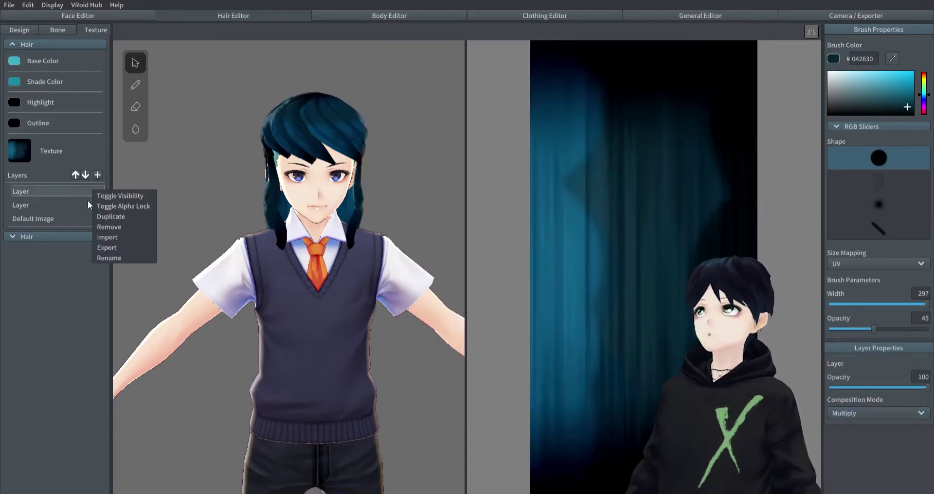
left_click(105, 227)
Rename the Default Image layer to "Yup. Its hair"
left_click(54, 204)
right_click(63, 207)
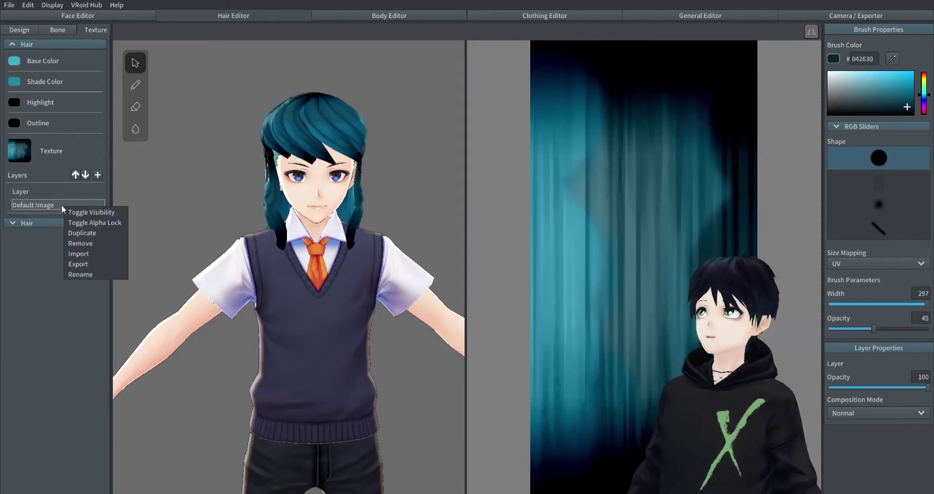
left_click(92, 274)
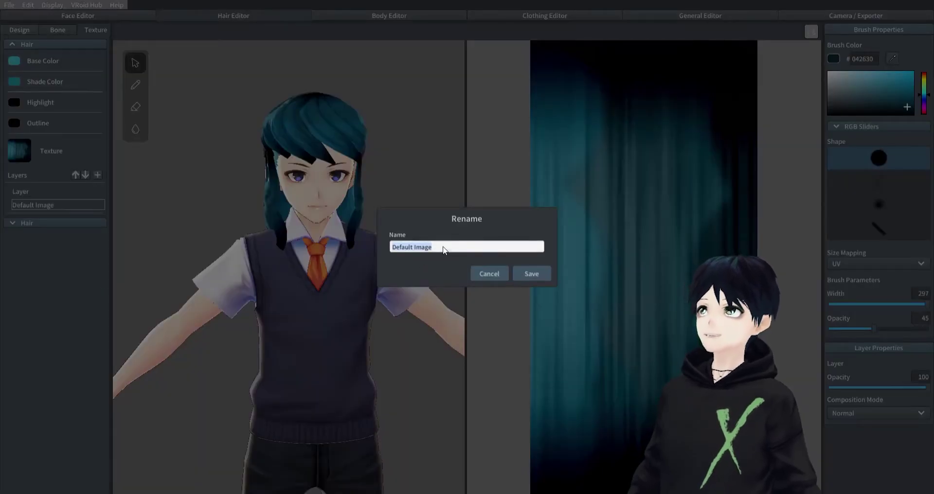
left_click(531, 273)
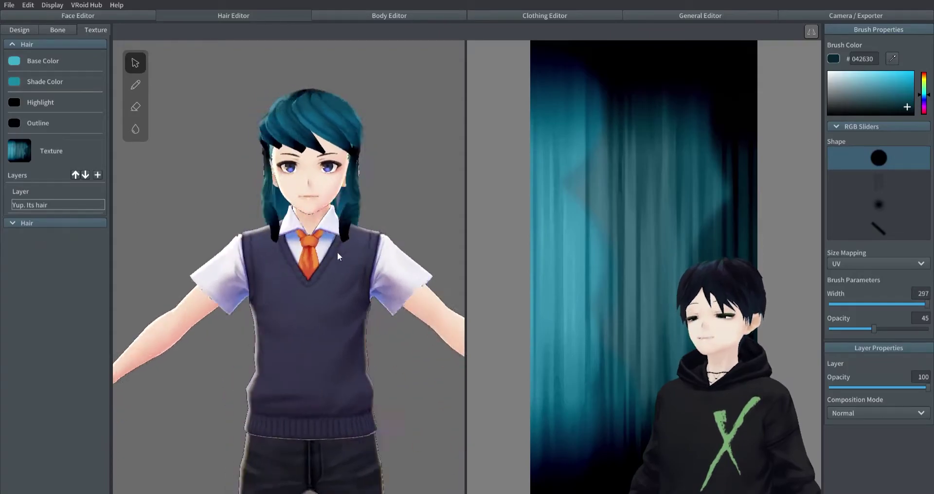
Rename the painted layer to "Color"
left_click(55, 193)
right_click(54, 194)
left_click(82, 264)
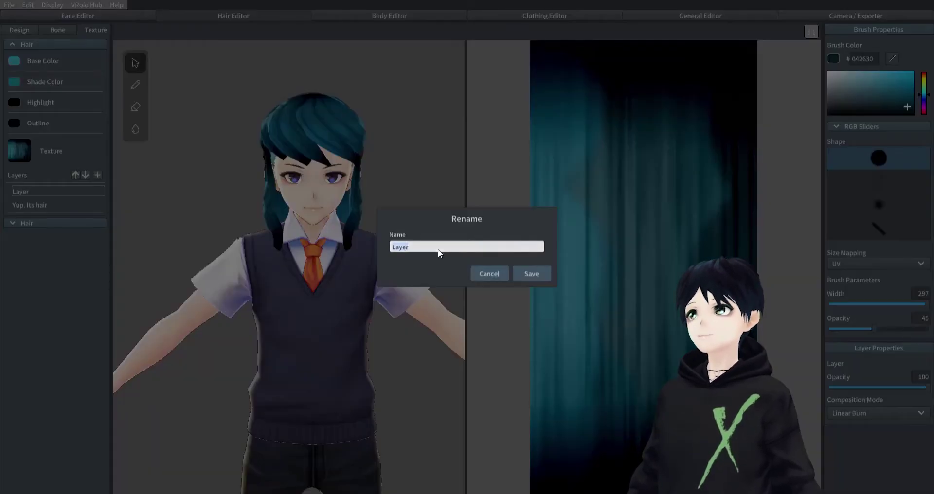
type("Layer")
left_click(531, 272)
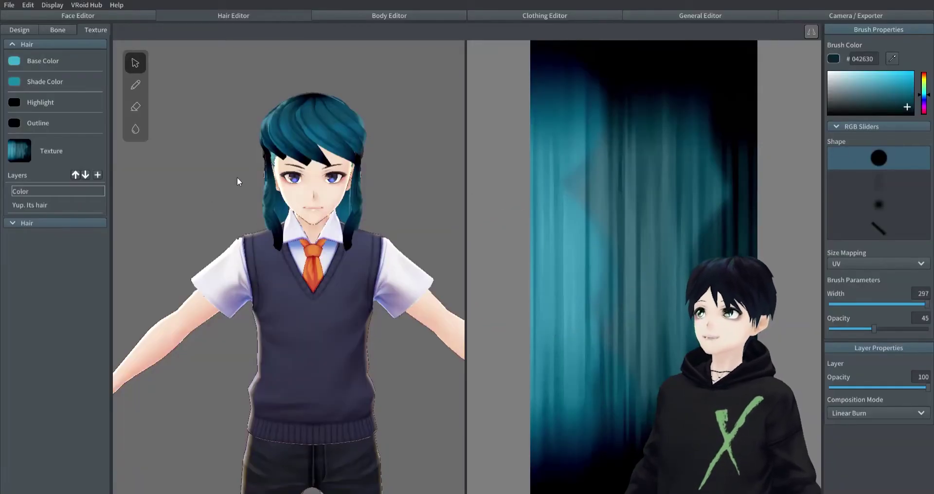
Erase three large soft patches from the Color layer at eraser width 297 and opacity 11
left_click(135, 106)
left_click_drag(681, 278, 569, 282)
left_click_drag(552, 145, 597, 146)
left_click_drag(559, 398, 592, 401)
mouse_move(360, 250)
right_mouse_down()
mouse_move(334, 263)
mouse_move(256, 261)
mouse_move(309, 269)
mouse_move(347, 255)
right_mouse_up()
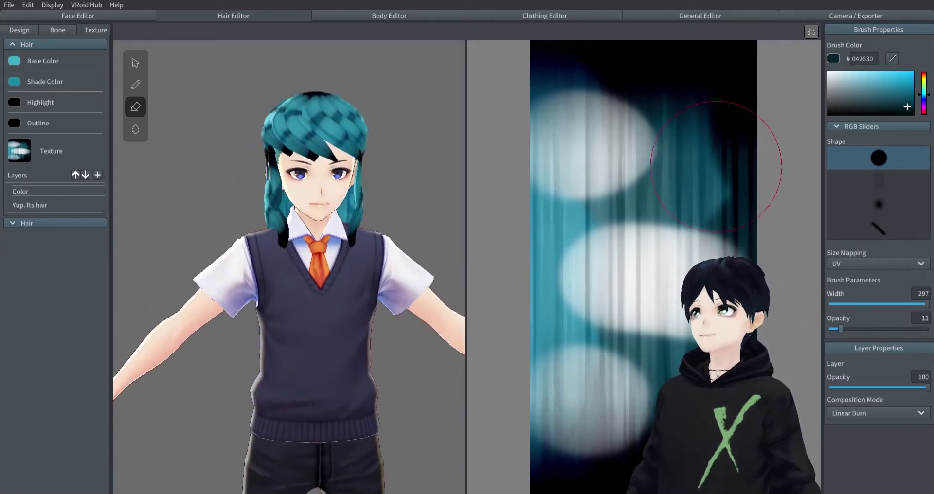
Erase a few small spots from the upper part of the Color layer at eraser width 49
left_click_drag(678, 91, 714, 93)
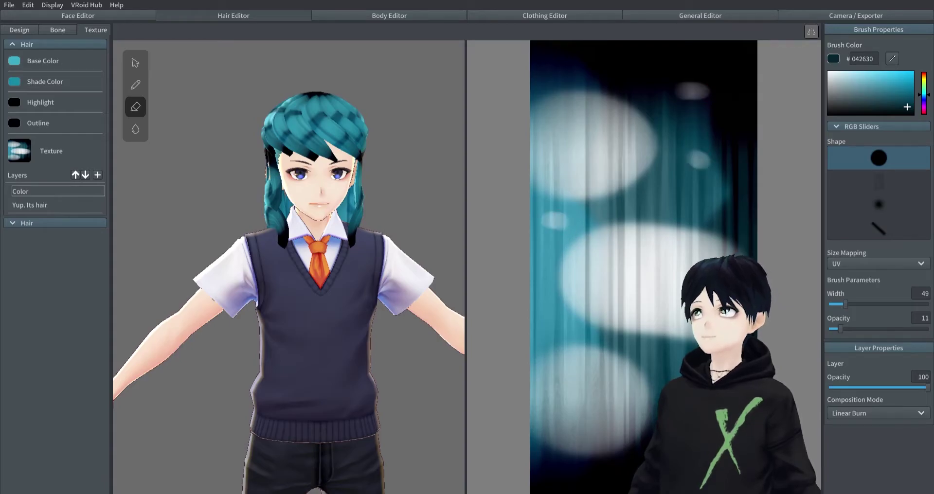
left_click_drag(718, 219, 725, 219)
mouse_move(412, 187)
right_mouse_down()
mouse_move(378, 208)
mouse_move(439, 193)
right_mouse_up()
Erase long curved streaks across the Color layer at eraser width 49 and opacity 11
mouse_move(574, 140)
left_mouse_down()
mouse_move(620, 267)
mouse_move(515, 407)
left_mouse_up()
mouse_move(370, 311)
right_mouse_down()
mouse_move(422, 273)
mouse_move(398, 233)
right_mouse_up()
mouse_move(760, 70)
left_mouse_down()
mouse_move(702, 125)
mouse_move(674, 248)
left_mouse_up()
right_click_drag(413, 253, 316, 205)
left_click_drag(521, 95, 693, 88)
mouse_move(524, 210)
left_mouse_down()
mouse_move(707, 210)
mouse_move(764, 221)
left_mouse_up()
left_click_drag(521, 359, 654, 326)
mouse_move(357, 235)
right_mouse_down()
mouse_move(362, 251)
mouse_move(378, 246)
mouse_move(357, 250)
mouse_move(413, 214)
right_mouse_up()
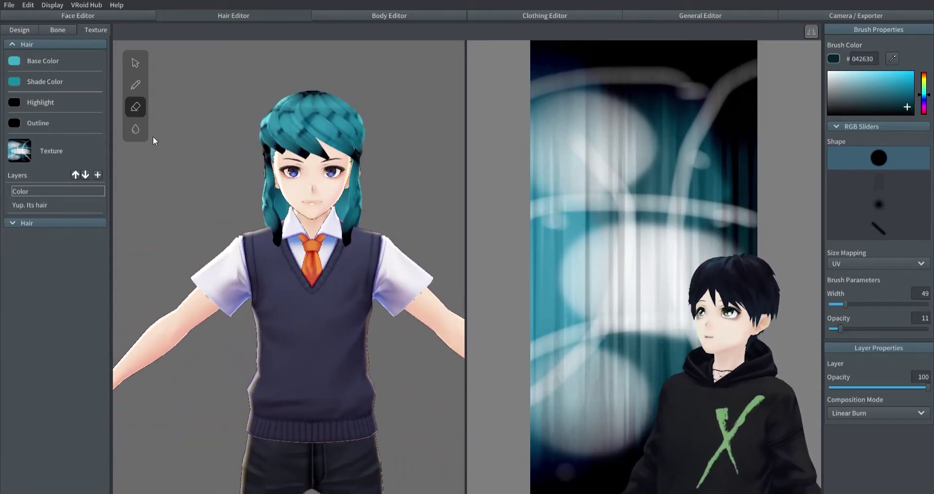
Return to hair design and expand Freehand Group 3 to list its strands
left_click(138, 129)
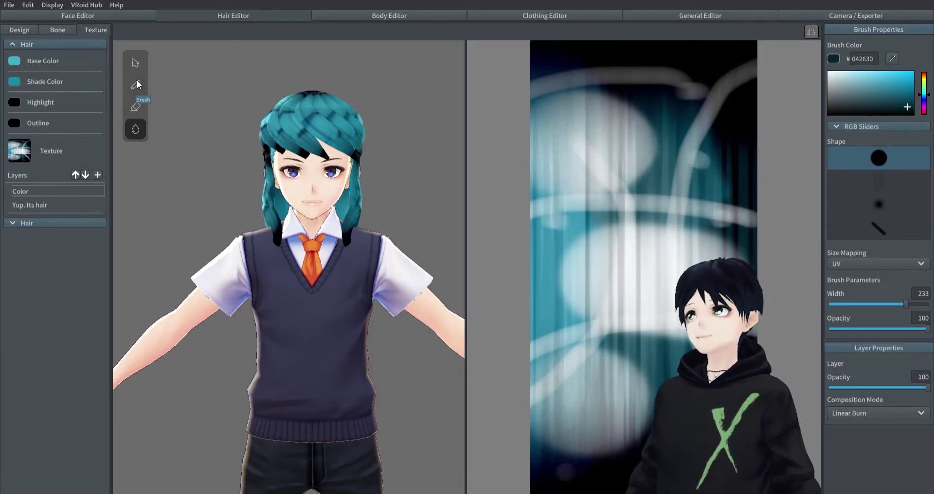
mouse_move(335, 244)
right_mouse_down()
mouse_move(248, 246)
mouse_move(331, 236)
right_mouse_up()
left_click(28, 28)
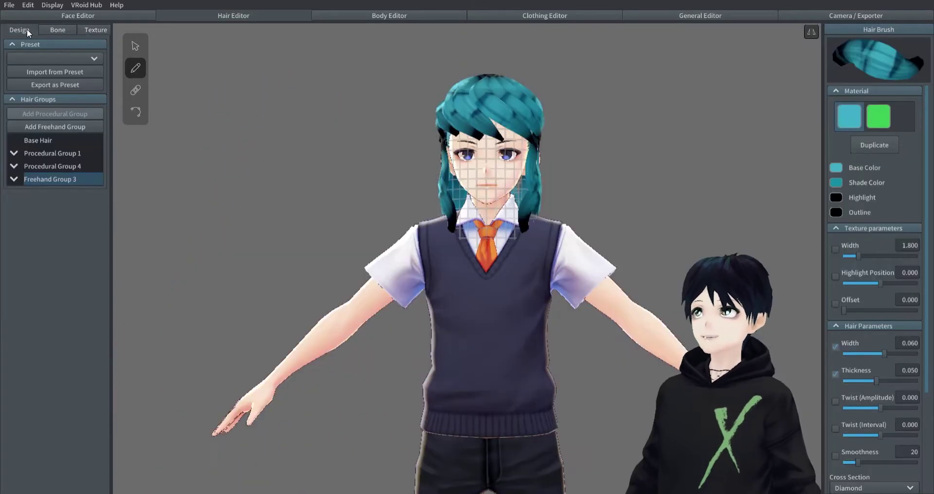
left_click(13, 180)
mouse_move(275, 239)
right_mouse_down()
mouse_move(428, 226)
mouse_move(366, 224)
mouse_move(474, 229)
right_mouse_up()
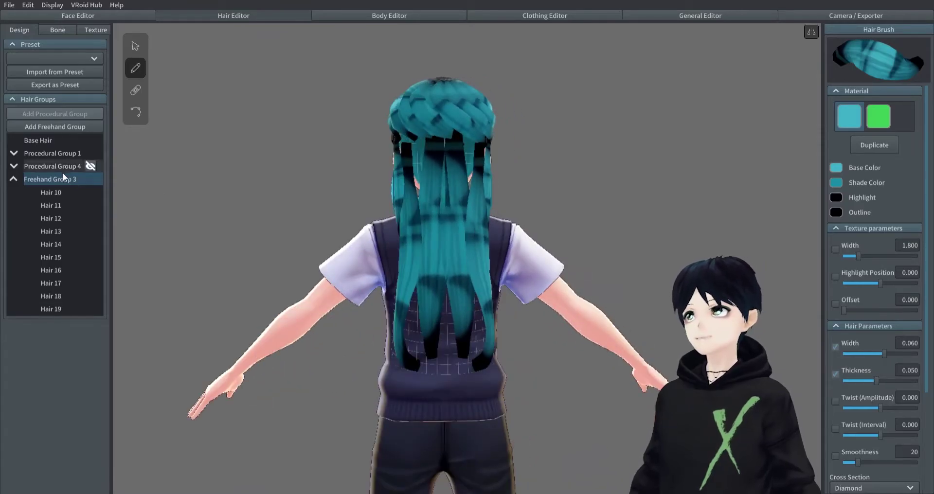
right_click_drag(55, 191, 81, 207)
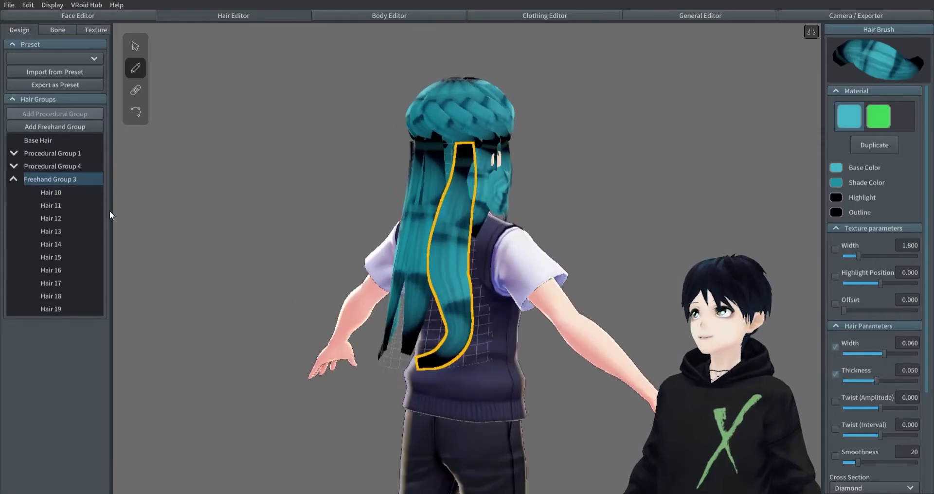
Flip the strand Hair 10 in Freehand Group 3
right_click(50, 191)
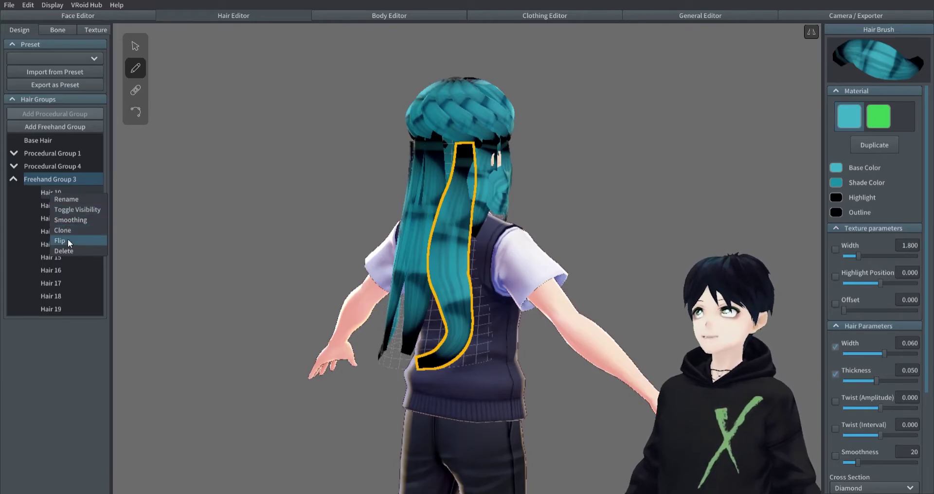
left_click(68, 241)
right_click_drag(262, 258, 382, 268)
Delete the strands Hair 10 and Hair 11 from Freehand Group 3
right_click(51, 191)
left_click(73, 247)
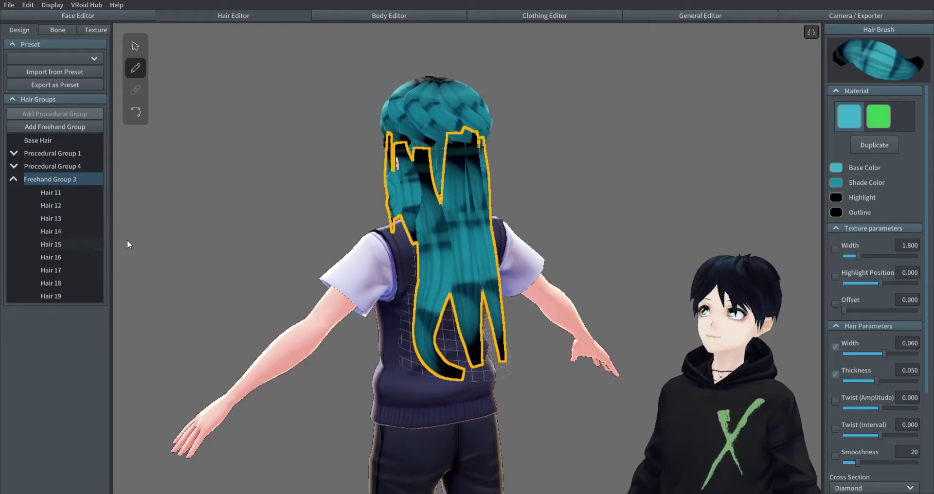
right_click(47, 191)
left_click(68, 243)
mouse_move(352, 229)
right_mouse_down()
mouse_move(375, 228)
mouse_move(336, 229)
mouse_move(377, 225)
mouse_move(337, 224)
right_mouse_up()
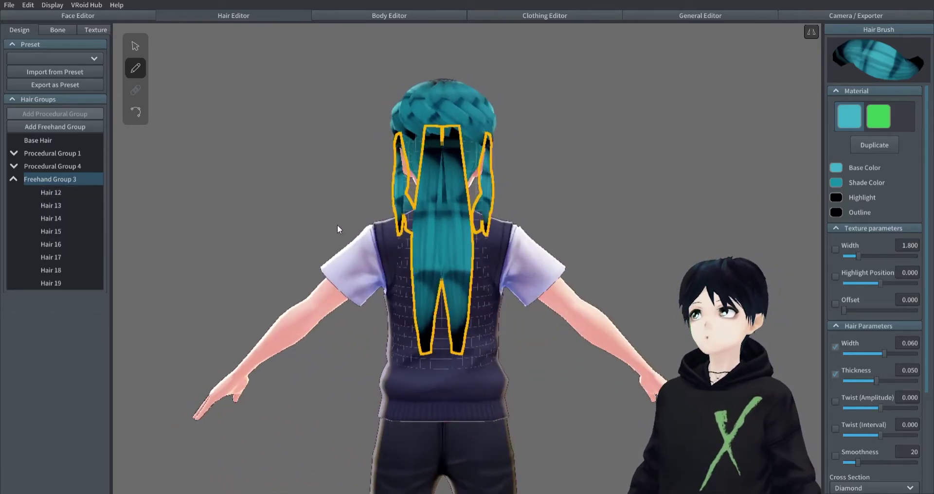
Draw a wavy strand down the back in the green material at width 0.021 and thickness 0.029, undoing a wider first attempt
left_click(136, 70)
right_click_drag(252, 161, 687, 176)
left_click(878, 118)
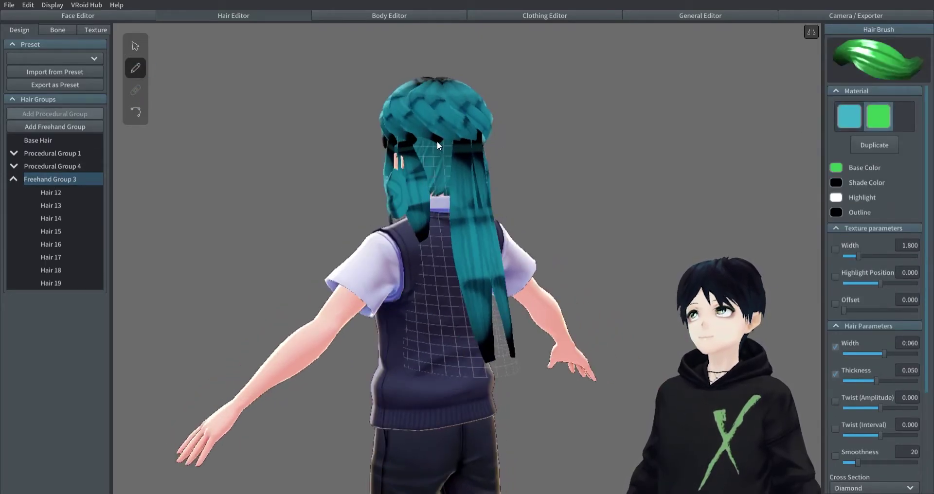
mouse_move(437, 141)
left_mouse_down()
mouse_move(429, 266)
mouse_move(439, 354)
left_mouse_up()
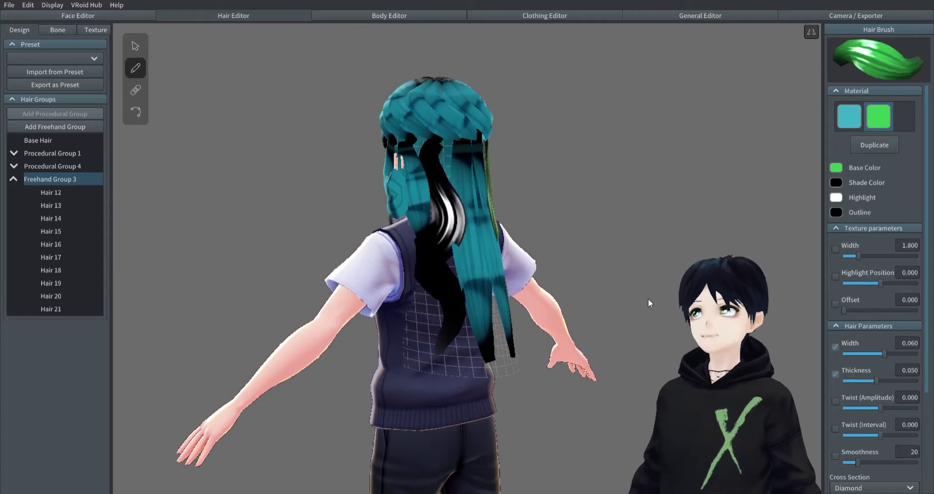
key("ctrl+z")
left_click_drag(883, 353, 852, 353)
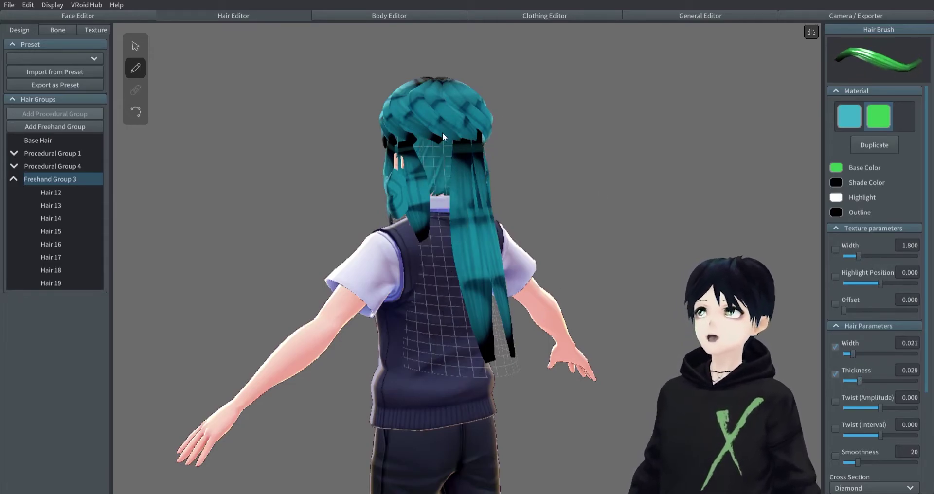
left_click_drag(436, 214, 449, 363)
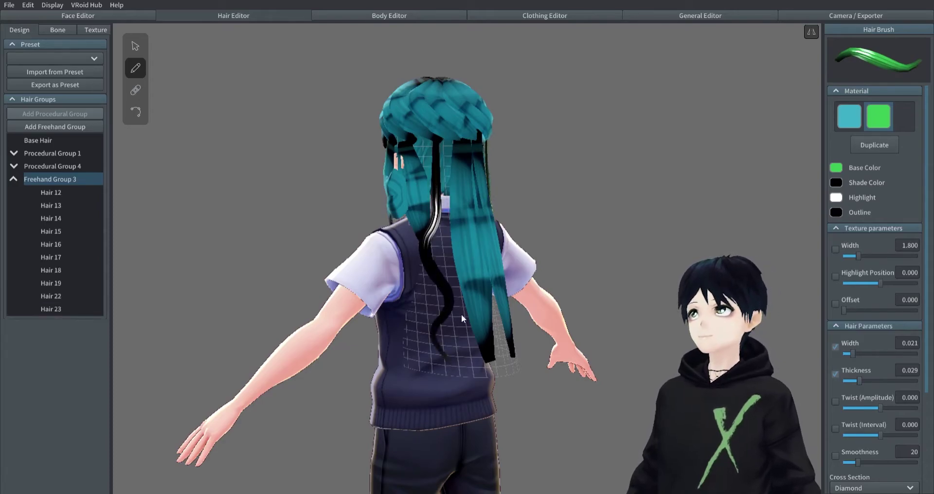
Straighten the new wavy strand with the Retouch tool, restroking it down the back
left_click(145, 92)
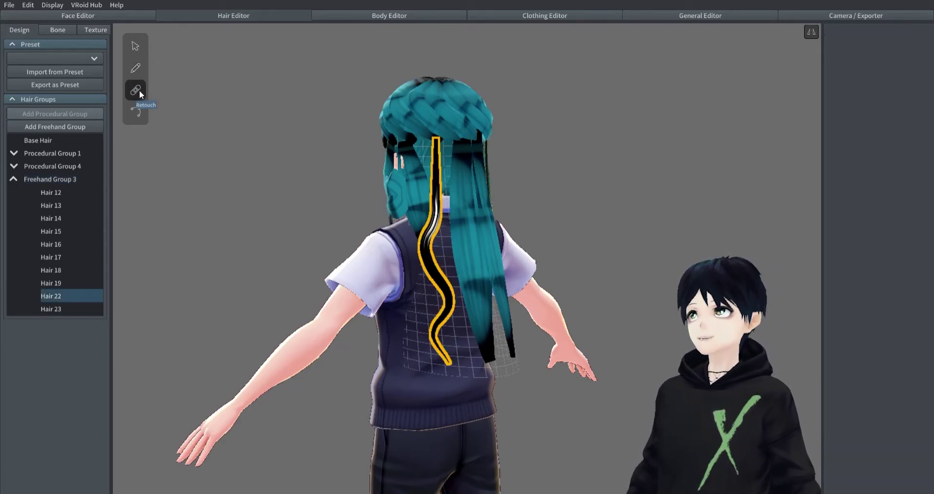
mouse_move(435, 144)
left_mouse_down()
mouse_move(428, 270)
mouse_move(442, 346)
left_mouse_up()
left_click_drag(430, 142, 442, 357)
Bend the upper end of the straightened strand Hair 22 by moving its control points near the head
left_click(136, 112)
scroll(379, 146, "up", 5)
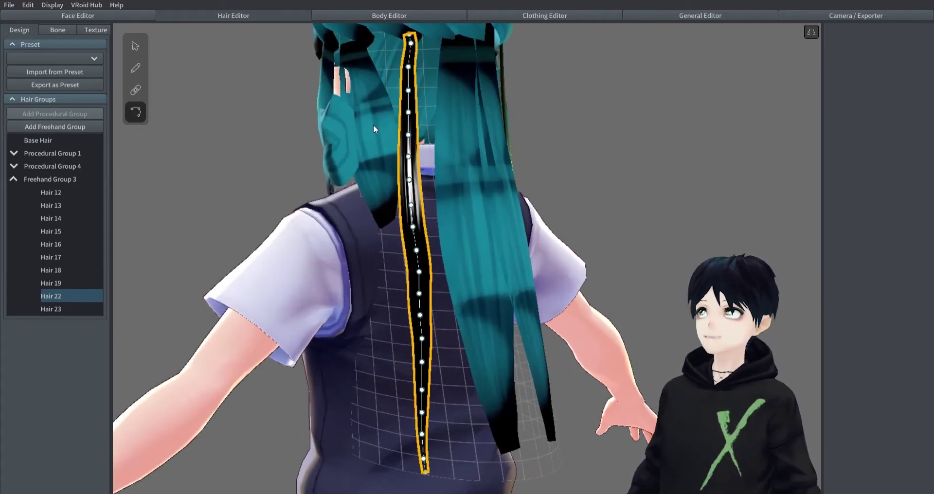
middle_click_drag(385, 231, 389, 159)
left_click_drag(441, 139, 429, 194)
mouse_move(439, 215)
left_mouse_down()
mouse_move(452, 223)
mouse_move(443, 229)
left_mouse_up()
left_click_drag(429, 193, 445, 194)
right_click_drag(446, 194, 473, 232)
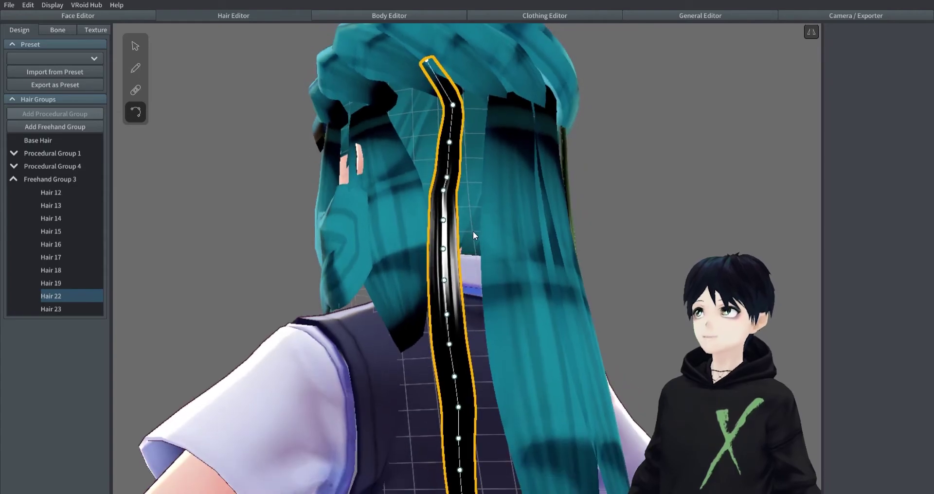
Curl the lower tip of strand Hair 22 into a small hook by moving its last control points
middle_click_drag(467, 399, 446, 233)
right_click_drag(446, 233, 556, 281)
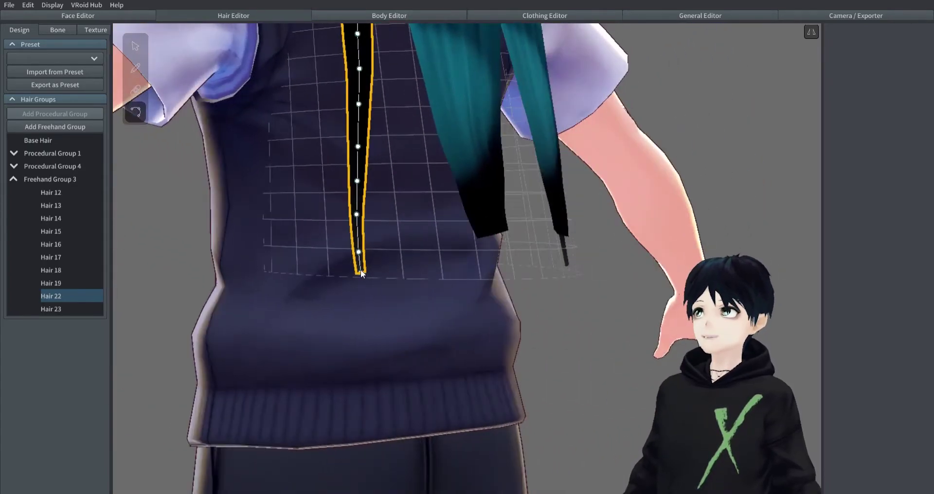
right_click_drag(349, 276, 369, 296)
left_click_drag(639, 309, 707, 248)
left_click_drag(664, 287, 688, 275)
left_click_drag(657, 252, 658, 262)
right_click_drag(773, 294, 582, 289)
left_click(590, 305)
scroll(617, 298, "down", 3)
Select individual long strands of Freehand Group 3 and examine the hair from the back and the side
left_click(137, 47)
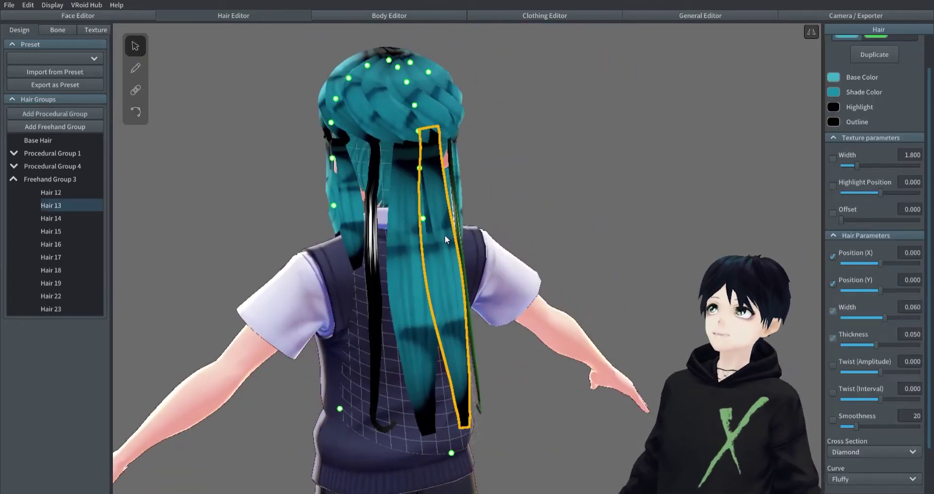
left_click(370, 243)
left_click(389, 272)
left_click(440, 291)
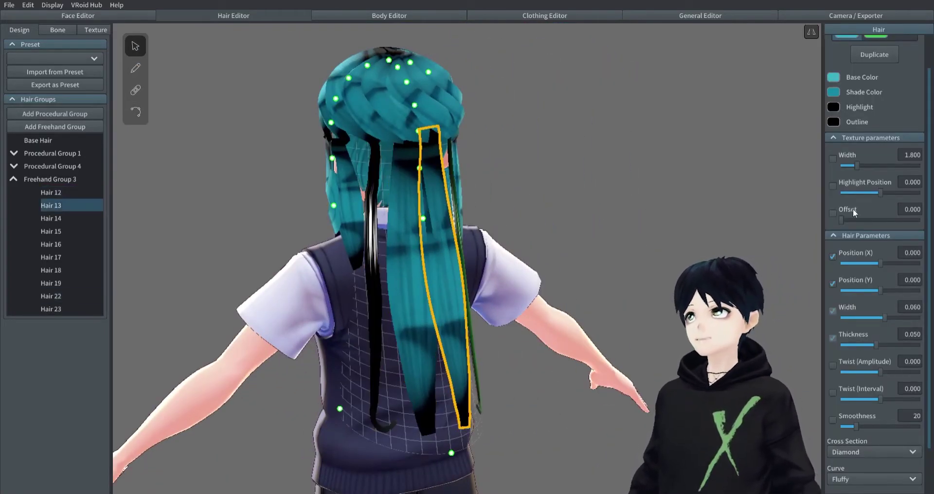
left_click(376, 267)
left_click(39, 182)
mouse_move(198, 168)
right_mouse_down()
mouse_move(350, 179)
mouse_move(288, 175)
right_mouse_up()
left_click(347, 178)
left_click(502, 190)
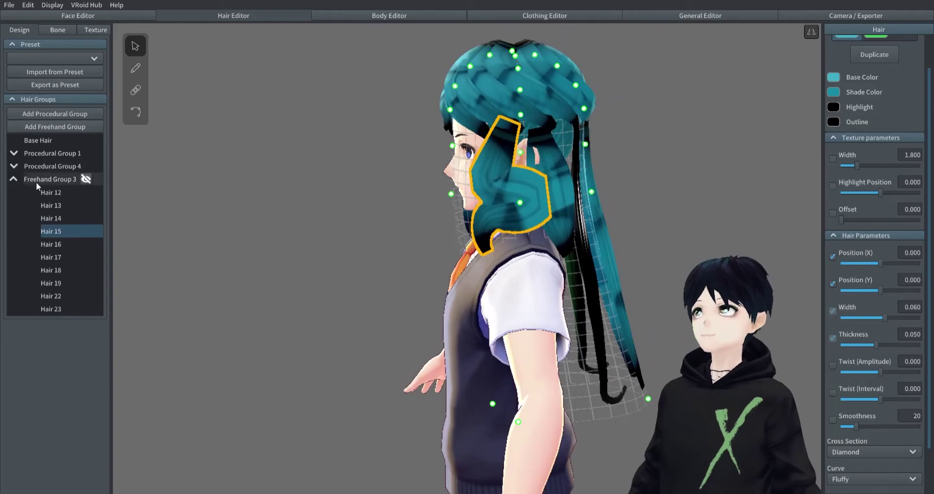
Delete Freehand Group 3 with all its strands and add a new freehand group
right_click(49, 178)
left_click(48, 239)
right_click_drag(581, 201, 555, 202)
left_click(48, 166)
left_click(55, 126)
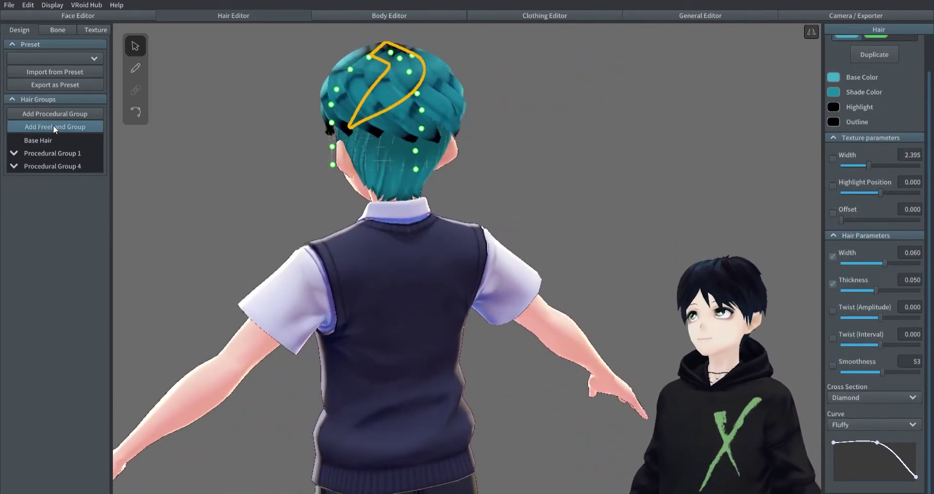
left_click(135, 68)
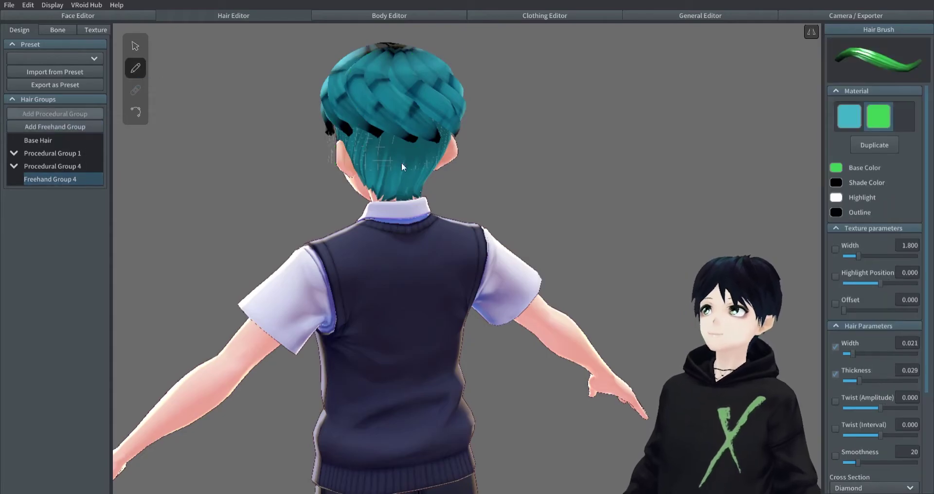
Reshape the new freehand group's guide mesh so it extends to the shoulders, narrowing its middle and flaring its lower edge
left_click(135, 46)
right_click_drag(435, 206, 594, 194)
left_click_drag(582, 227, 587, 227)
left_click_drag(533, 135, 552, 152)
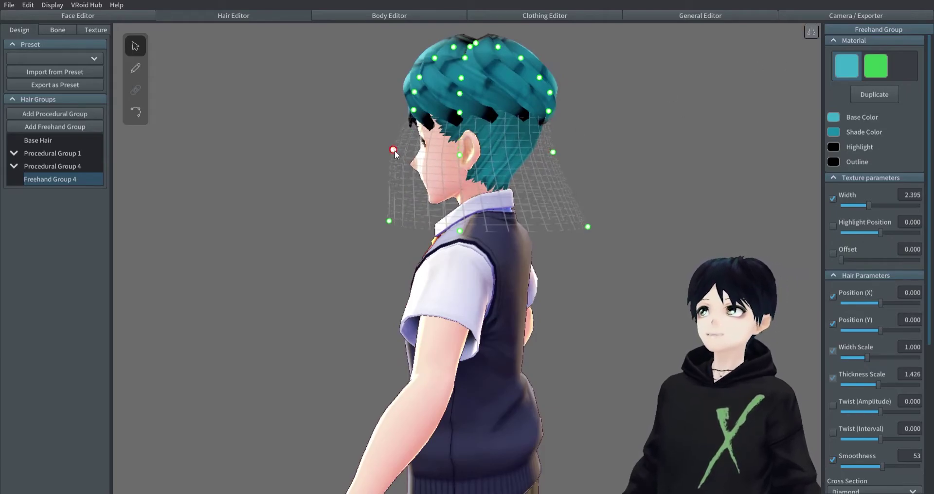
left_click_drag(394, 150, 408, 153)
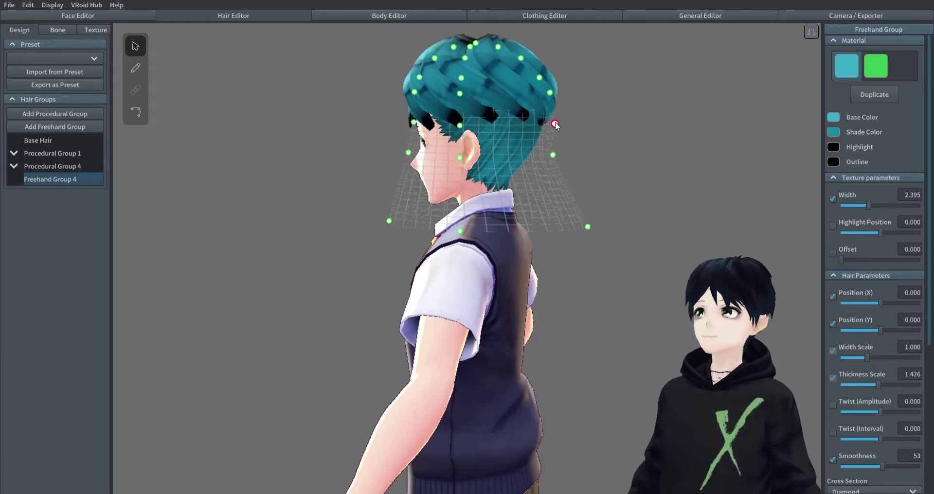
left_click_drag(552, 155, 550, 200)
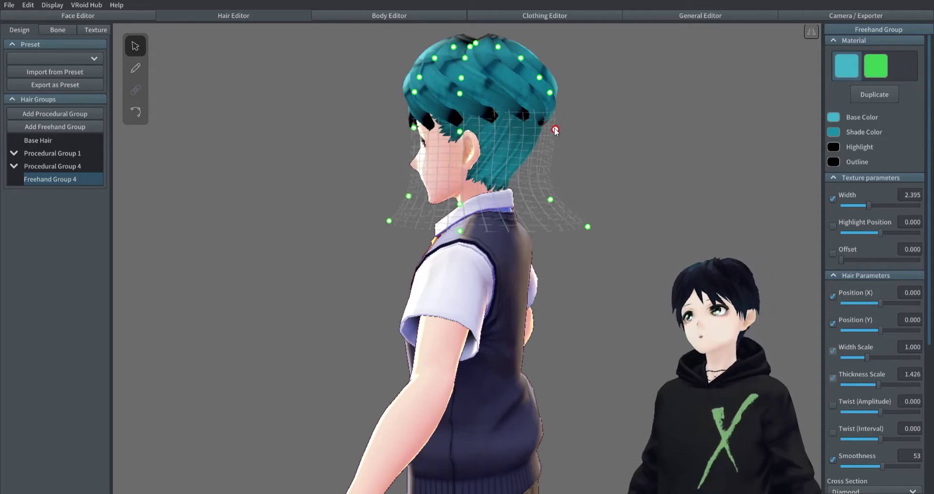
left_click_drag(555, 126, 544, 157)
left_click_drag(549, 201, 543, 183)
Draw a strand down the back in the blue material at width 0.034, thickness 0.029 and twist amplitude 2.920
left_click(131, 71)
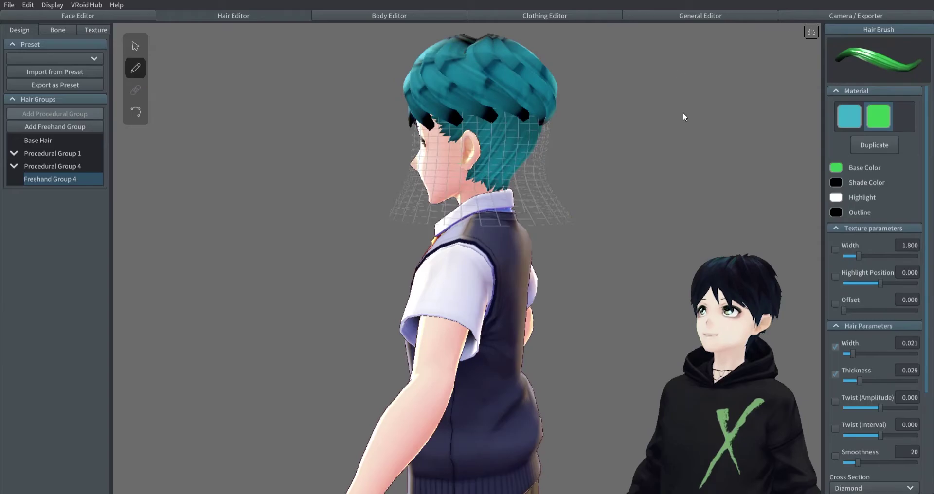
right_click_drag(684, 116, 569, 117)
left_click(849, 118)
right_click_drag(737, 143, 607, 164)
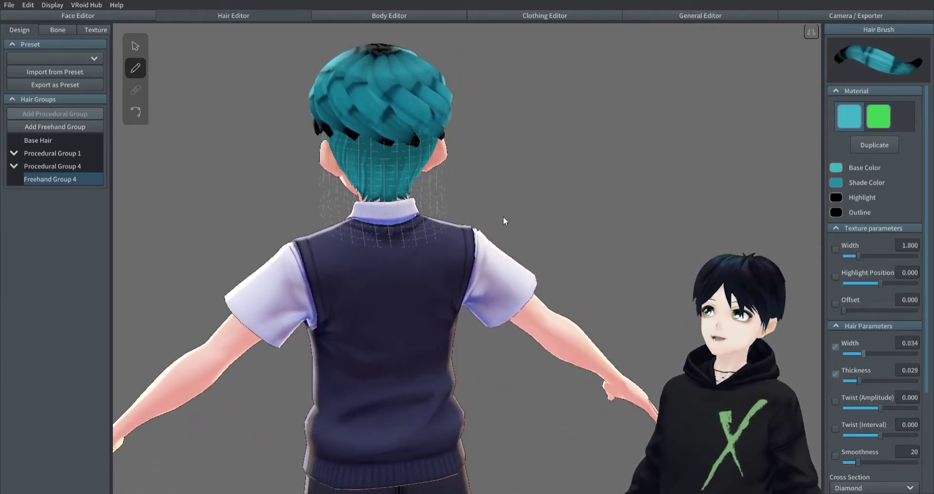
left_click_drag(887, 407, 902, 407)
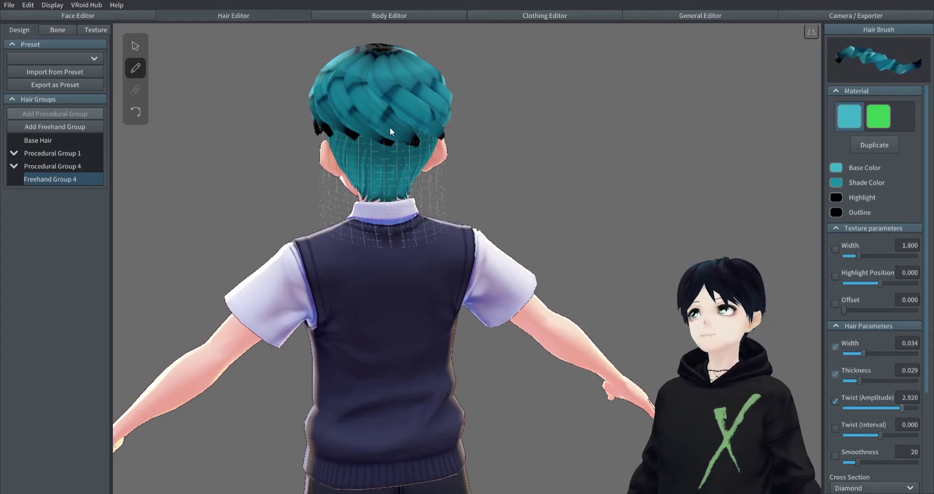
left_click_drag(398, 257, 399, 258)
Lengthen Freehand Group 4's guide mesh and pull it outward so the twisted strand hangs clear of the back
mouse_move(399, 259)
right_mouse_down()
mouse_move(549, 253)
mouse_move(501, 251)
right_mouse_up()
left_click(136, 43)
left_click_drag(560, 78, 563, 136)
right_click_drag(615, 126, 614, 201)
left_click_drag(612, 203, 623, 247)
right_click_drag(679, 194, 671, 203)
left_click_drag(552, 149, 563, 171)
right_click_drag(627, 145, 601, 142)
Show the control points of the twisted strand Hair 24 and open the hair bone settings
left_click(141, 115)
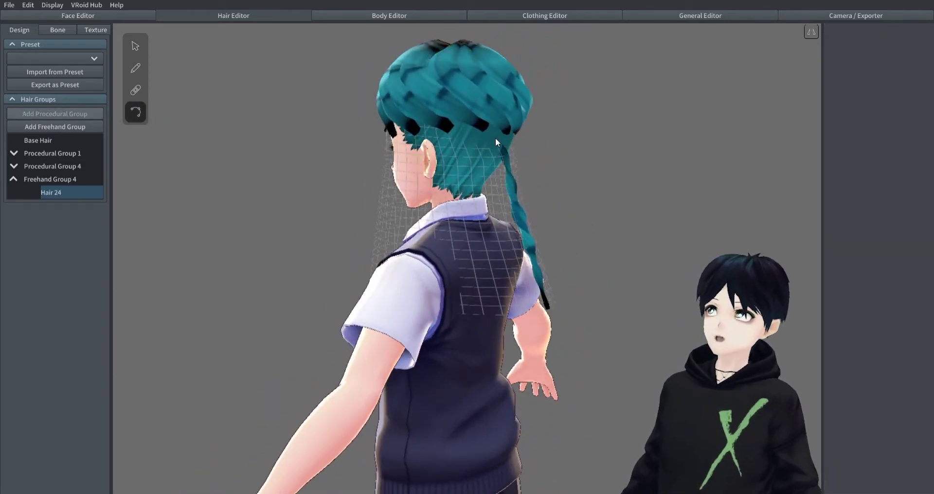
left_click(509, 174)
right_click_drag(568, 193, 542, 195)
left_click(542, 195)
mouse_move(427, 179)
right_mouse_down()
mouse_move(482, 181)
mouse_move(427, 181)
right_mouse_up()
left_click(369, 184)
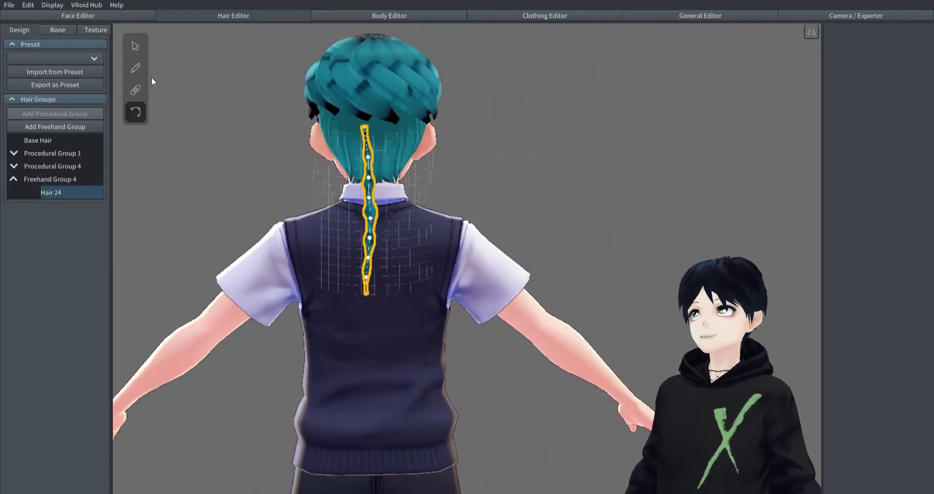
left_click(65, 31)
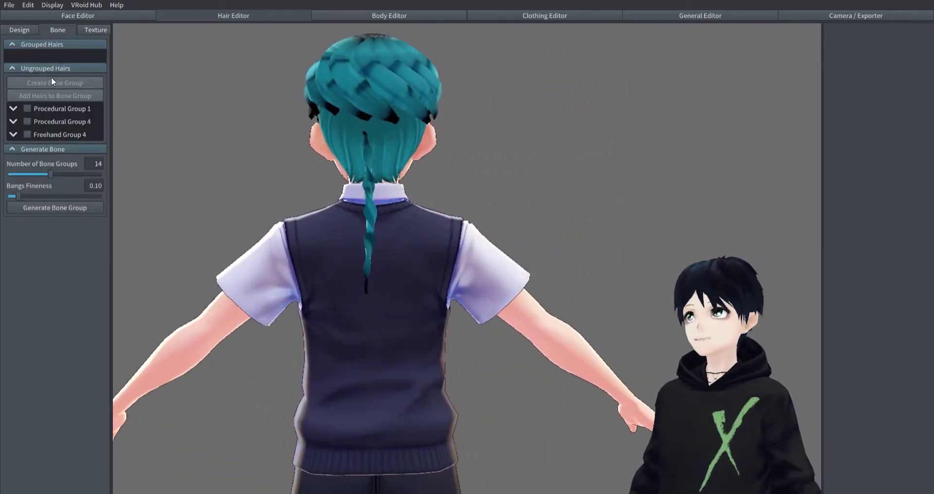
left_click(13, 108)
left_click(27, 109)
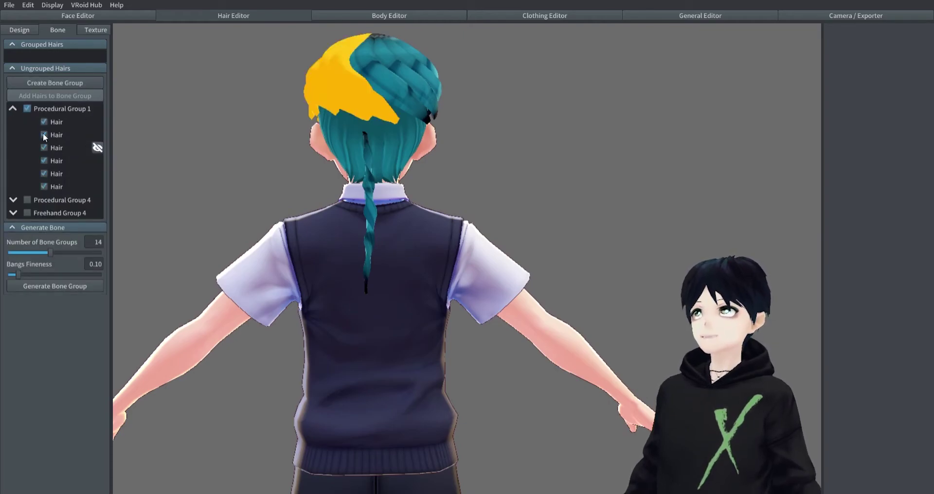
left_click(11, 109)
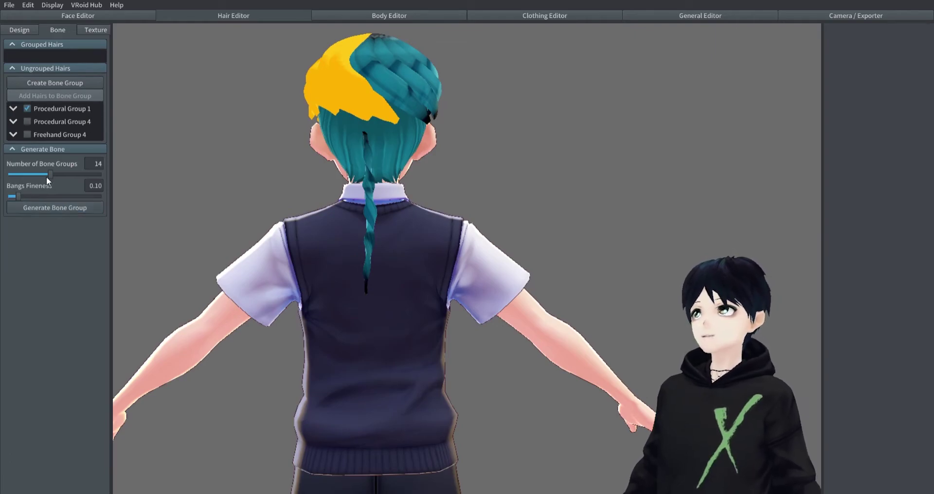
left_click(25, 109)
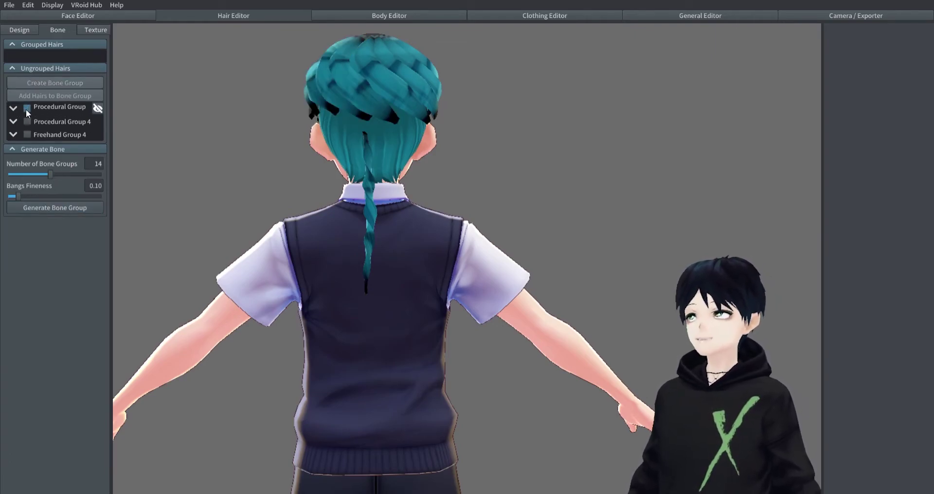
Create a bone group from Hair 24 in Freehand Group 4 and set its fixed point to 0.22
left_click(14, 136)
left_click(44, 147)
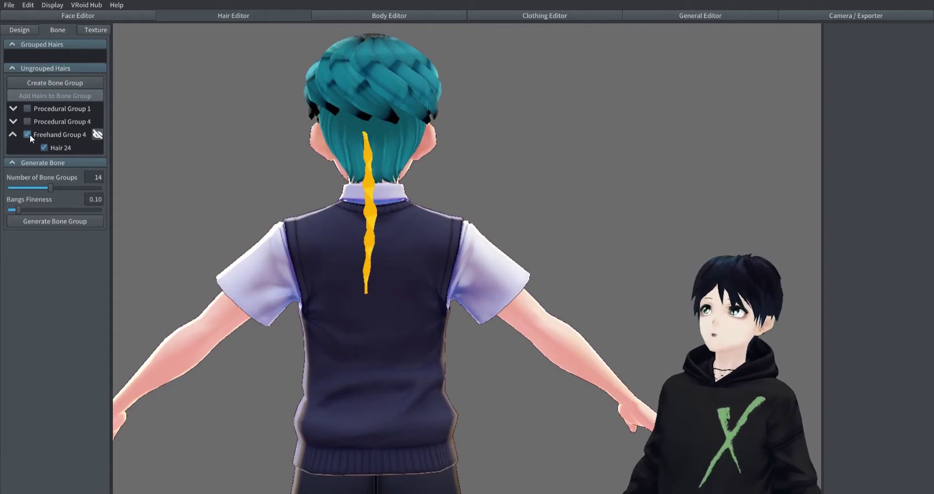
left_click(62, 83)
right_click_drag(174, 129, 306, 193)
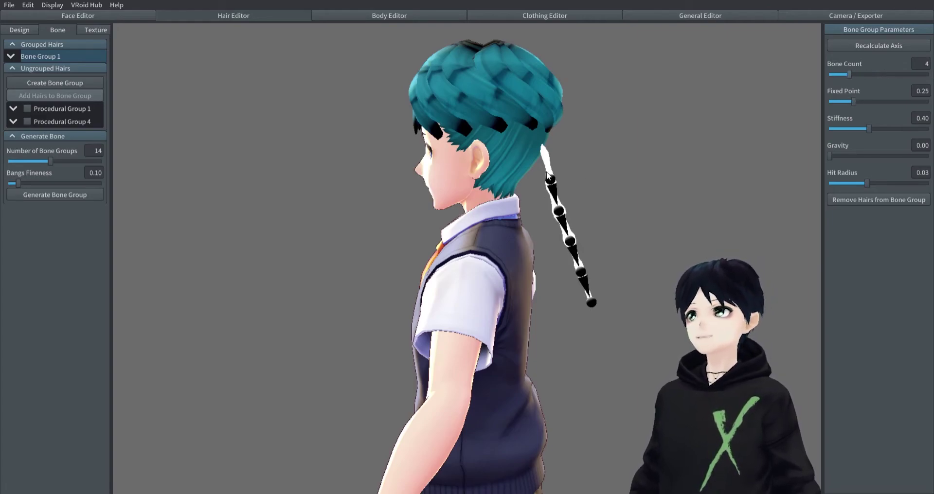
mouse_move(854, 101)
left_mouse_down()
mouse_move(880, 101)
mouse_move(850, 101)
left_mouse_up()
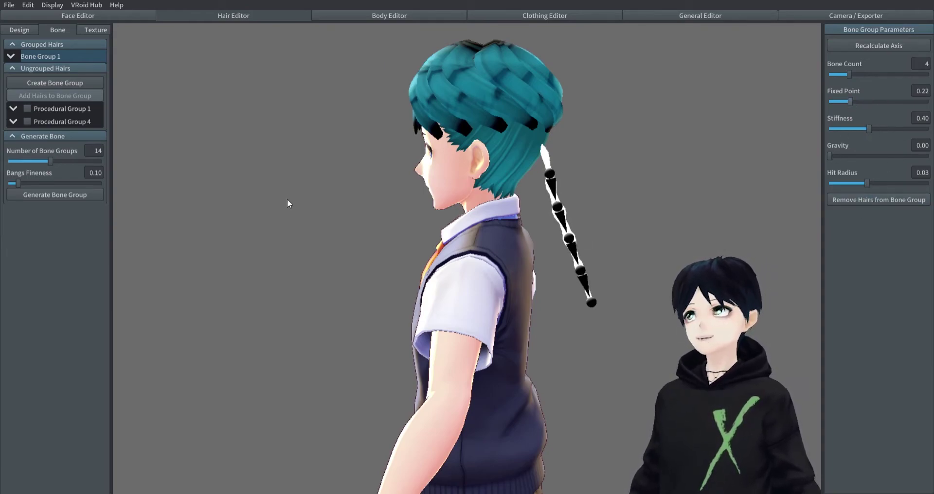
right_click_drag(294, 142, 194, 144)
Rename the new bone group as Tail and expand it down to its individual strand
left_click(11, 56)
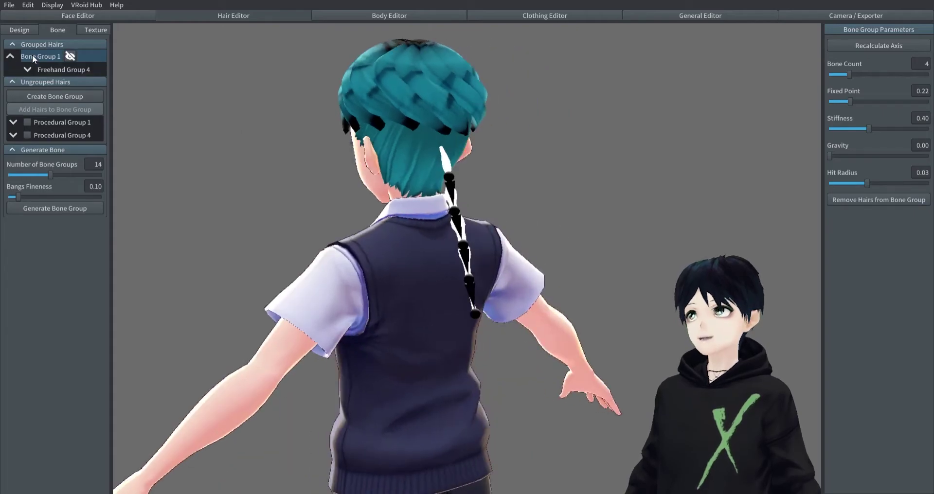
right_click(33, 54)
left_click(38, 62)
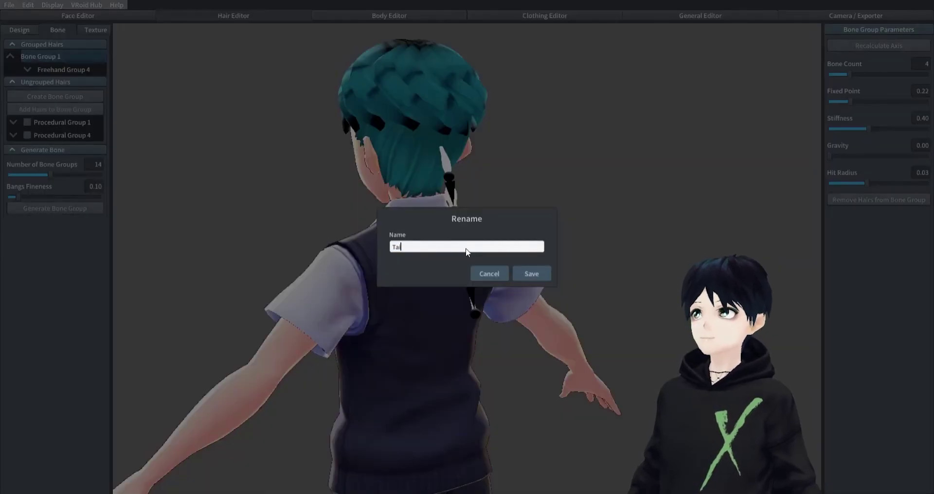
left_click(533, 274)
left_click(27, 70)
right_click_drag(109, 234, 353, 235)
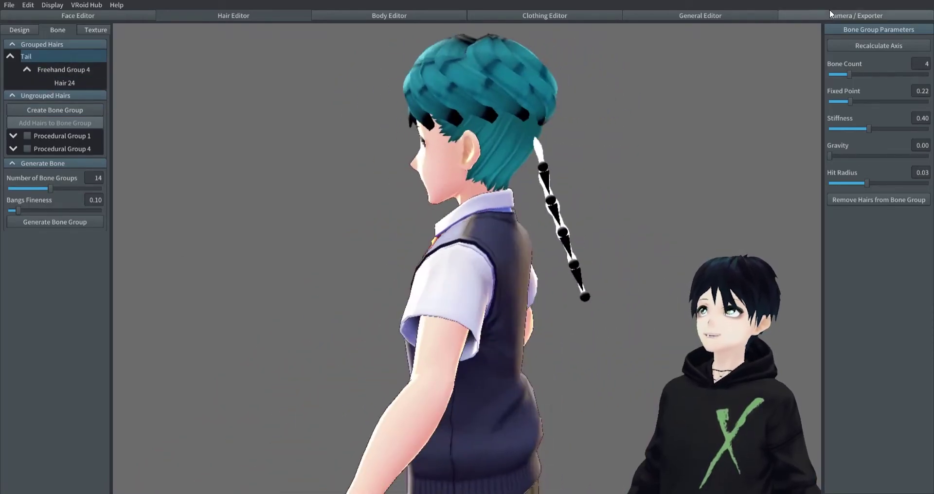
Preview the male Walking animation in the camera and exporter view, watching how the tail moves
left_click(830, 14)
mouse_move(461, 218)
right_mouse_down()
mouse_move(495, 215)
mouse_move(456, 217)
right_mouse_up()
left_click(831, 50)
left_click(29, 56)
left_click(882, 167)
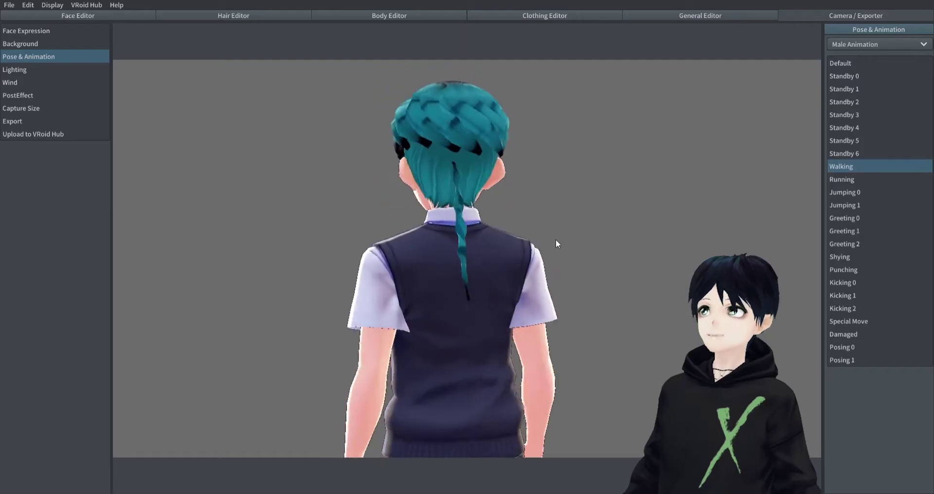
right_click_drag(554, 239, 608, 239)
Alternate between the Running and Walking animations and compare the tail's movement from the side
left_click(849, 179)
right_click_drag(603, 193, 690, 192)
left_click(858, 167)
left_click(847, 180)
left_click(847, 171)
right_click_drag(581, 130, 534, 128)
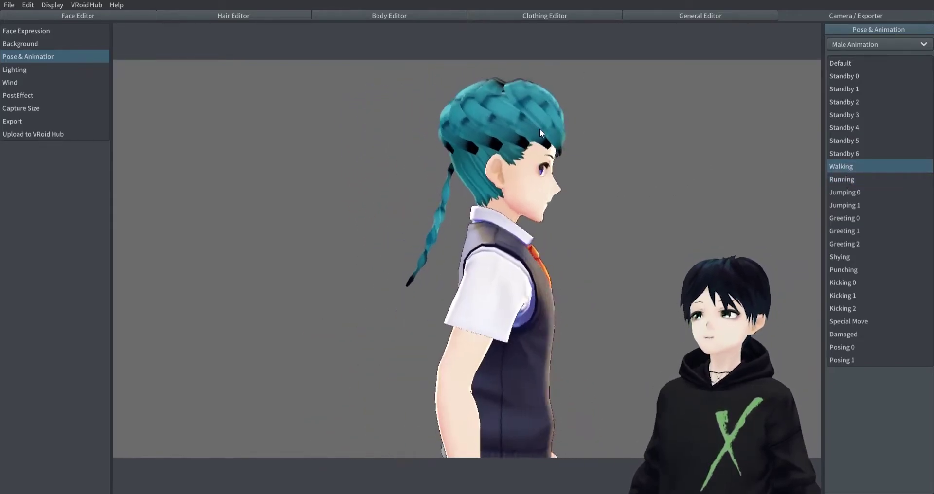
Return to the hair design settings and clone strand Hair 24 in Freehand Group 4
left_click(241, 15)
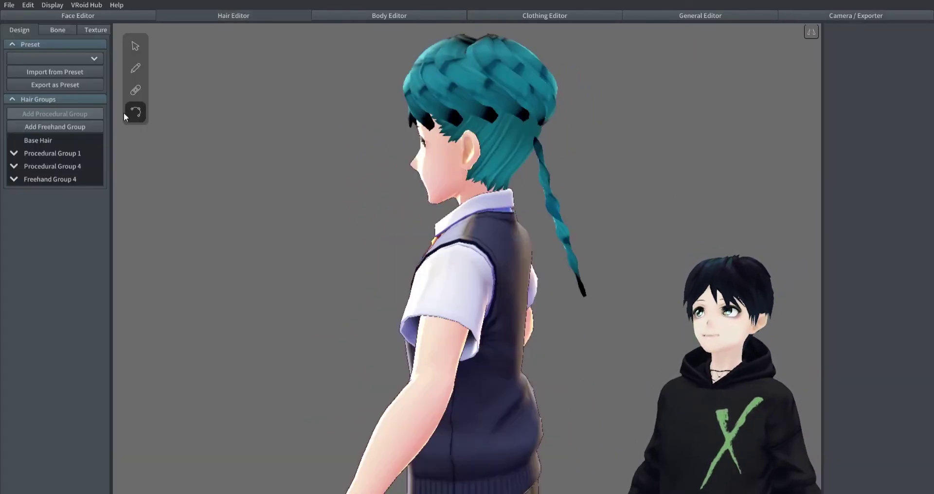
left_click(42, 181)
left_click(14, 179)
right_click(48, 193)
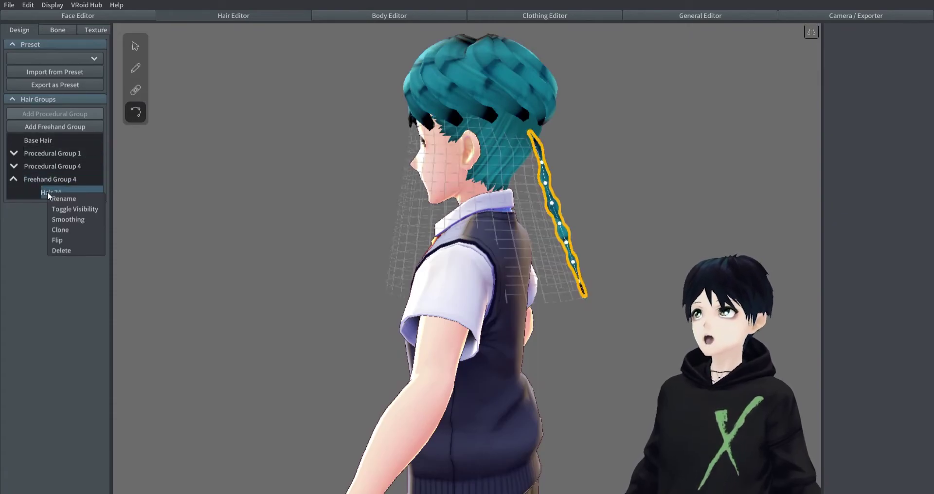
left_click(75, 231)
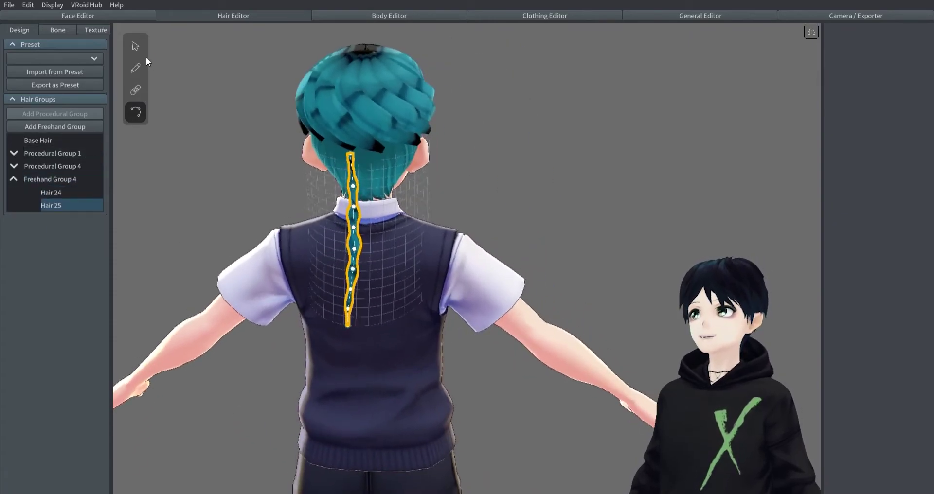
Shift Hair 24 sideways around the head to beside the face by setting its Position (X) to -0.267
left_click(352, 219)
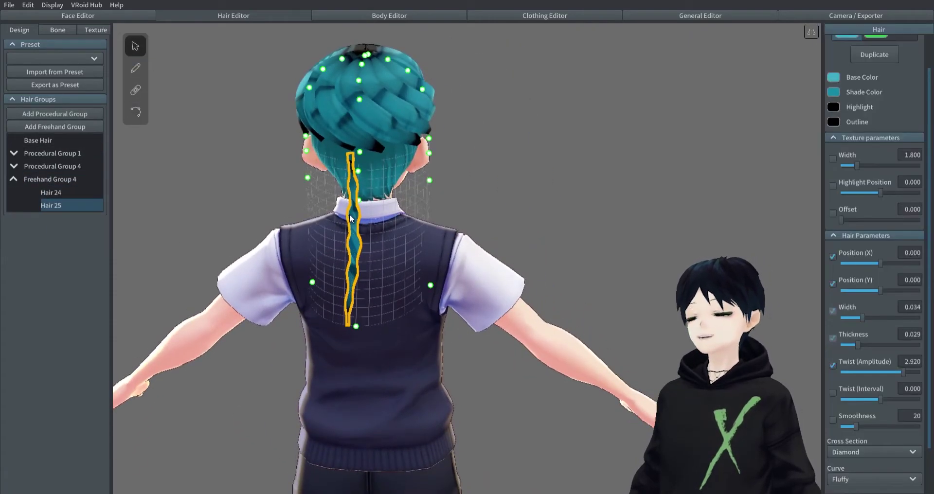
left_click(352, 218)
scroll(870, 330, "down", 3)
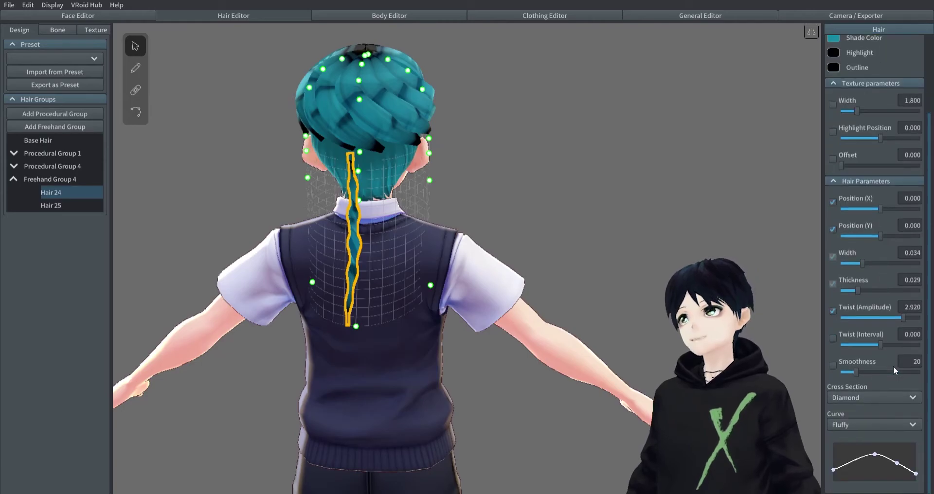
left_click_drag(879, 210, 860, 209)
right_click_drag(604, 217, 632, 215)
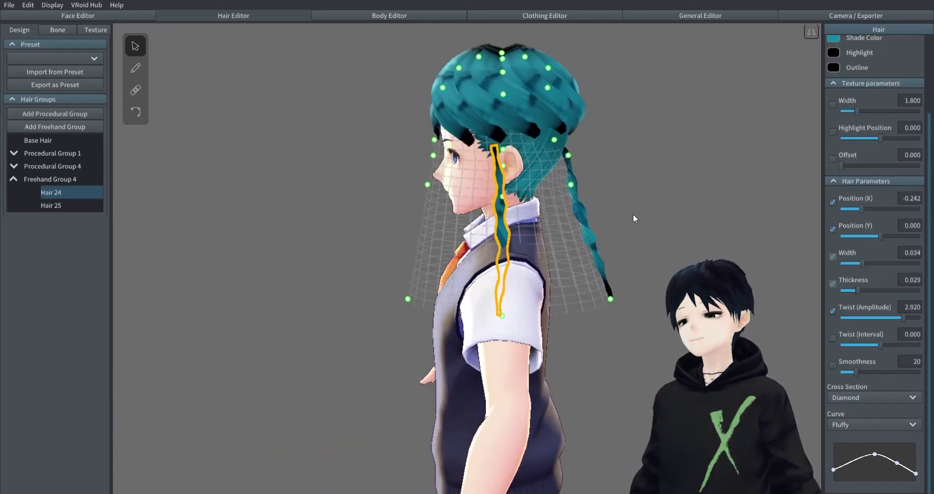
left_click_drag(862, 208, 858, 209)
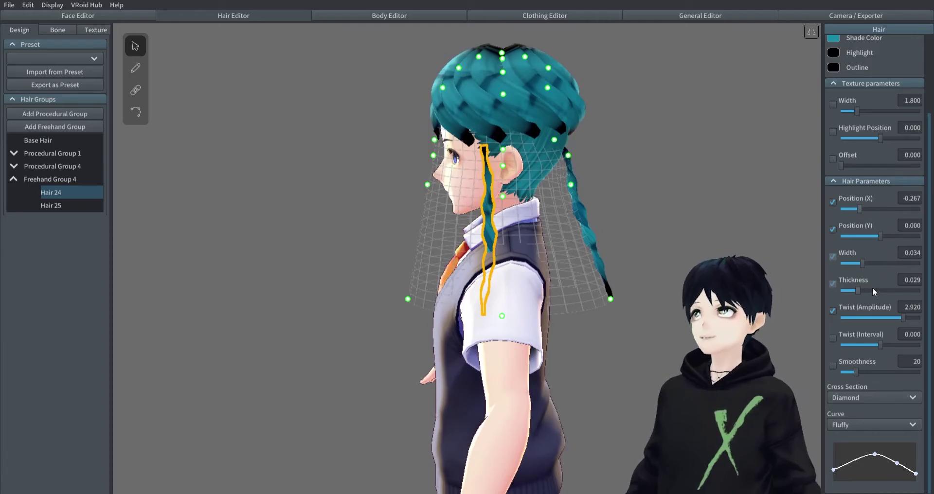
Raise Hair 24 beside the face by setting its Position (Y) to -0.174
scroll(873, 288, "up", 5)
left_click(135, 112)
right_click_drag(421, 212, 658, 255)
scroll(681, 228, "up", 2)
middle_click_drag(713, 197, 666, 235)
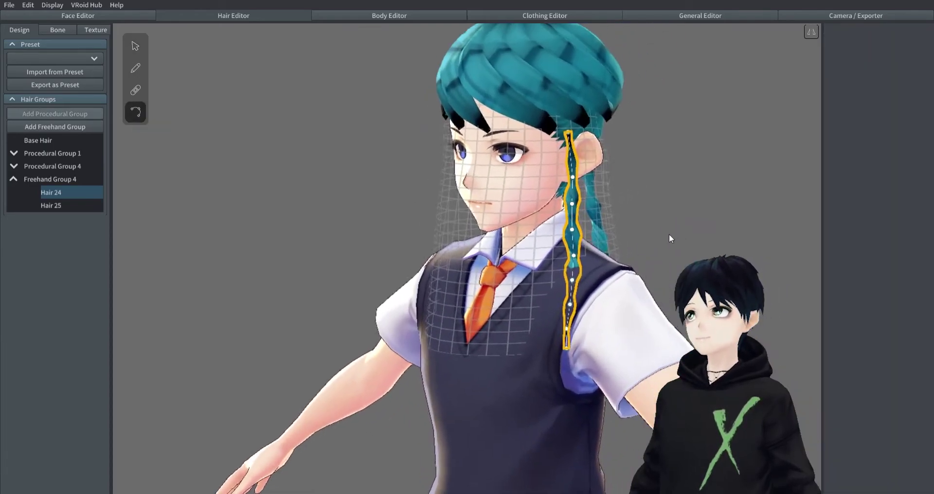
right_click_drag(666, 236, 358, 197)
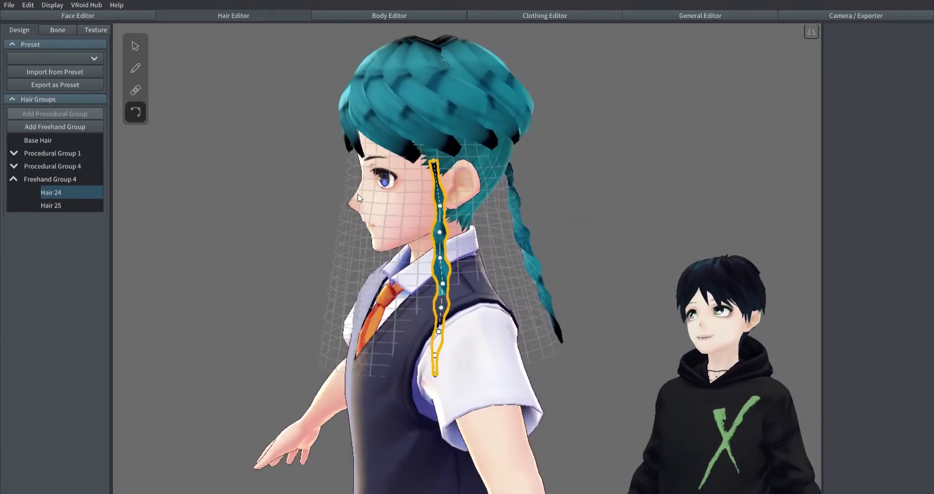
left_click(135, 45)
left_click_drag(880, 331, 872, 331)
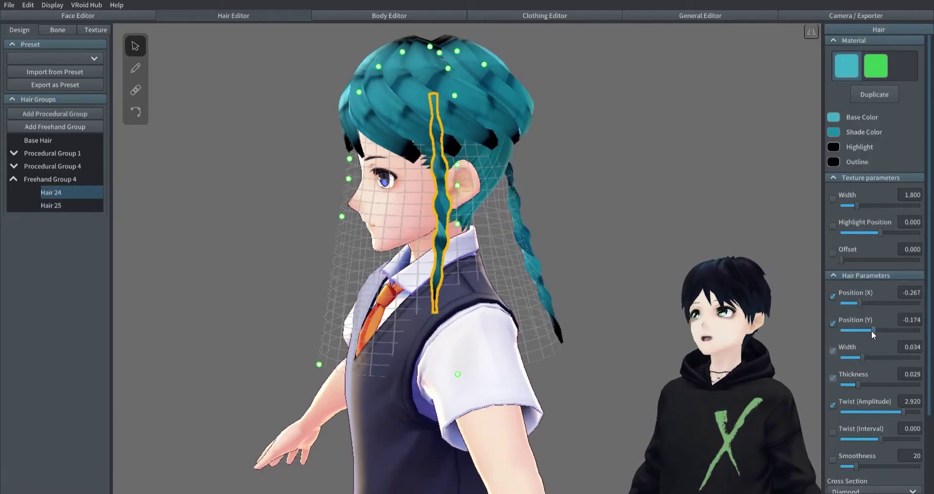
Pull the guide mesh's points beside the cheek and along its lower edge inward so Hair 24 curves toward the face
right_click_drag(467, 311, 698, 318)
left_click(138, 115)
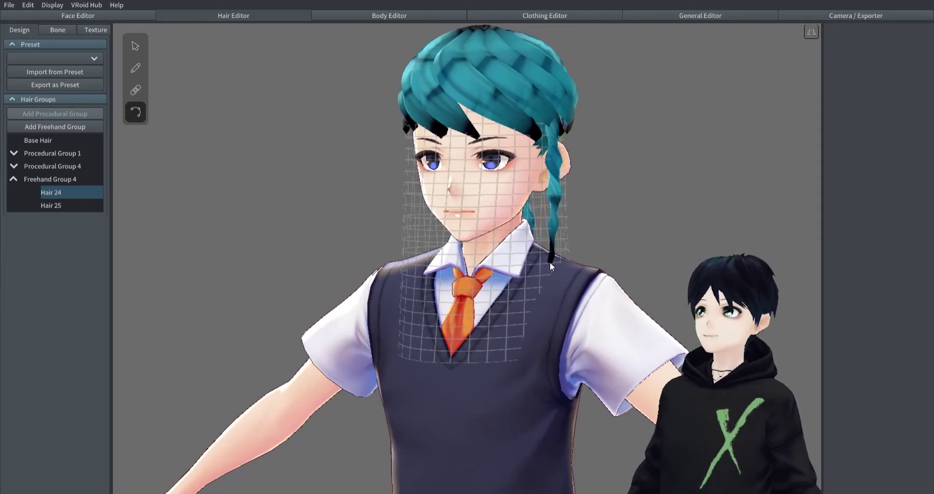
right_click_drag(549, 261, 462, 248)
left_click(137, 50)
left_click_drag(459, 368, 455, 344)
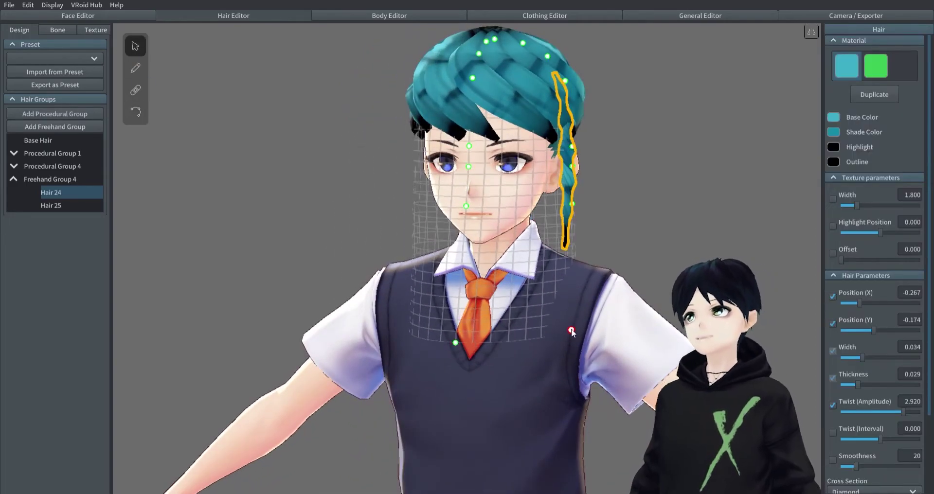
left_click_drag(565, 330, 527, 309)
left_click_drag(572, 204, 562, 205)
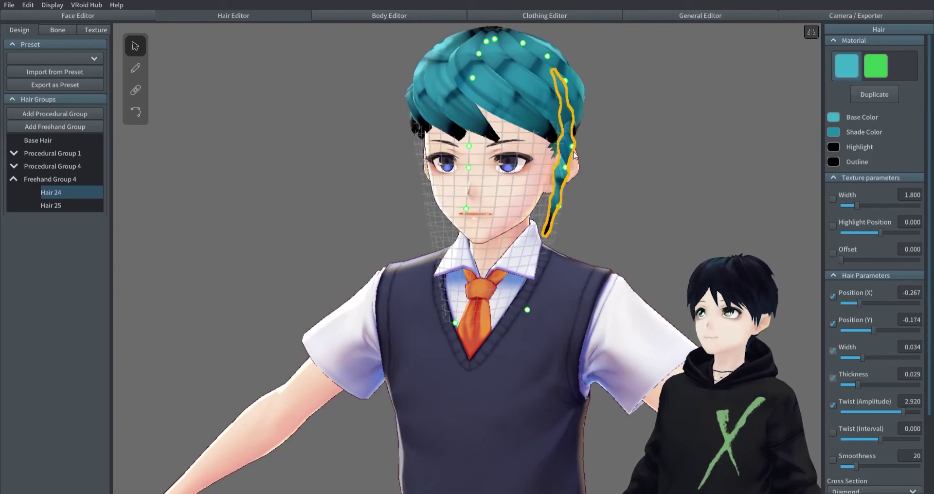
left_click_drag(572, 146, 564, 150)
left_click_drag(565, 167, 560, 168)
left_click_drag(559, 206, 555, 208)
Clone Hair 24 and flip the copy to the opposite side of the face
right_click_drag(605, 222, 426, 210)
right_click(53, 194)
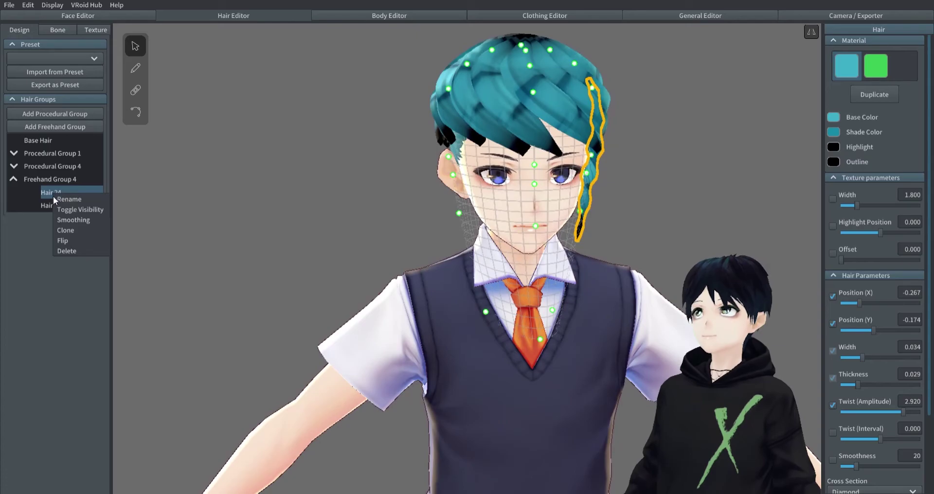
left_click(66, 234)
right_click(54, 218)
left_click(68, 266)
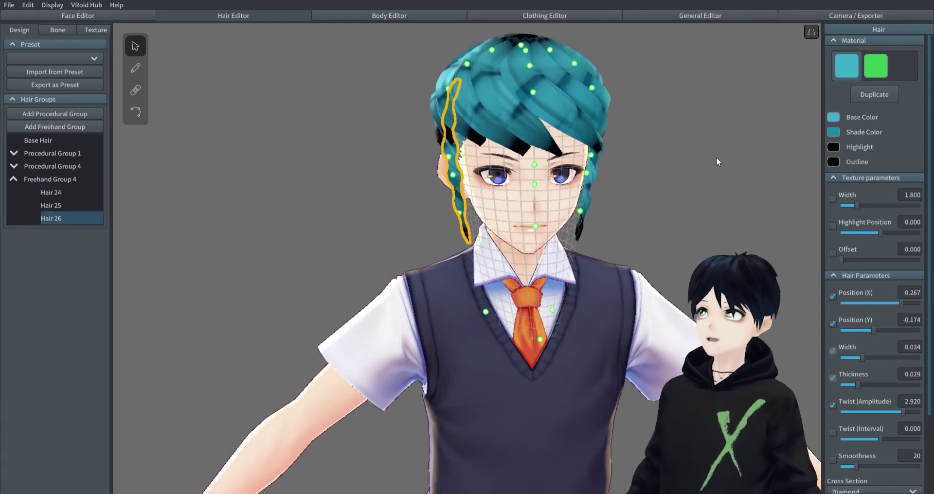
Thicken Hair 25, the tail at the back, by setting its Width to 0.081 and Thickness to 0.095
right_click_drag(716, 157, 600, 167)
left_click(423, 205)
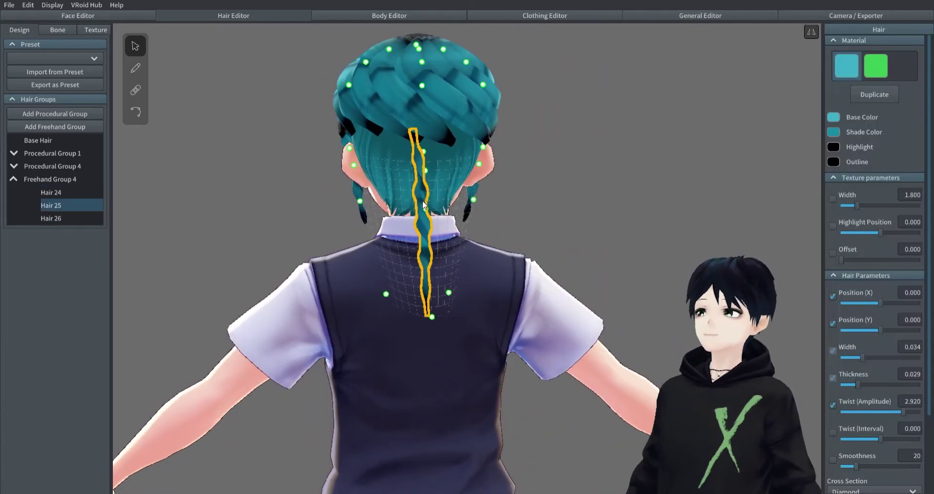
left_click_drag(858, 384, 902, 386)
right_click_drag(501, 333, 620, 333)
left_click_drag(893, 358, 914, 387)
left_click(637, 308)
right_click_drag(637, 305, 612, 298)
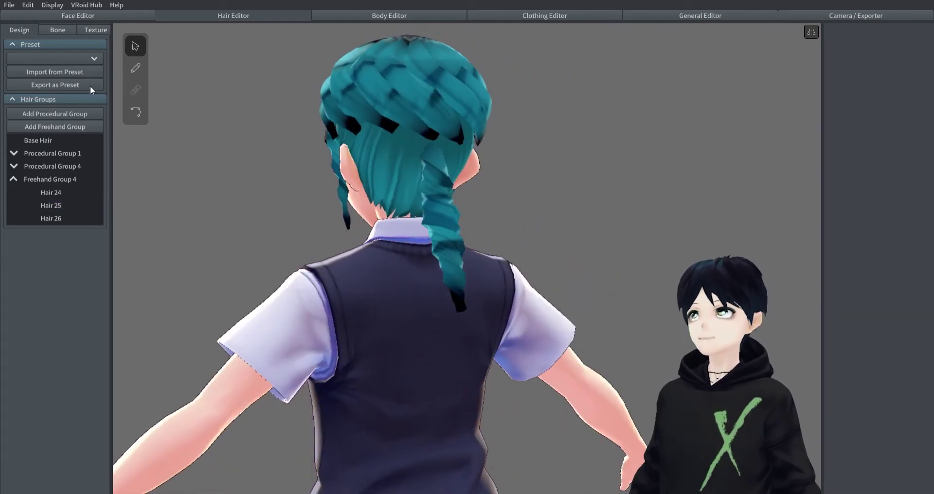
Open the hair bone settings and check which strands belong to the Tail bone group
left_click(55, 28)
left_click(11, 57)
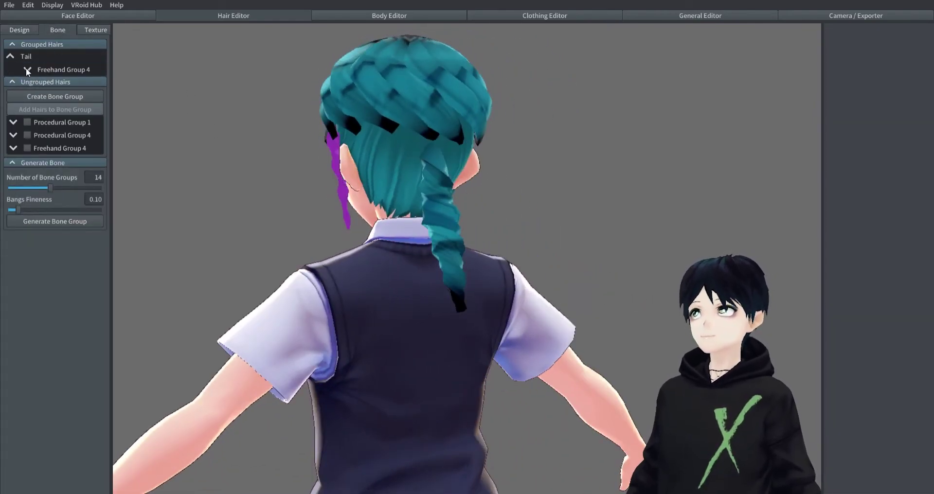
left_click(26, 69)
left_click(57, 84)
right_click_drag(298, 228, 366, 230)
Preview the male Walking animation in the camera and exporter view, watching the tail and side strands from the side
left_click(884, 19)
left_click(845, 179)
left_click(842, 167)
right_click_drag(554, 210, 585, 243)
scroll(535, 235, "up", 4)
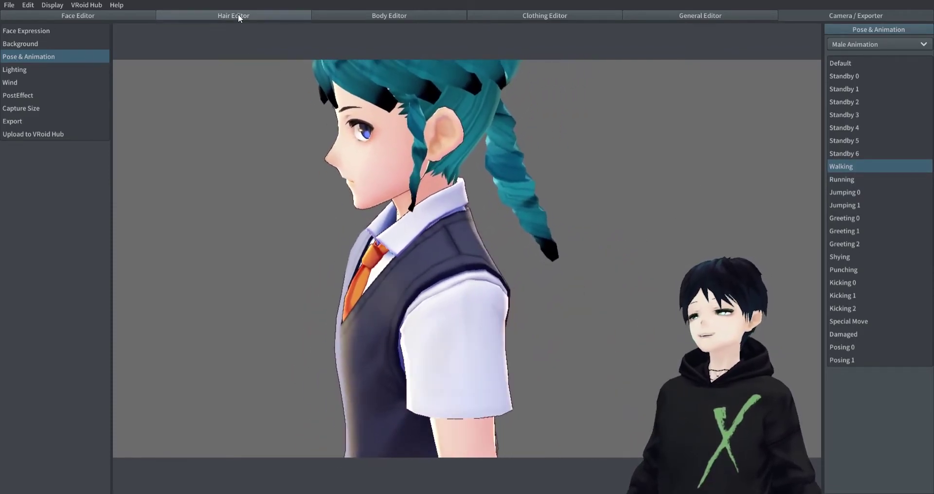
Return to the hair bone settings and list the strands in the Tail group and the ungrouped Freehand Group 4
left_click(237, 13)
left_click(65, 30)
left_click(10, 56)
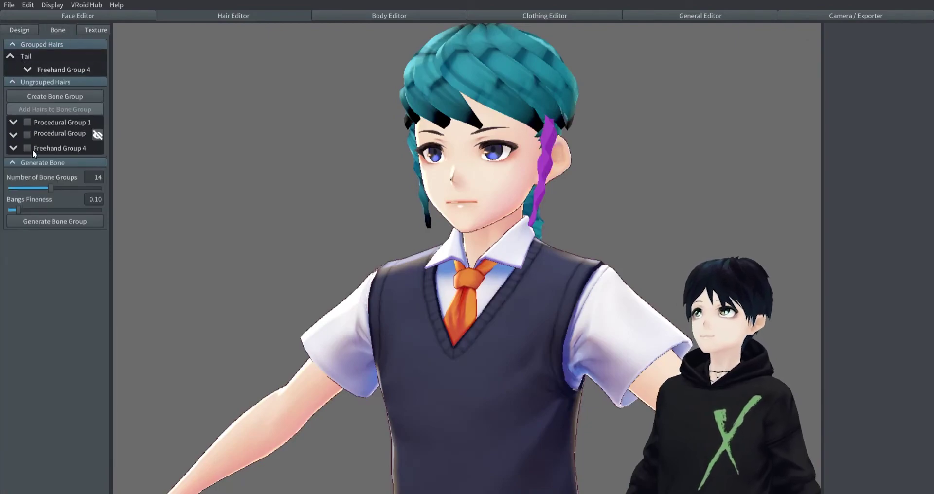
left_click(13, 148)
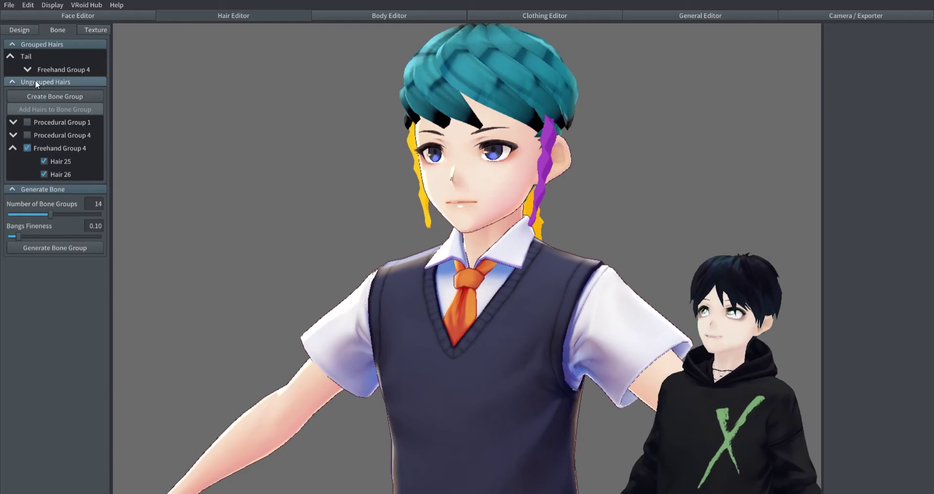
left_click(26, 69)
Add the ungrouped strands Hair 25 and Hair 26 to the Tail bone group
right_click(57, 162)
left_click(46, 162)
left_click(31, 163)
left_click(30, 163)
left_click(31, 165)
left_click(43, 174)
left_click(27, 57)
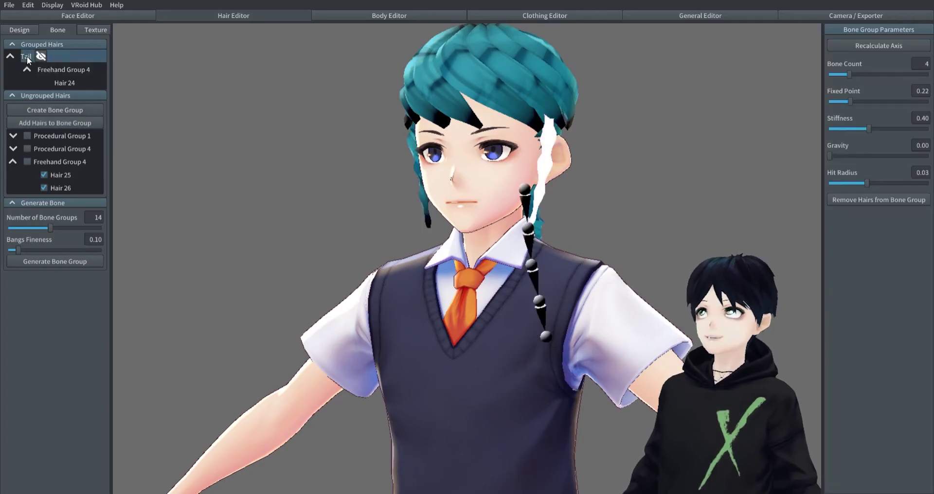
left_click(28, 161)
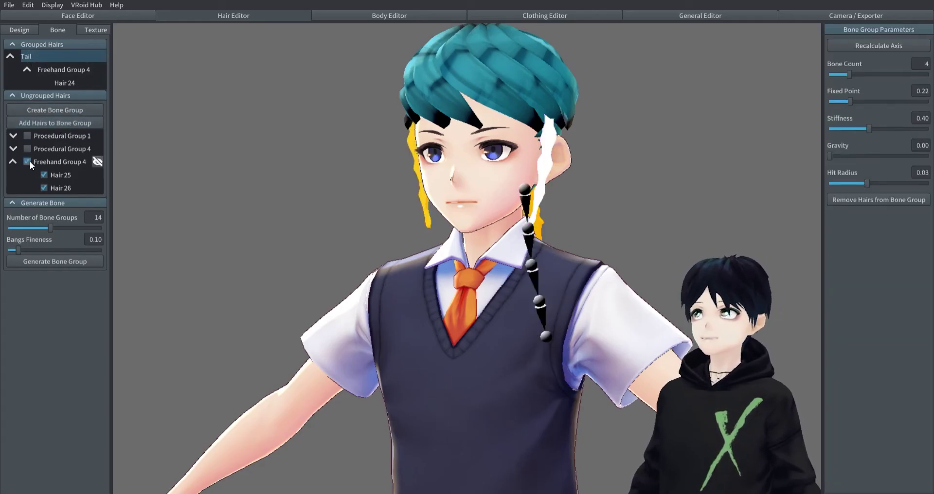
left_click(57, 123)
left_click(10, 57)
left_click(27, 70)
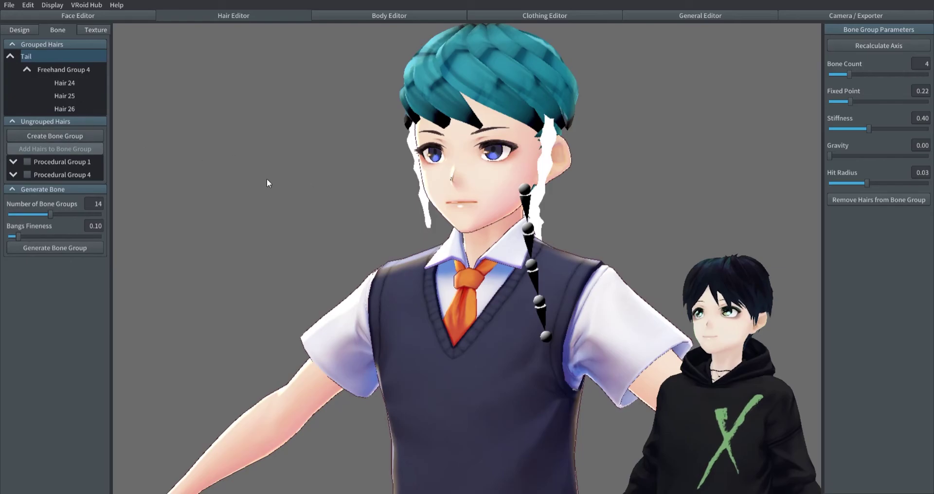
Preview the Walking animation from behind, watching how the tail moves with the Tail bones
right_click_drag(267, 179, 214, 191)
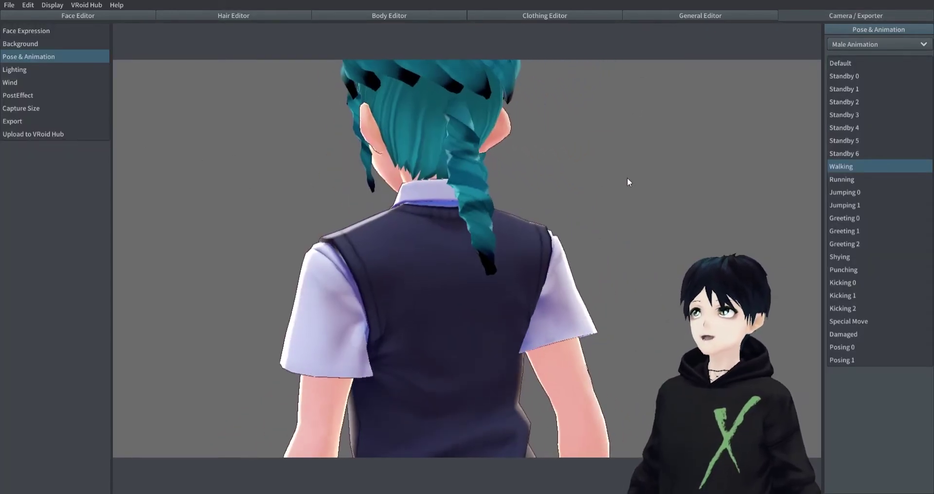
scroll(607, 199, "down", 4)
right_click_drag(627, 178, 507, 155)
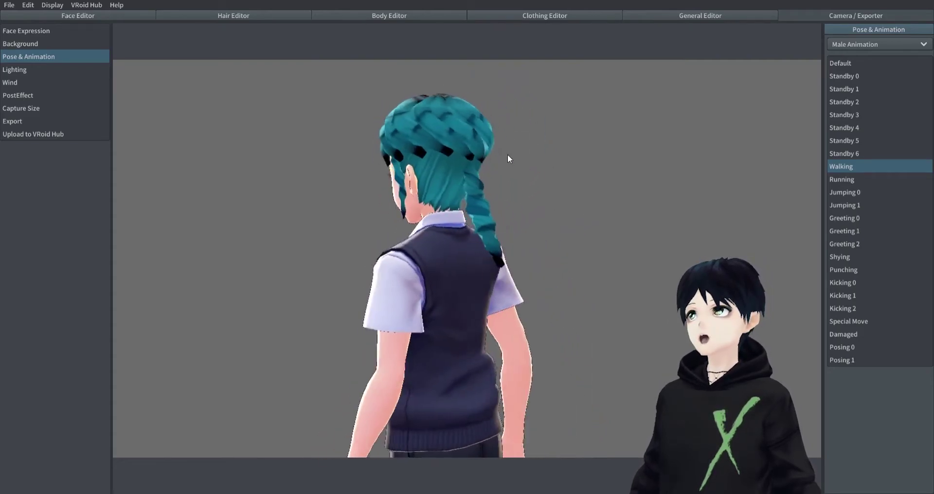
Return to the hair design settings and reduce the tail strand's Twist (Amplitude) to -0.055
left_click(223, 15)
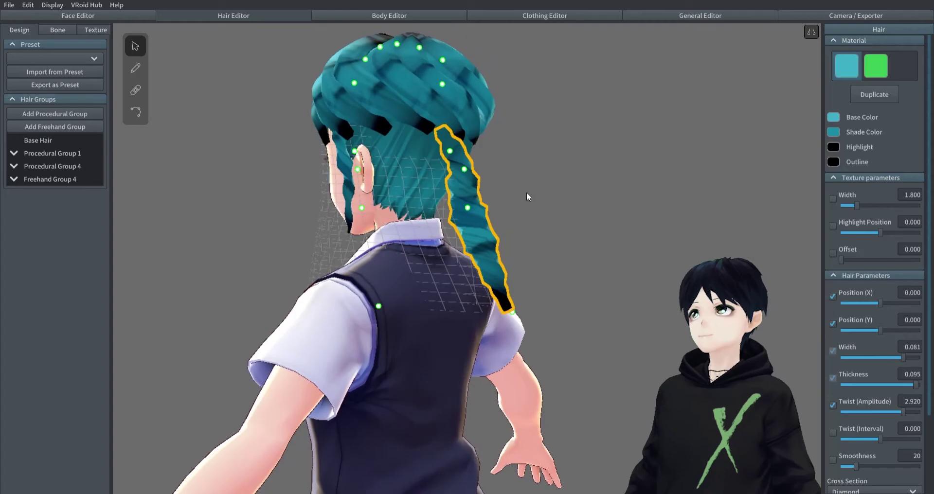
left_click_drag(902, 413, 880, 415)
left_click(644, 325)
right_click_drag(642, 321, 525, 269)
Reshape the tail strand's curve into a broad, high arch with narrow ends
left_click(460, 253)
scroll(878, 400, "down", 3)
mouse_move(834, 470)
left_mouse_down()
mouse_move(831, 445)
mouse_move(832, 462)
left_mouse_up()
left_click_drag(897, 463, 864, 444)
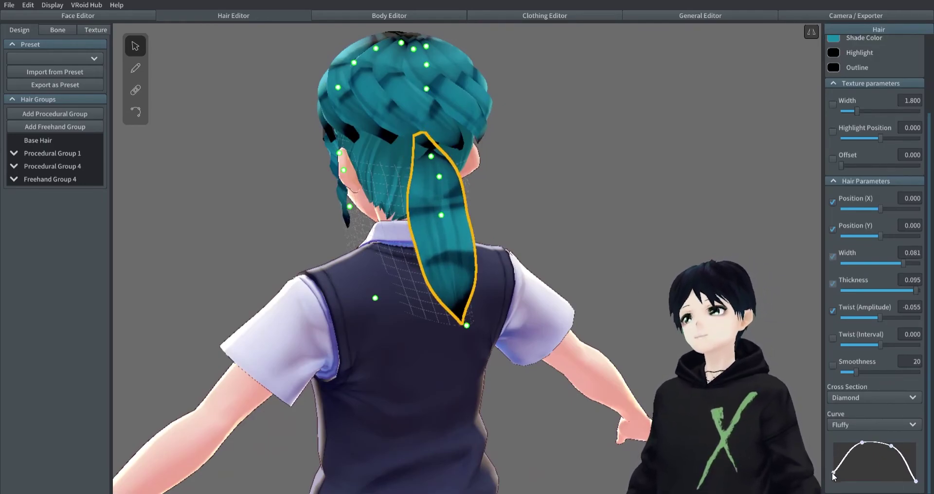
right_click_drag(614, 263, 539, 243)
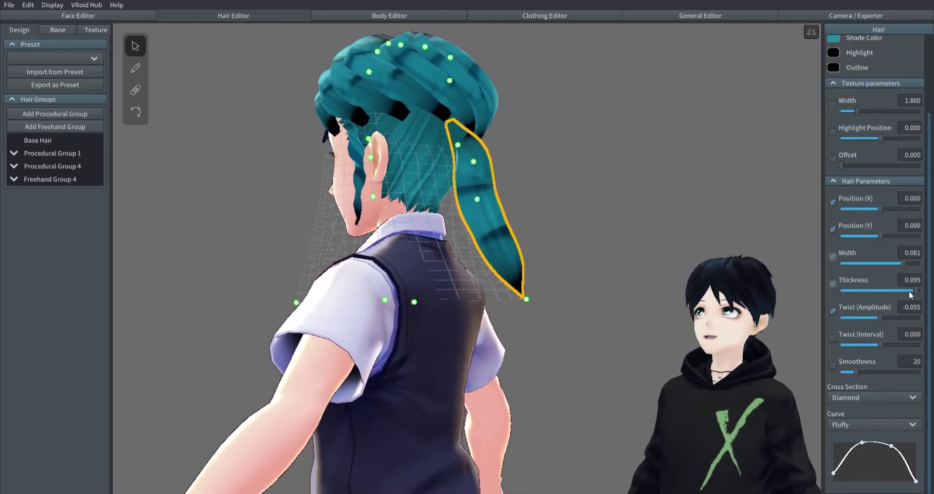
Slim the tail strand by setting its Thickness to 0.075 and Width to 0.069
left_click_drag(910, 294, 892, 266)
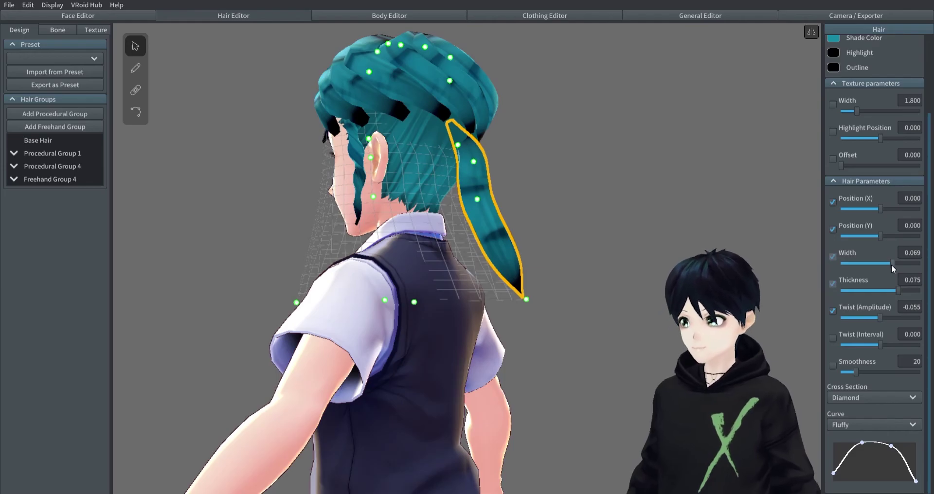
left_click(610, 232)
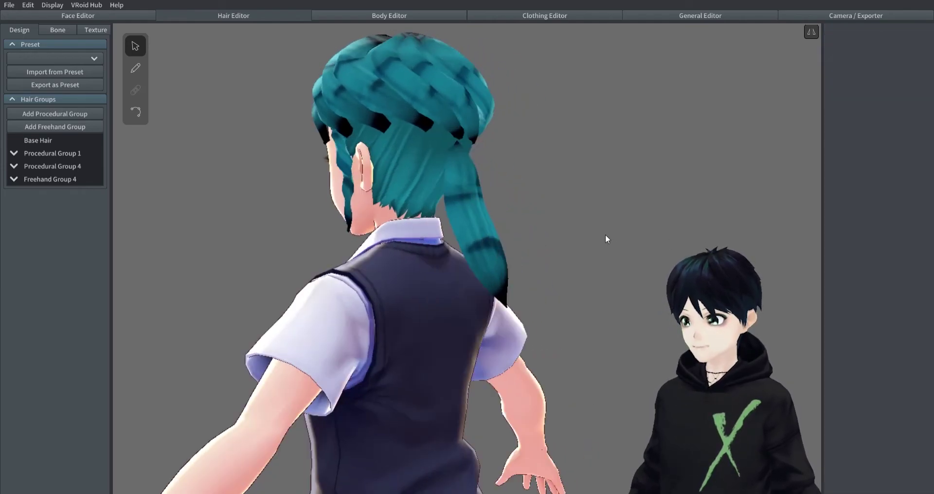
right_click_drag(605, 233, 572, 243)
Preview the reshaped tail in the Walking animation and in the Default pose, viewing both sides
left_click(852, 14)
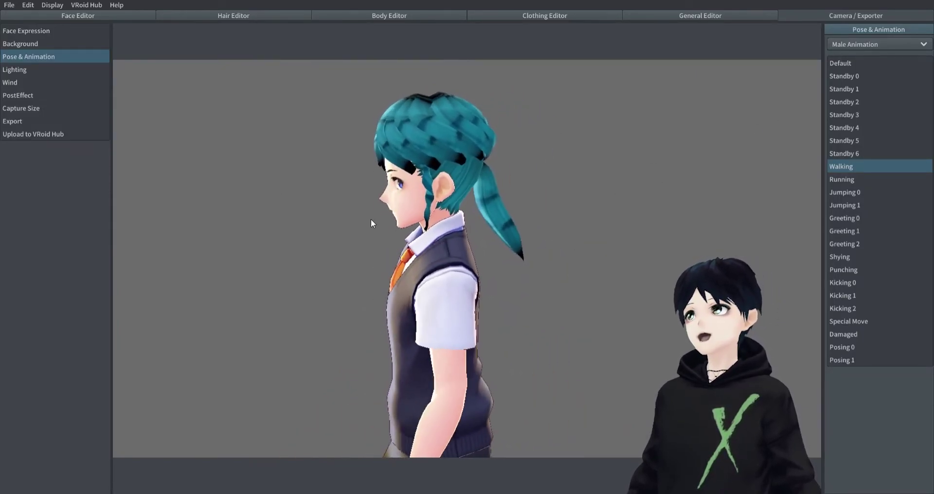
mouse_move(370, 219)
right_mouse_down()
mouse_move(382, 215)
mouse_move(364, 214)
right_mouse_up()
left_click(840, 64)
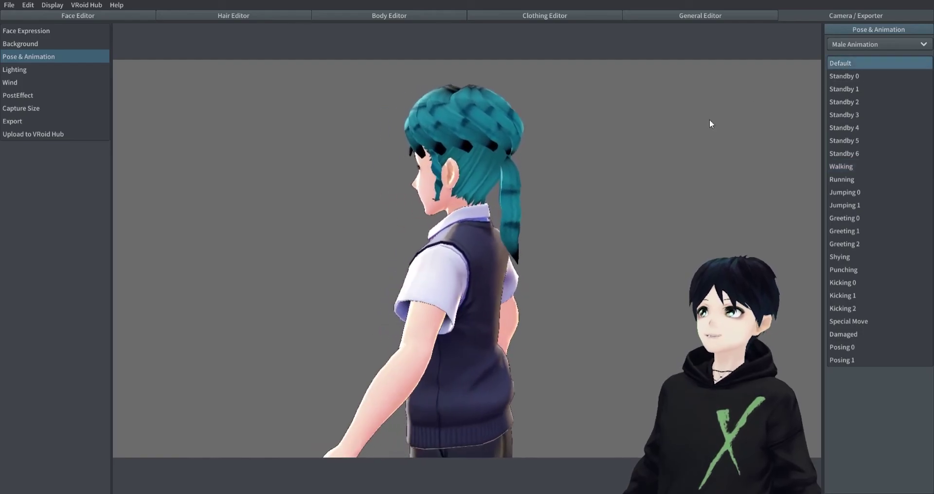
right_click_drag(541, 189, 705, 170)
Test wind on the hair with Direction (X) 0.32, Direction (Y) 0.45 and Direction (Z) -0.34
left_click(43, 83)
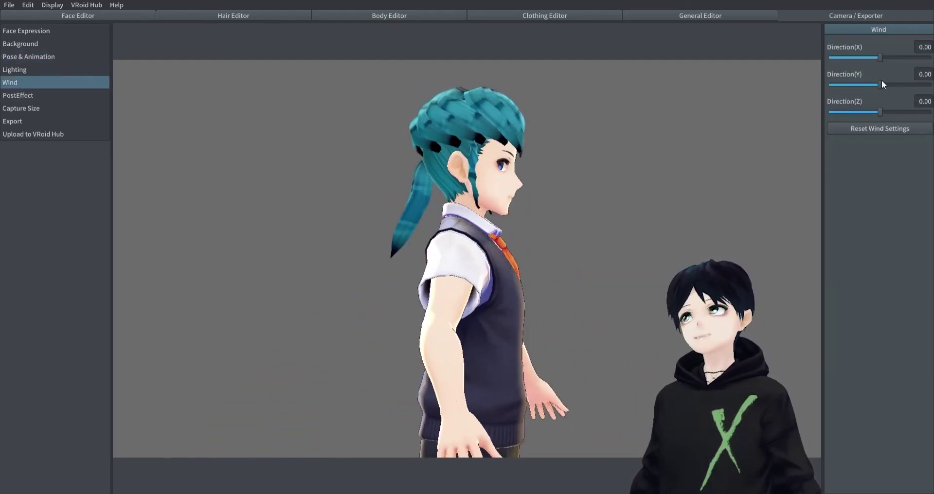
left_click_drag(880, 112, 846, 112)
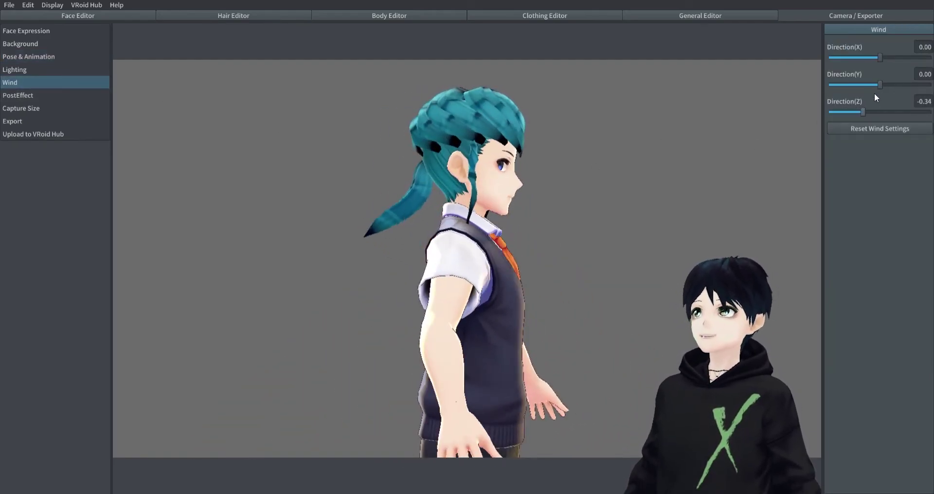
right_click_drag(734, 119, 540, 148)
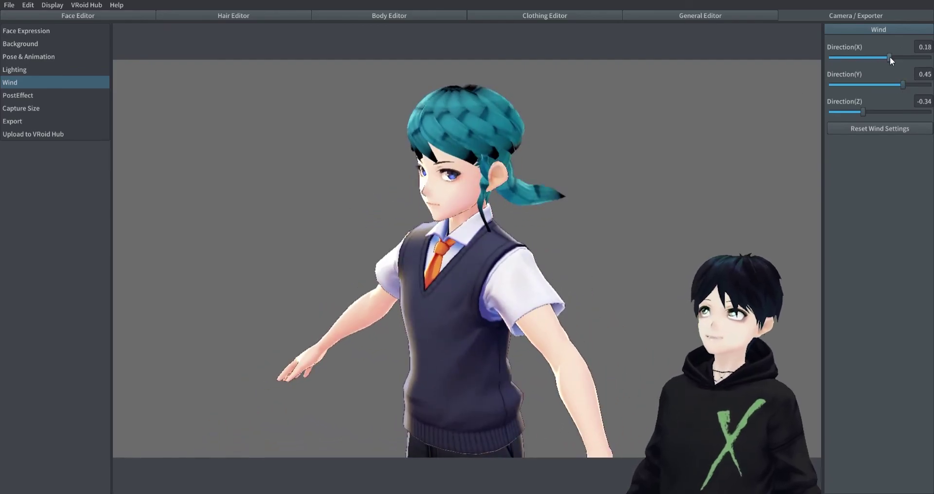
left_click_drag(891, 57, 898, 57)
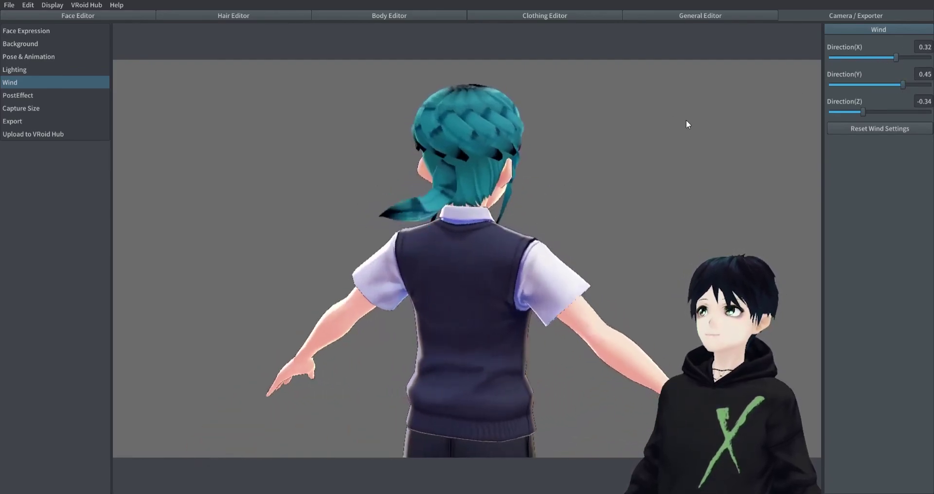
right_click_drag(683, 121, 606, 117)
Reset the wind settings and test a Direction (Z) of 0.25 on the hair
left_click(879, 128)
right_click_drag(643, 171, 881, 113)
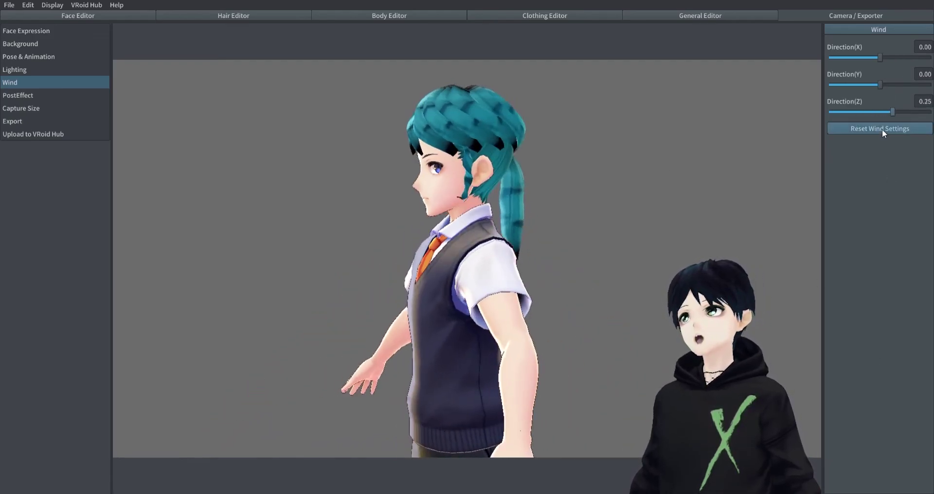
Play the Walking animation again and watch the hair's movement while turning around the character
left_click(38, 56)
left_click(846, 169)
right_click_drag(468, 238, 538, 237)
Return to the hair editor, inspect the tail strand, and open the Tail bone group's parameters
left_click(262, 15)
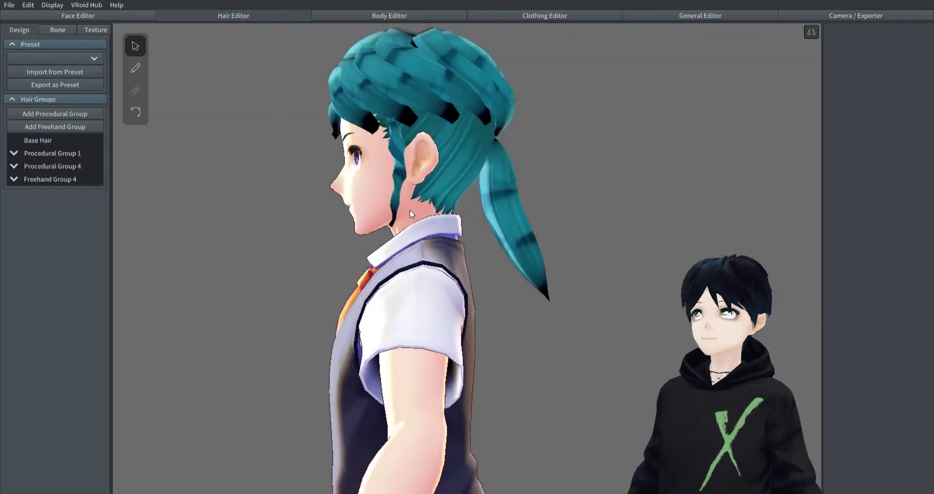
right_click_drag(370, 204, 448, 210)
left_click(410, 210)
right_click_drag(467, 243, 503, 252)
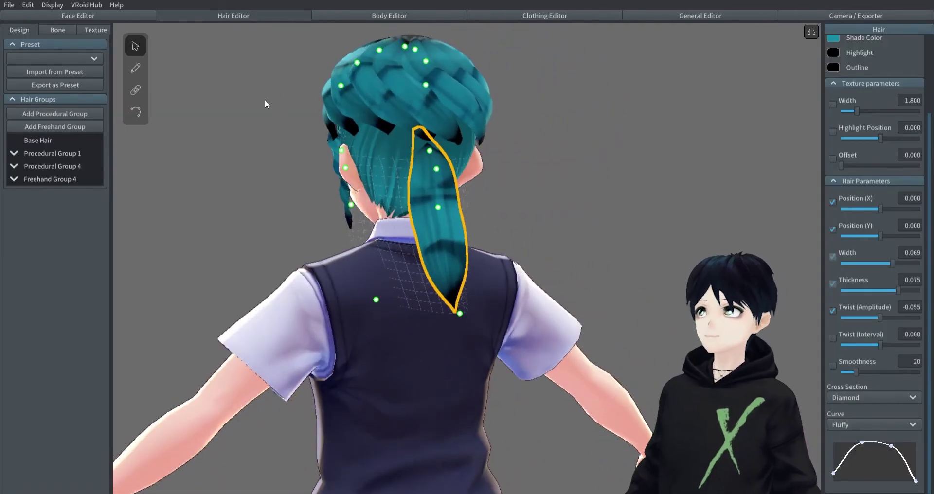
left_click(58, 29)
left_click(22, 57)
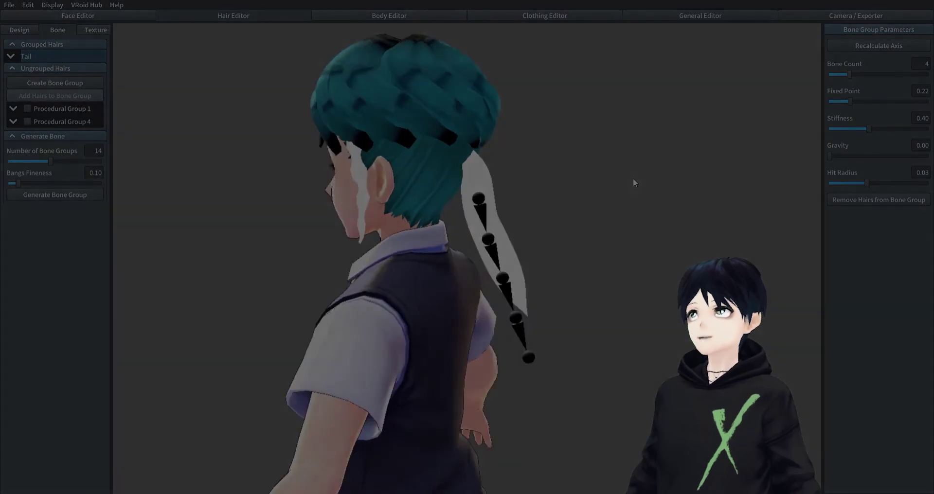